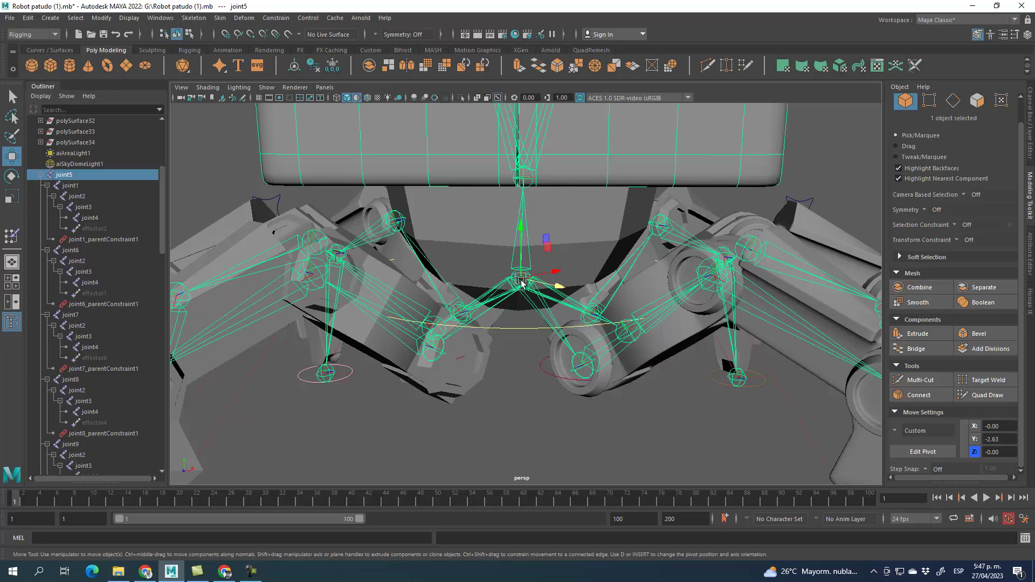
# Step: Rename the root joint joint5 to Hueso_Master
pyautogui.doubleClick(67, 177)
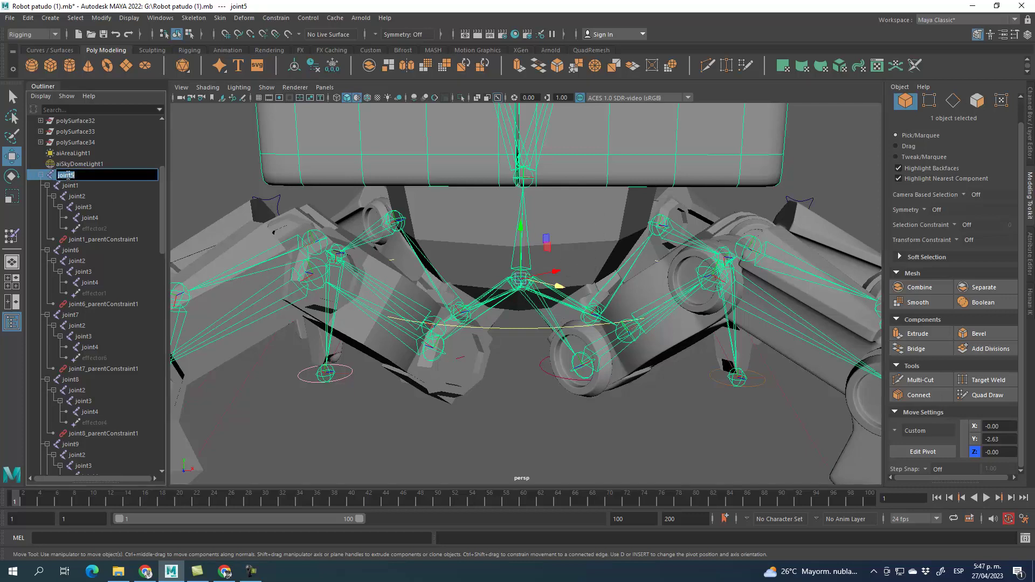
pyautogui.write('Hues')
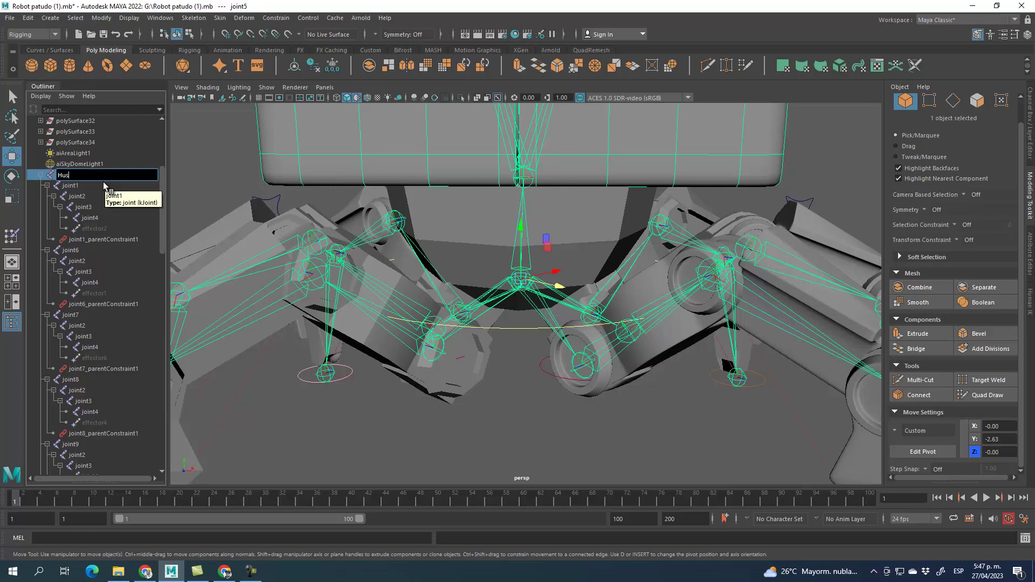
pyautogui.write('o Master')
pyautogui.press('Return')
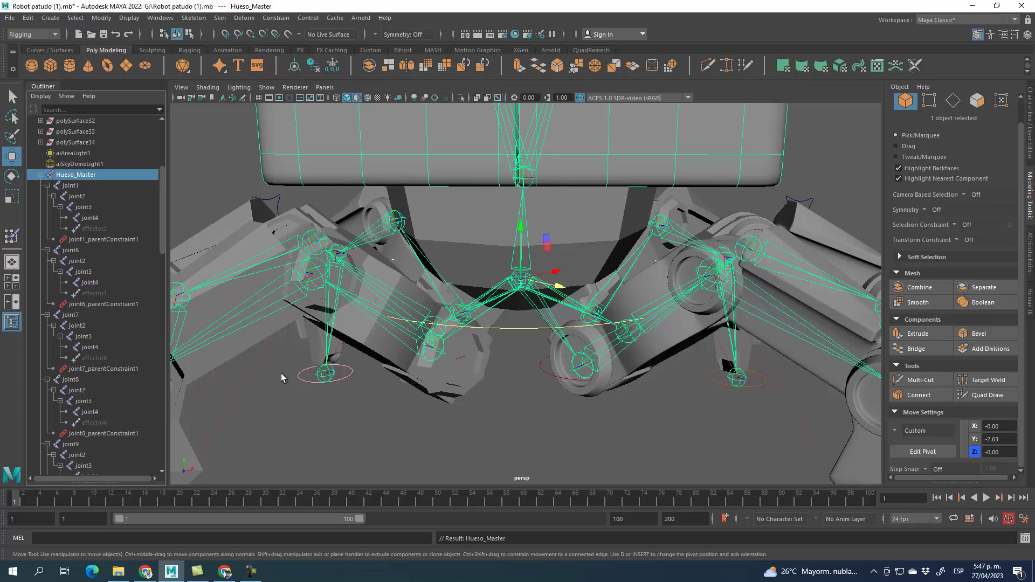
# Step: Select the Hueso_Master root joint and preview the animation briefly, returning to frame 1
pyautogui.press('f')
pyautogui.moveTo(517, 378)
pyautogui.keyDown('alt'); pyautogui.mouseDown()
pyautogui.moveTo(626, 393)
pyautogui.moveTo(531, 388)
pyautogui.mouseUp(); pyautogui.keyUp('alt')
pyautogui.keyDown('alt'); pyautogui.moveTo(467, 255); pyautogui.dragTo(386, 376); pyautogui.keyUp('alt')
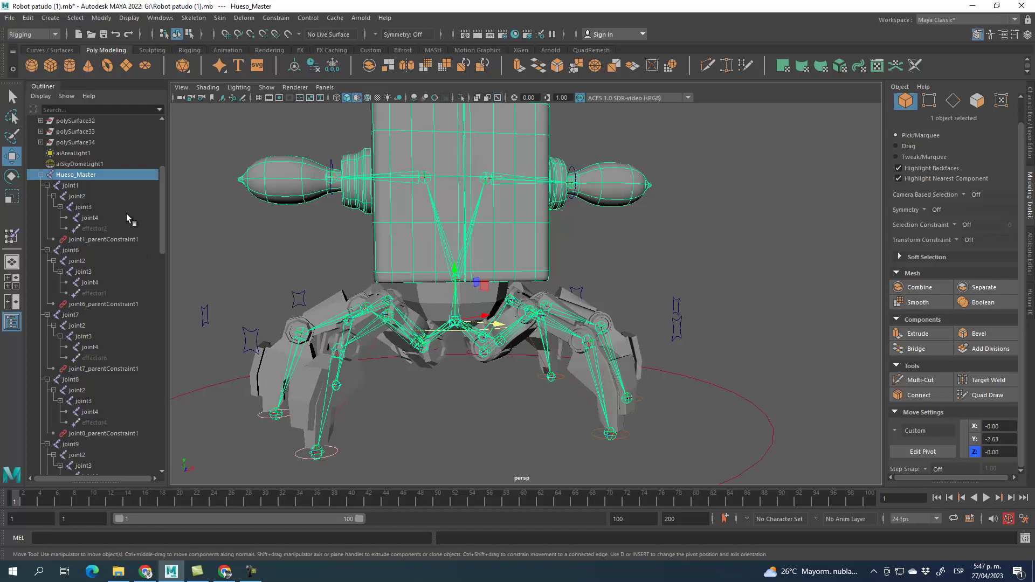
pyautogui.keyDown('alt'); pyautogui.moveTo(518, 434); pyautogui.dragTo(520, 403, button='middle'); pyautogui.keyUp('alt')
pyautogui.click(678, 195)
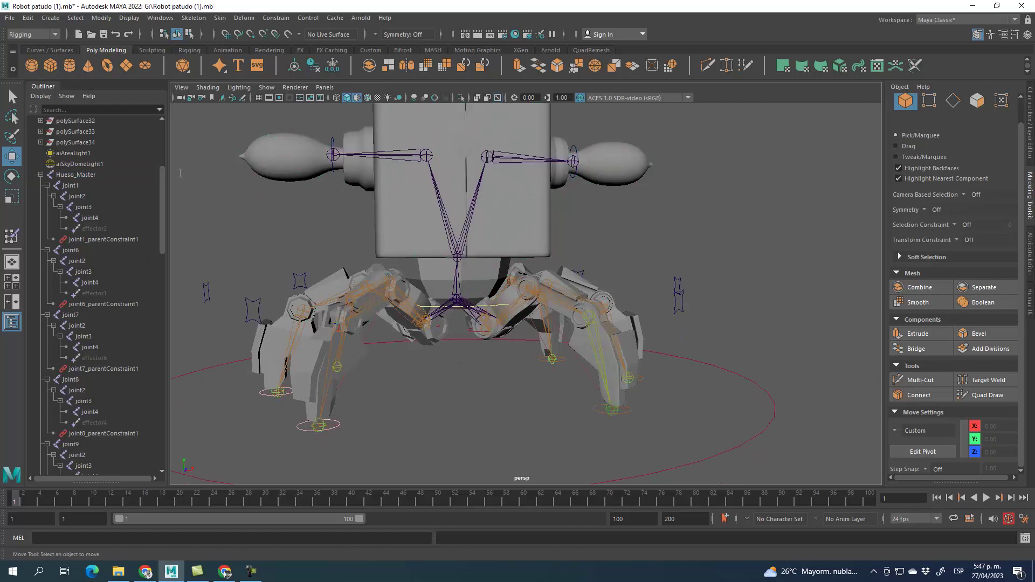
pyautogui.click(457, 303)
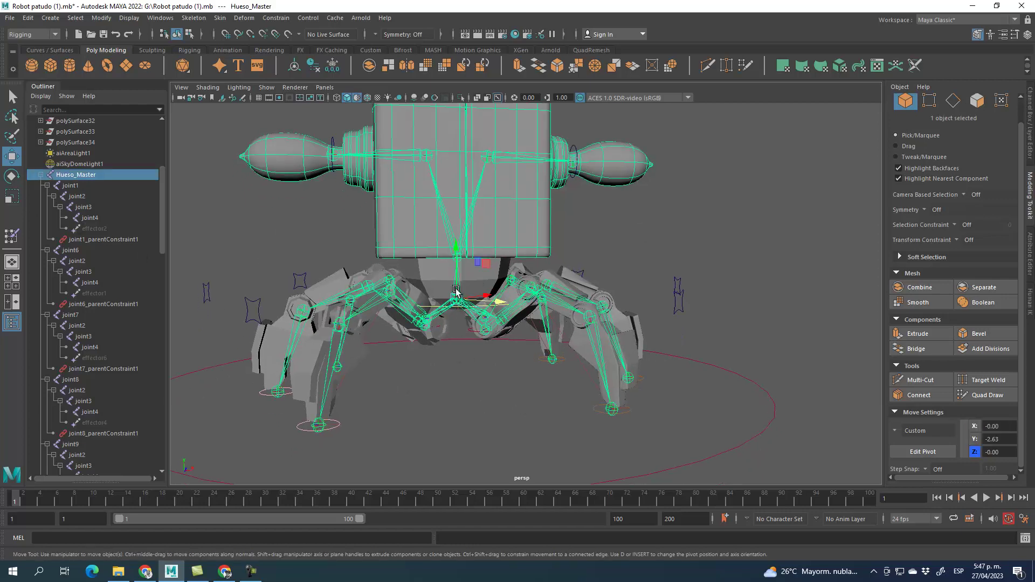
pyautogui.scroll(3, 469, 291)
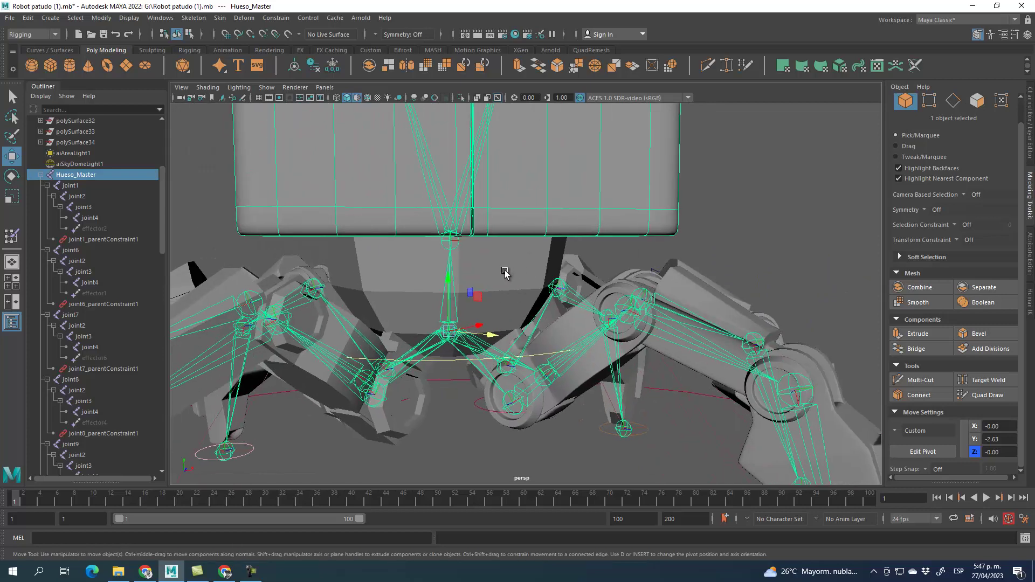
pyautogui.hotkey('alt', 'v')
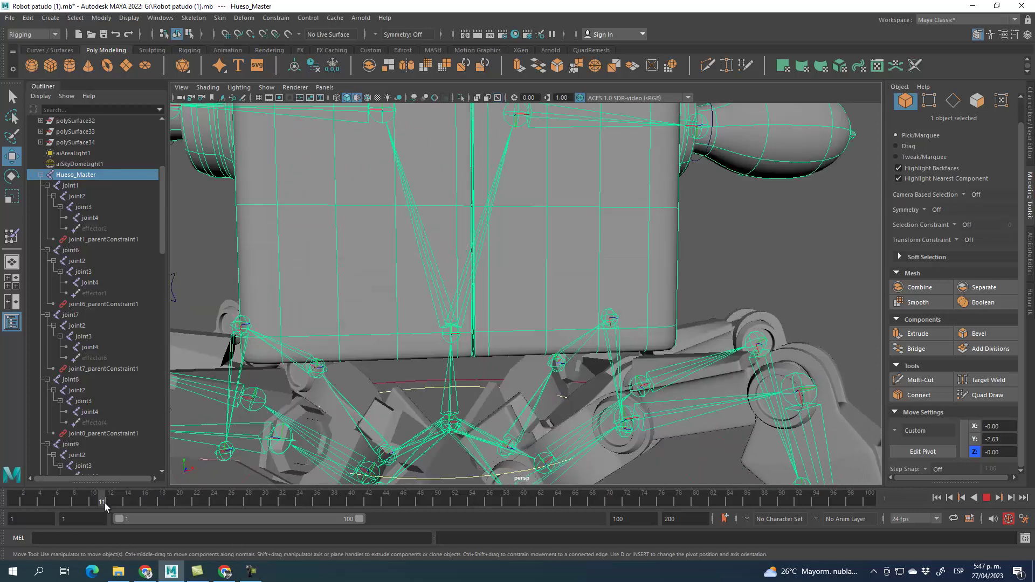
pyautogui.click(9, 499)
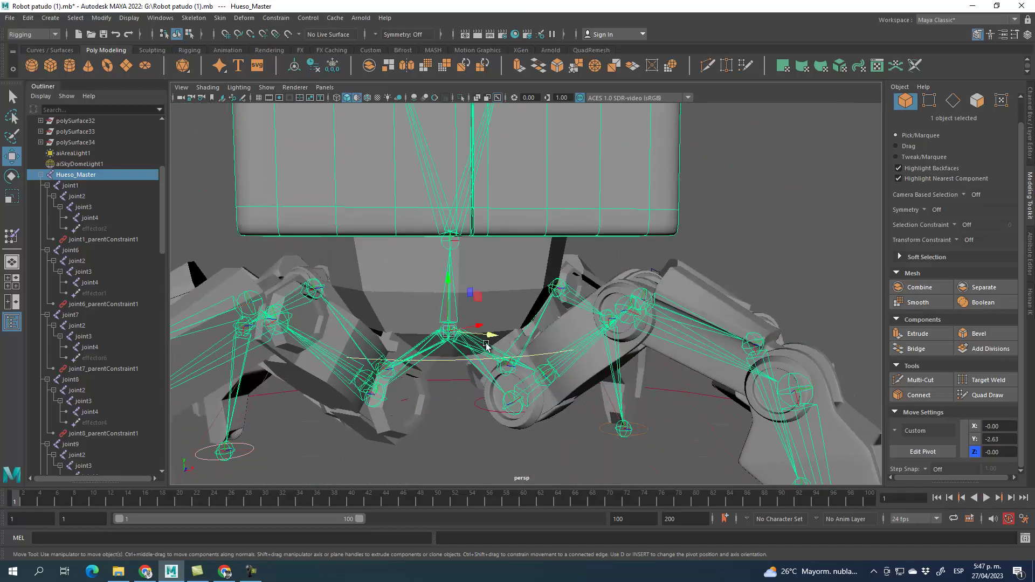
# Step: Add the half-sphere body beneath the box to the selection and bind it to the Hueso_Master joint with Bind Skin
pyautogui.keyDown('shift'); pyautogui.click(500, 278); pyautogui.keyUp('shift')
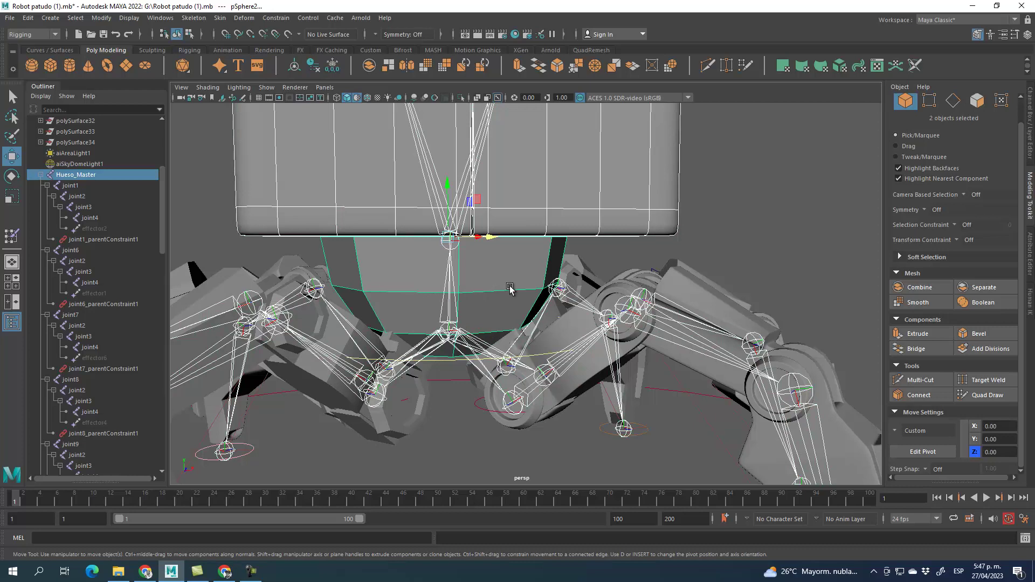
pyautogui.keyDown('alt'); pyautogui.moveTo(741, 219); pyautogui.dragTo(662, 228, button='right'); pyautogui.keyUp('alt')
pyautogui.keyDown('alt'); pyautogui.moveTo(662, 216); pyautogui.dragTo(692, 257, button='middle'); pyautogui.keyUp('alt')
pyautogui.click(220, 19)
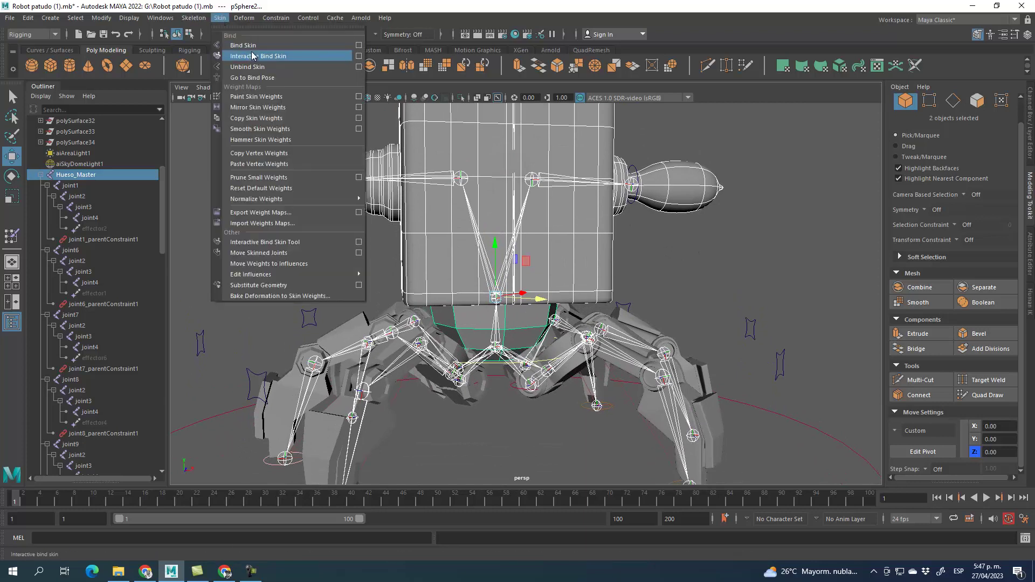
pyautogui.click(254, 46)
pyautogui.click(799, 236)
# Step: Open the Paint Skin Weights tool and its settings for the half-sphere body
pyautogui.click(470, 323)
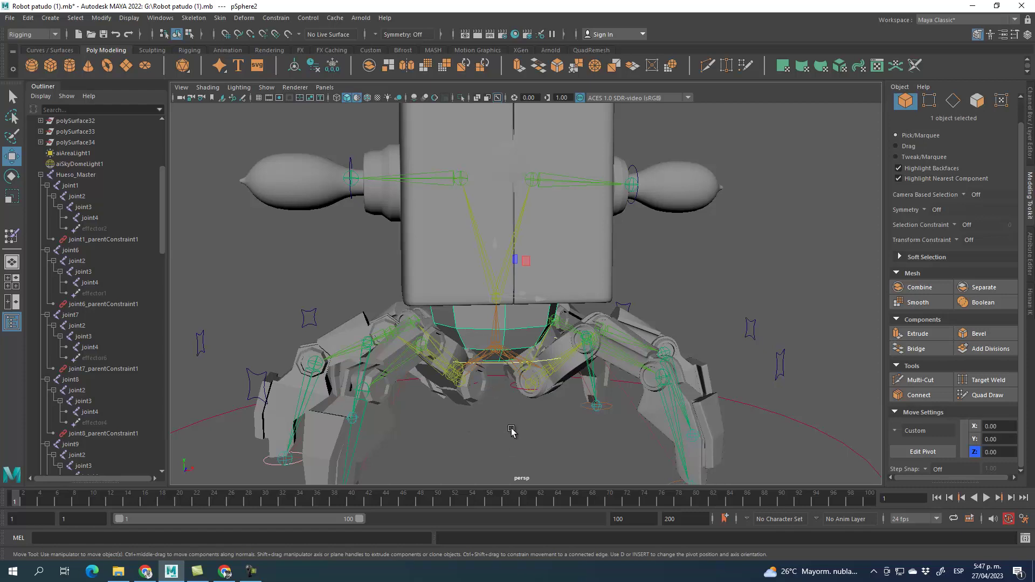
pyautogui.keyDown('alt'); pyautogui.moveTo(511, 428); pyautogui.dragTo(497, 243); pyautogui.keyUp('alt')
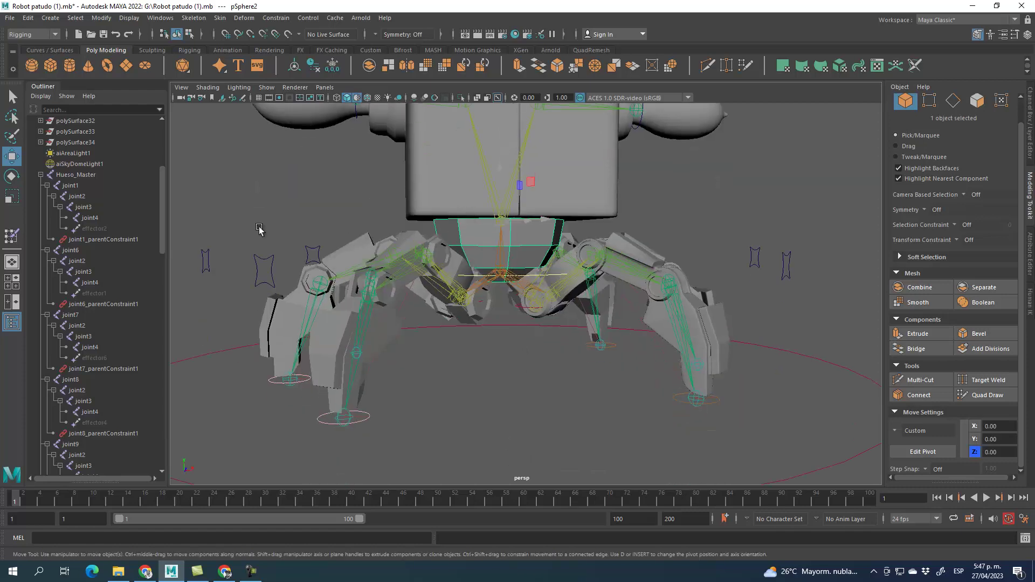
pyautogui.click(11, 237)
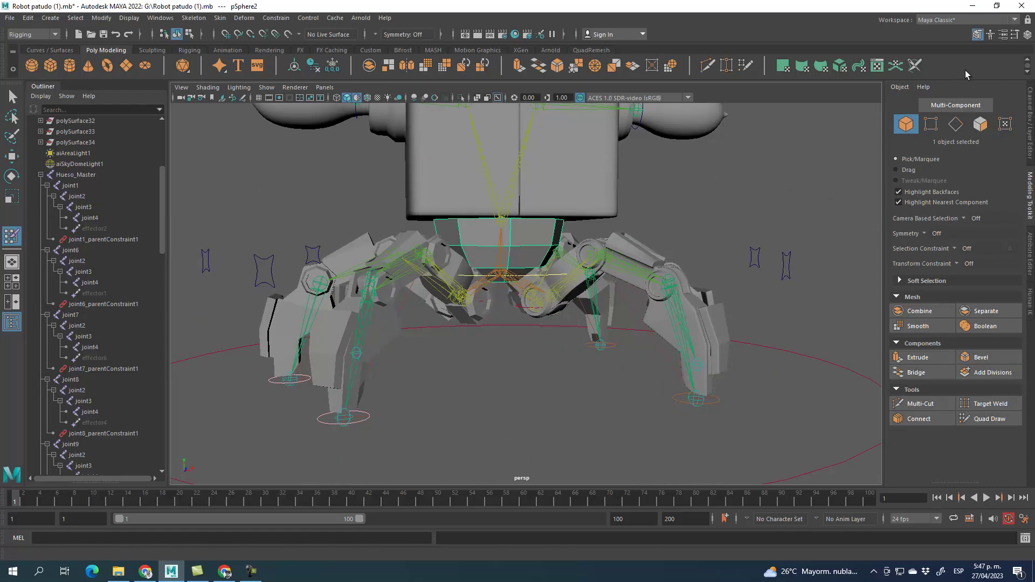
pyautogui.click(993, 48)
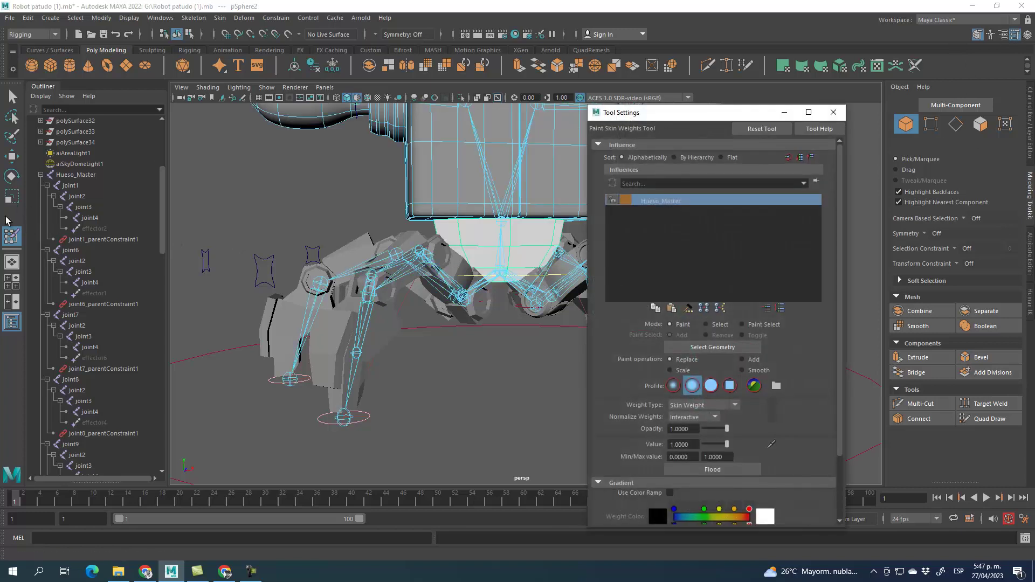
pyautogui.click(220, 18)
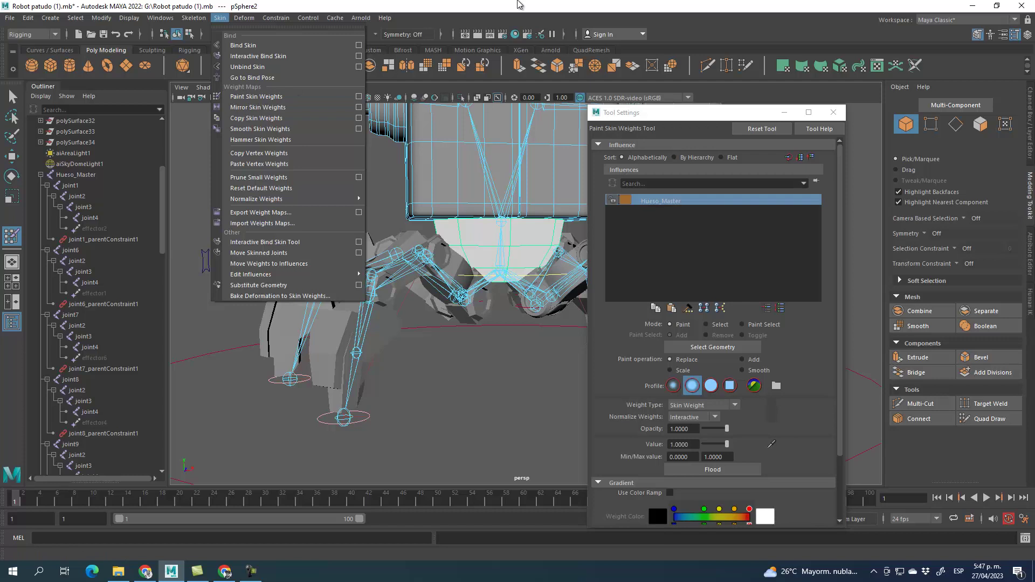
pyautogui.click(518, 4)
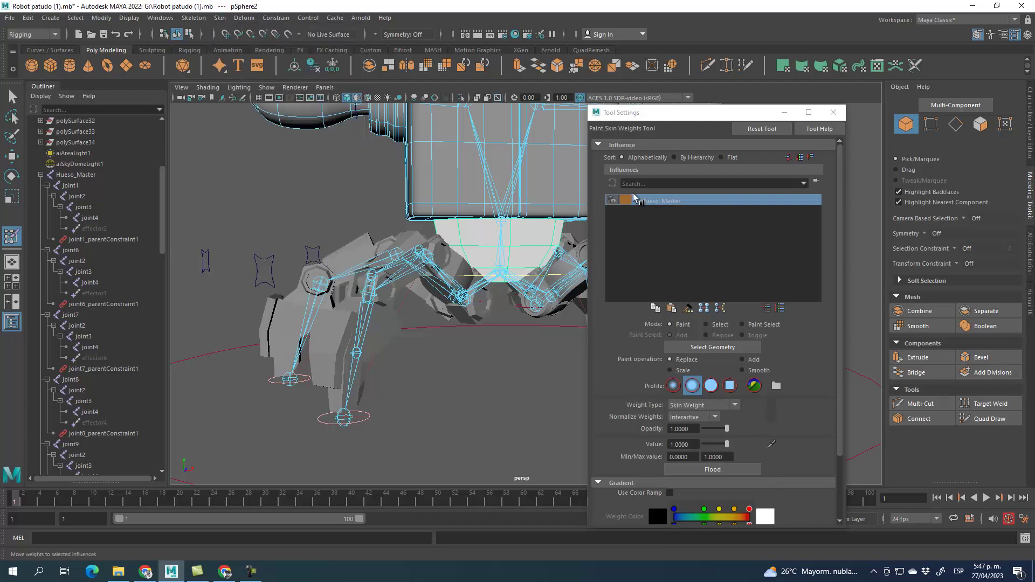
# Step: Examine the Hueso_Master weights on the half-sphere body, close the tool settings and return to the Move tool with nothing selected
pyautogui.keyDown('alt'); pyautogui.moveTo(440, 327); pyautogui.dragTo(485, 334); pyautogui.keyUp('alt')
pyautogui.moveTo(730, 111); pyautogui.dragTo(797, 94)
pyautogui.moveTo(462, 247)
pyautogui.keyDown('alt'); pyautogui.mouseDown()
pyautogui.moveTo(492, 261)
pyautogui.moveTo(474, 247)
pyautogui.mouseUp(); pyautogui.keyUp('alt')
pyautogui.keyDown('alt'); pyautogui.moveTo(464, 292); pyautogui.dragTo(433, 318); pyautogui.keyUp('alt')
pyautogui.scroll(-5, 453, 334)
pyautogui.keyDown('alt'); pyautogui.moveTo(471, 355); pyautogui.dragTo(499, 318); pyautogui.keyUp('alt')
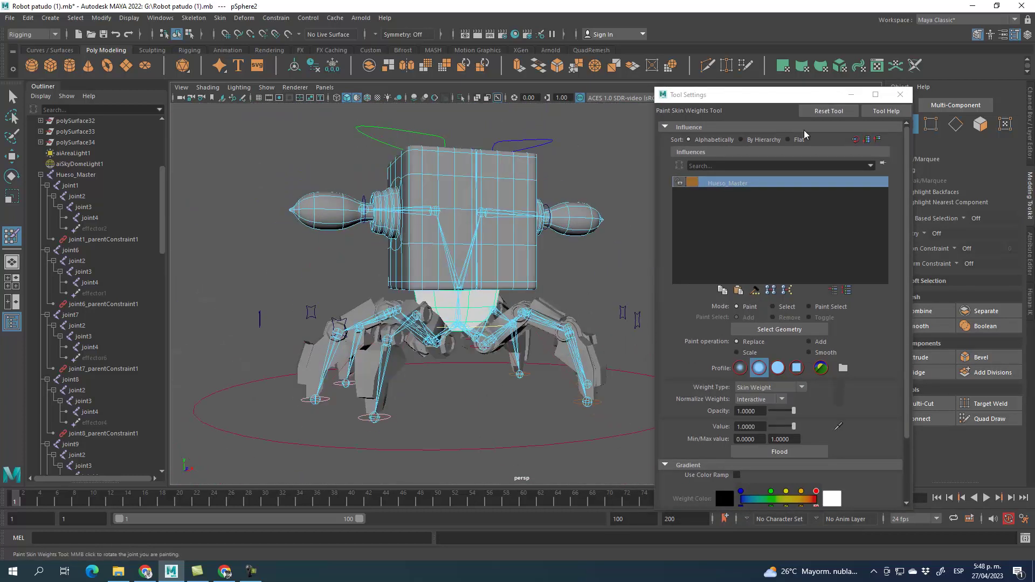
pyautogui.click(900, 95)
pyautogui.press('w')
pyautogui.click(654, 264)
# Step: Play the animation briefly to check the bound body, and dismiss the AutoSave request without saving
pyautogui.keyDown('alt'); pyautogui.moveTo(451, 420); pyautogui.dragTo(480, 363, button='middle'); pyautogui.keyUp('alt')
pyautogui.keyDown('alt'); pyautogui.moveTo(481, 363); pyautogui.dragTo(464, 367); pyautogui.keyUp('alt')
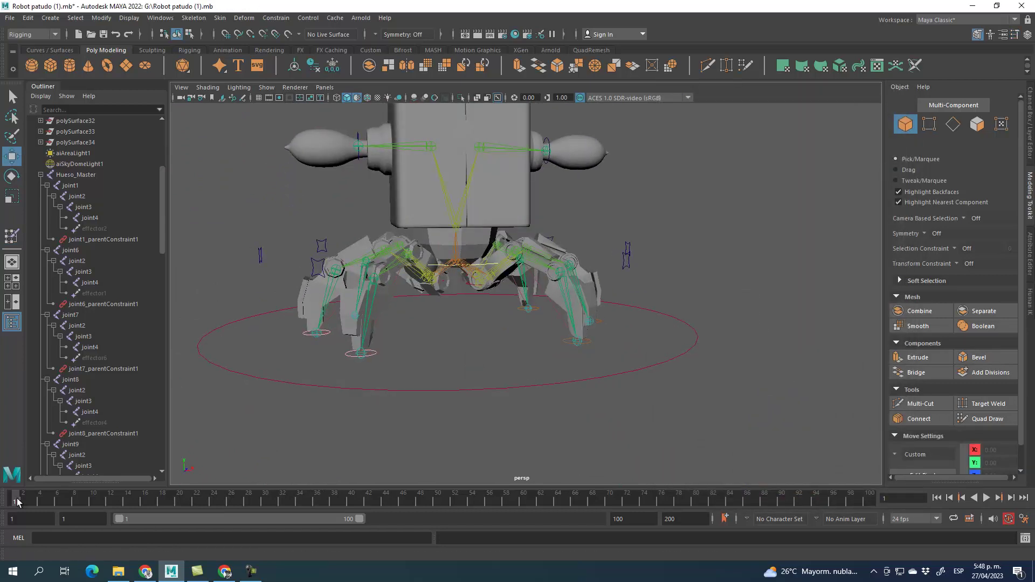
pyautogui.hotkey('alt', 'v')
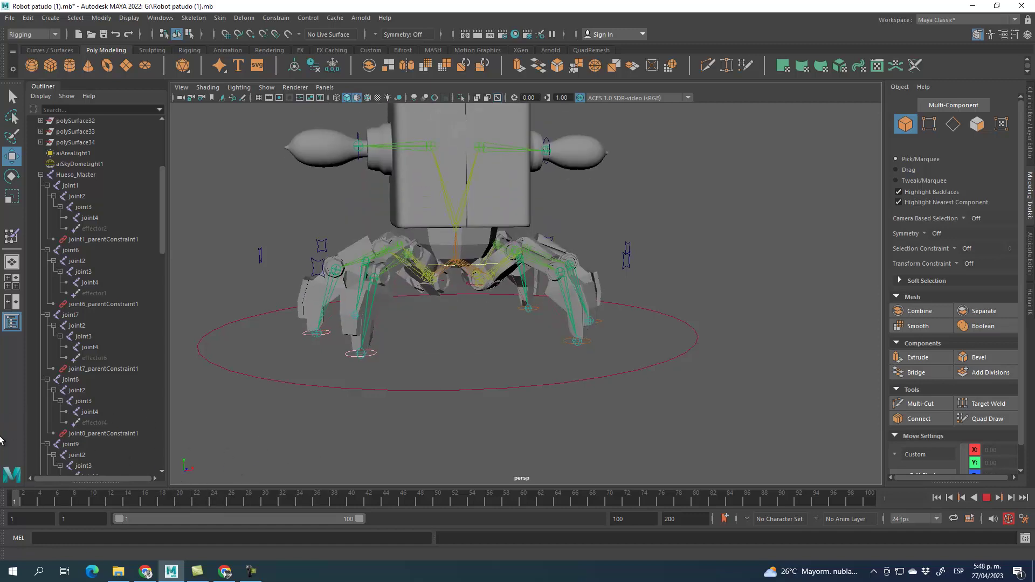
pyautogui.hotkey('alt', 'v')
pyautogui.keyDown('alt'); pyautogui.moveTo(599, 220); pyautogui.dragTo(585, 304, button='middle'); pyautogui.keyUp('alt')
pyautogui.keyDown('alt'); pyautogui.moveTo(458, 245); pyautogui.dragTo(640, 268, button='right'); pyautogui.keyUp('alt')
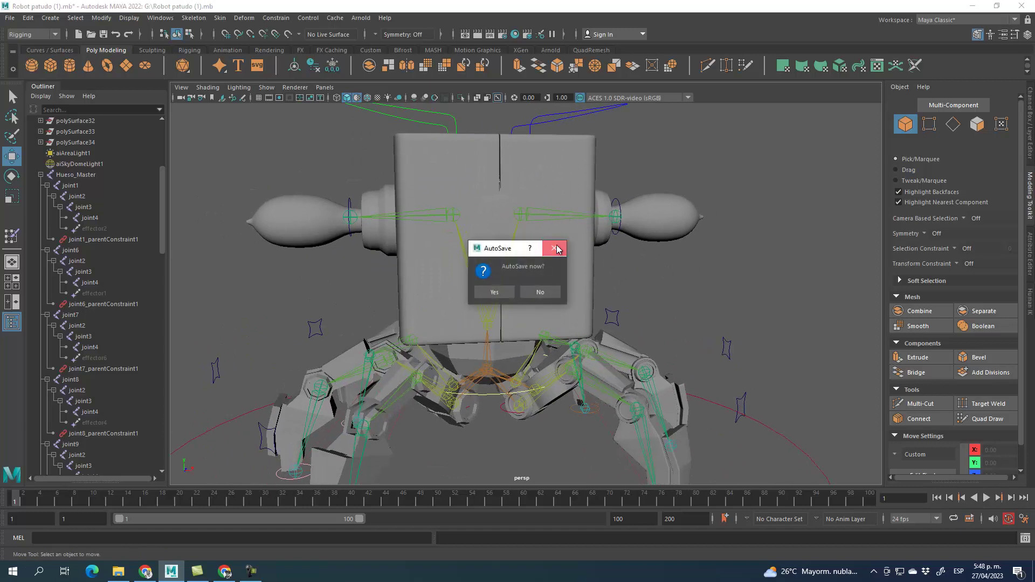
pyautogui.click(554, 249)
# Step: Select the blue control curve above the box and set the Move tool's axis orientation to Object
pyautogui.keyDown('alt'); pyautogui.moveTo(755, 272); pyautogui.dragTo(717, 296, button='middle'); pyautogui.keyUp('alt')
pyautogui.keyDown('alt'); pyautogui.moveTo(716, 297); pyautogui.dragTo(571, 235, button='right'); pyautogui.keyUp('alt')
pyautogui.click(537, 190)
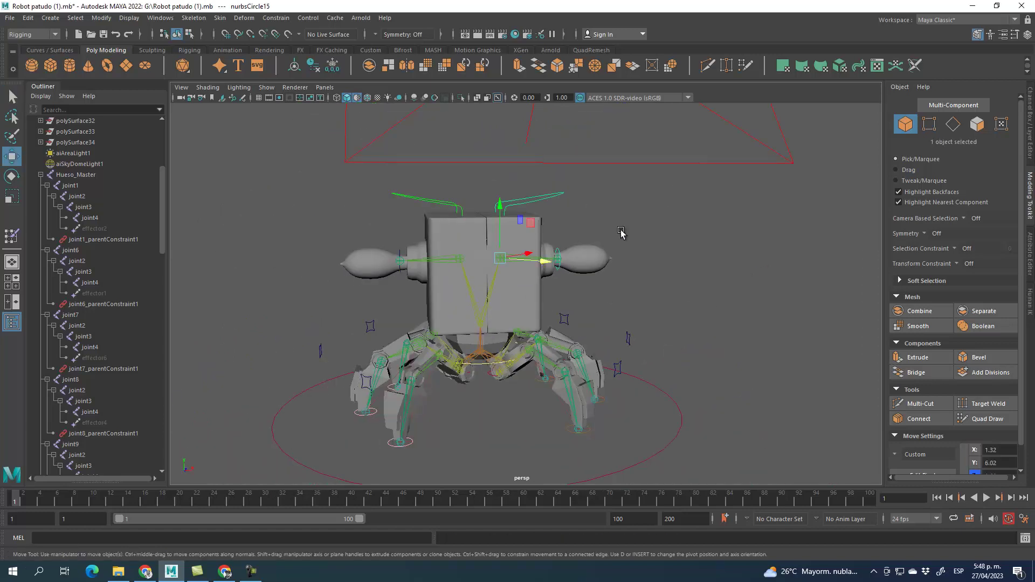
pyautogui.keyDown('alt'); pyautogui.moveTo(620, 233); pyautogui.dragTo(641, 224); pyautogui.keyUp('alt')
pyautogui.keyDown('alt'); pyautogui.moveTo(574, 274); pyautogui.dragTo(624, 221); pyautogui.keyUp('alt')
pyautogui.scroll(4, 619, 315)
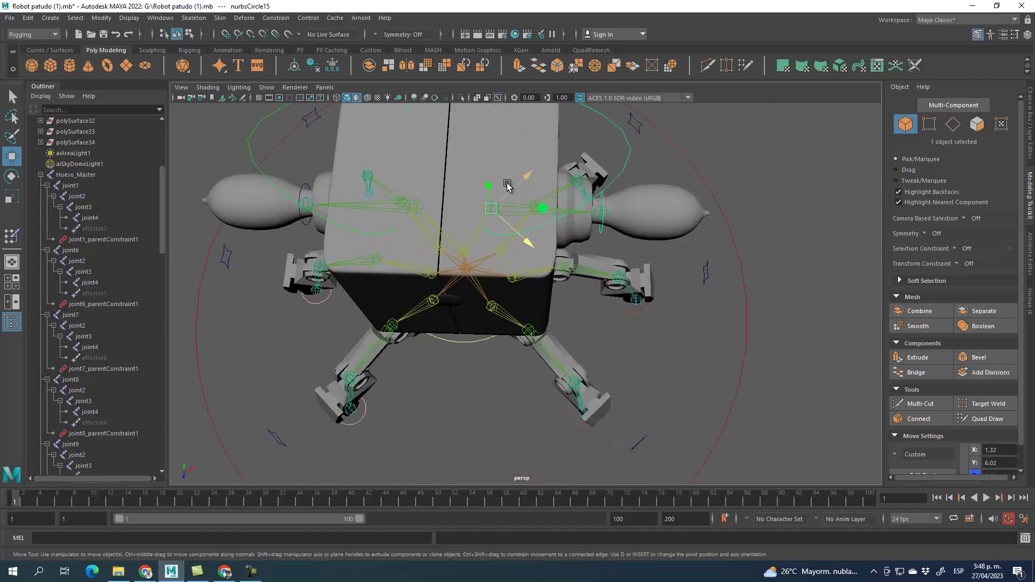
pyautogui.click(897, 458)
pyautogui.click(913, 459)
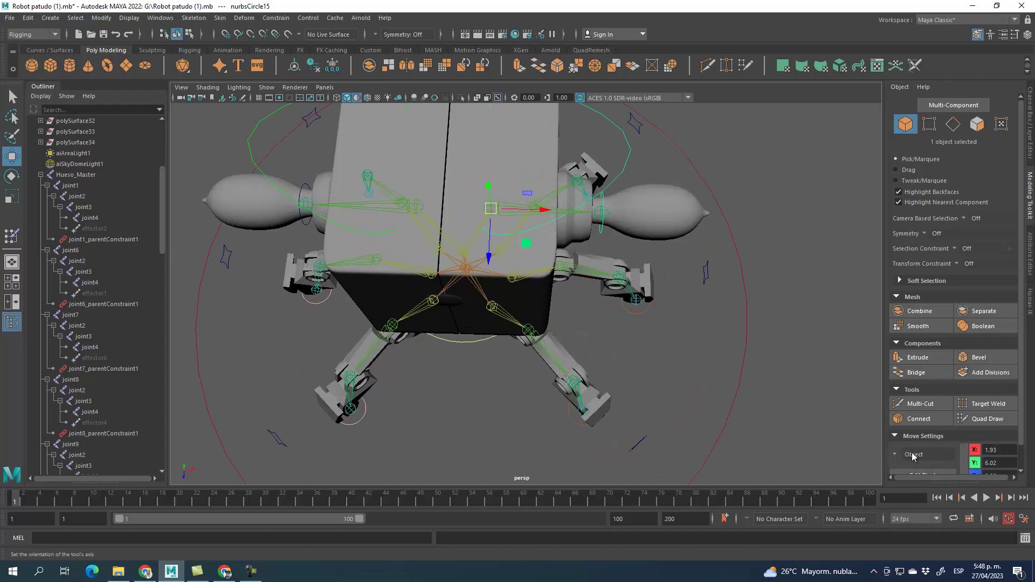
# Step: Test the control curve by moving it about 5.33 units outward along X, and undo the move
pyautogui.moveTo(545, 211); pyautogui.dragTo(676, 214)
pyautogui.keyDown('alt'); pyautogui.moveTo(628, 334); pyautogui.dragTo(636, 281); pyautogui.keyUp('alt')
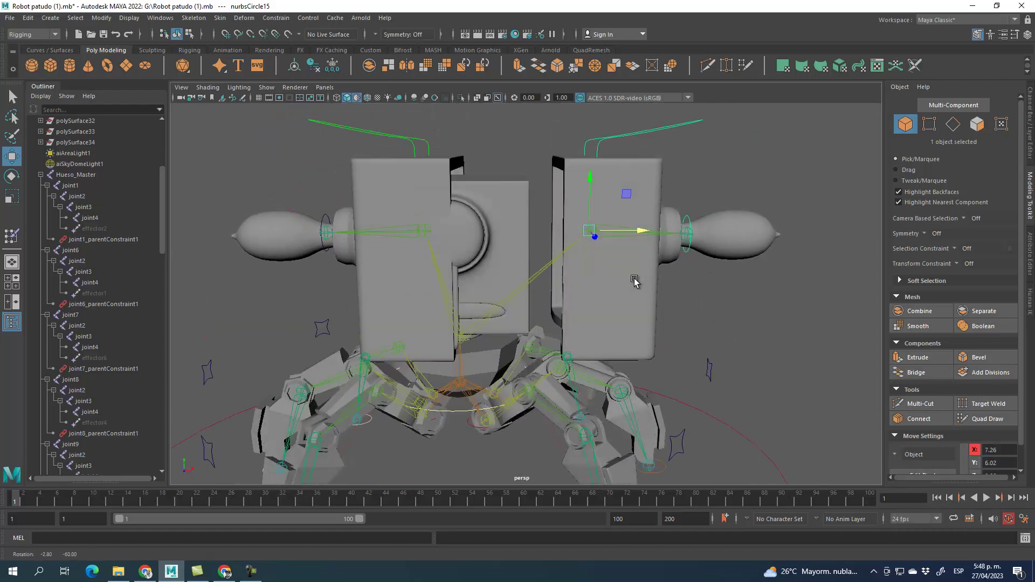
pyautogui.keyDown('alt'); pyautogui.moveTo(543, 302); pyautogui.dragTo(558, 284, button='middle'); pyautogui.keyUp('alt')
pyautogui.hotkey('ctrl', 'z')
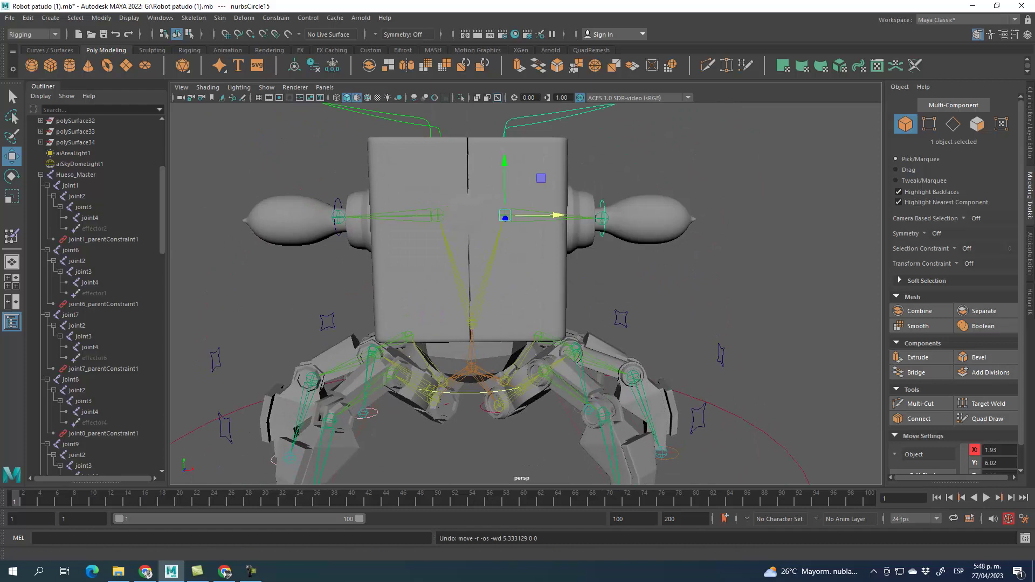
# Step: Hide both outer halves of the box together with their arms
pyautogui.click(258, 573)
pyautogui.rightClick(251, 571)
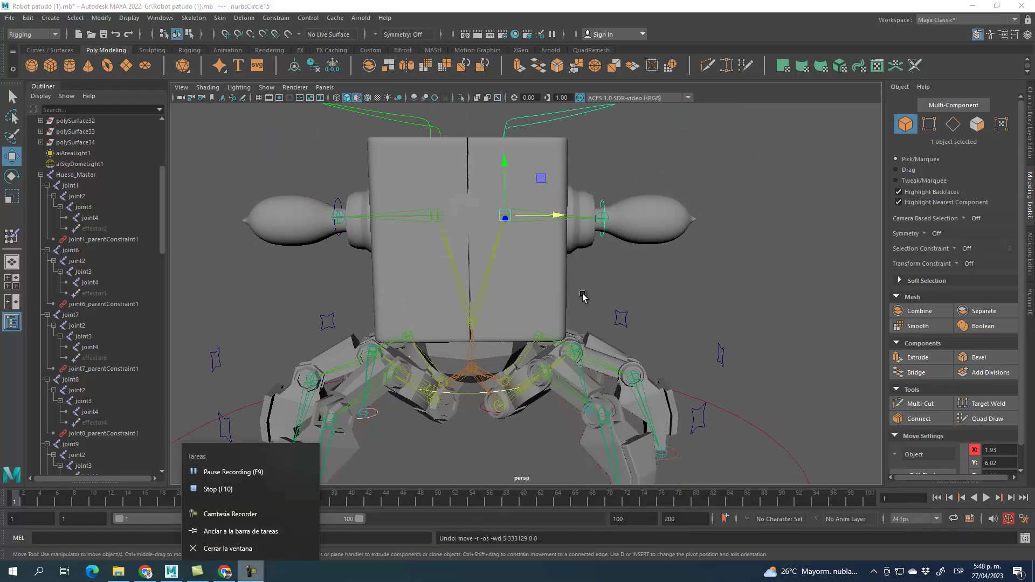
pyautogui.click(539, 147)
pyautogui.click(383, 157)
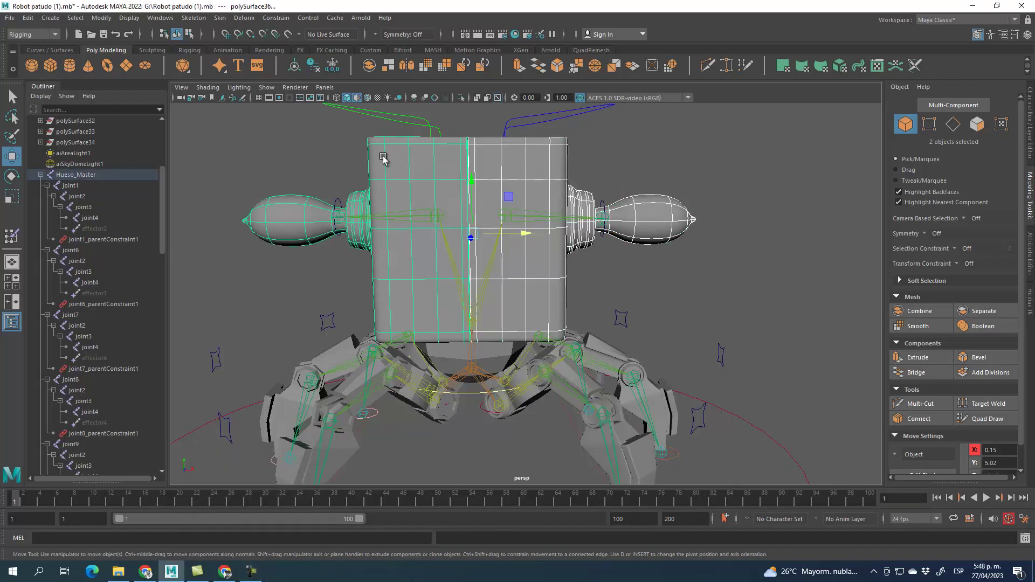
pyautogui.hotkey('ctrl', 'h')
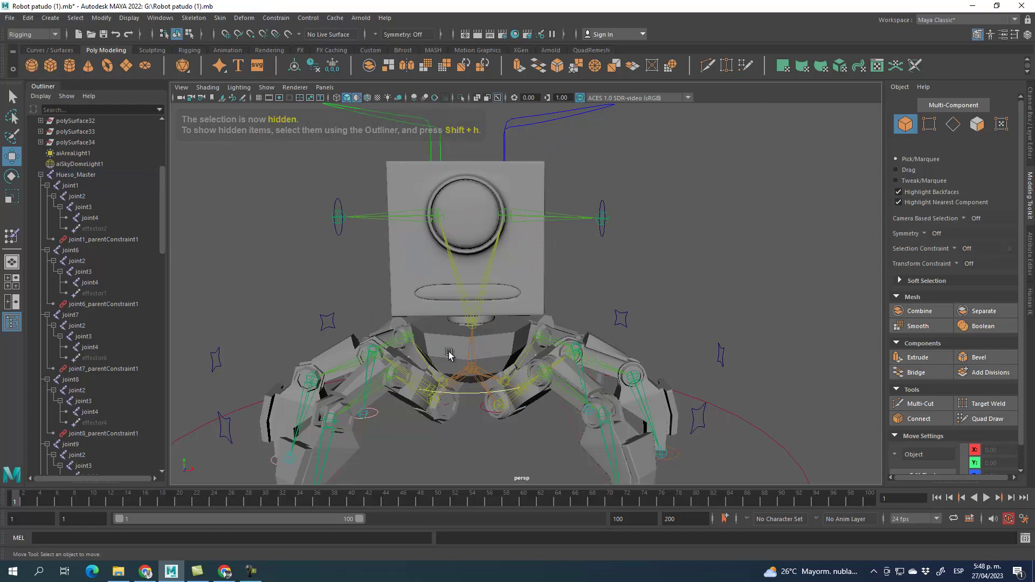
# Step: Test-rotate the neck joint beneath the head about 45 degrees around Y, and undo the rotation
pyautogui.keyDown('alt'); pyautogui.moveTo(537, 351); pyautogui.dragTo(471, 337); pyautogui.keyUp('alt')
pyautogui.click(454, 336)
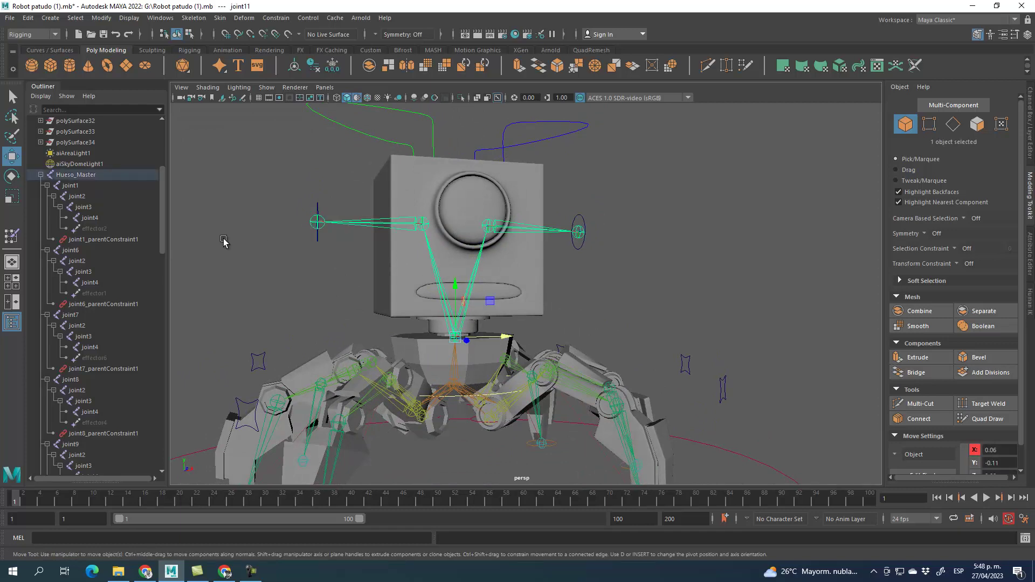
pyautogui.click(11, 177)
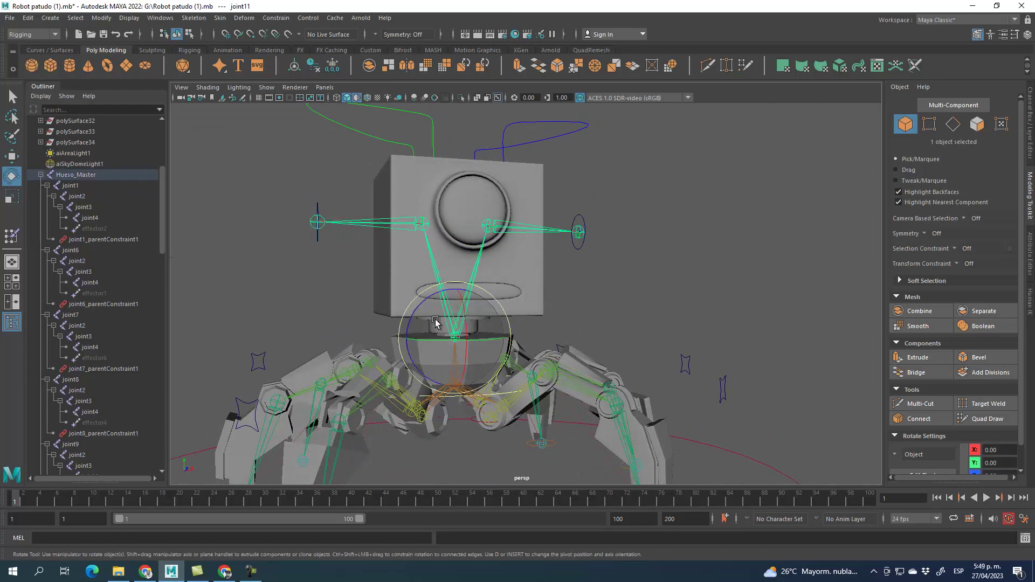
pyautogui.moveTo(481, 337); pyautogui.dragTo(495, 337)
pyautogui.hotkey('ctrl', 'z')
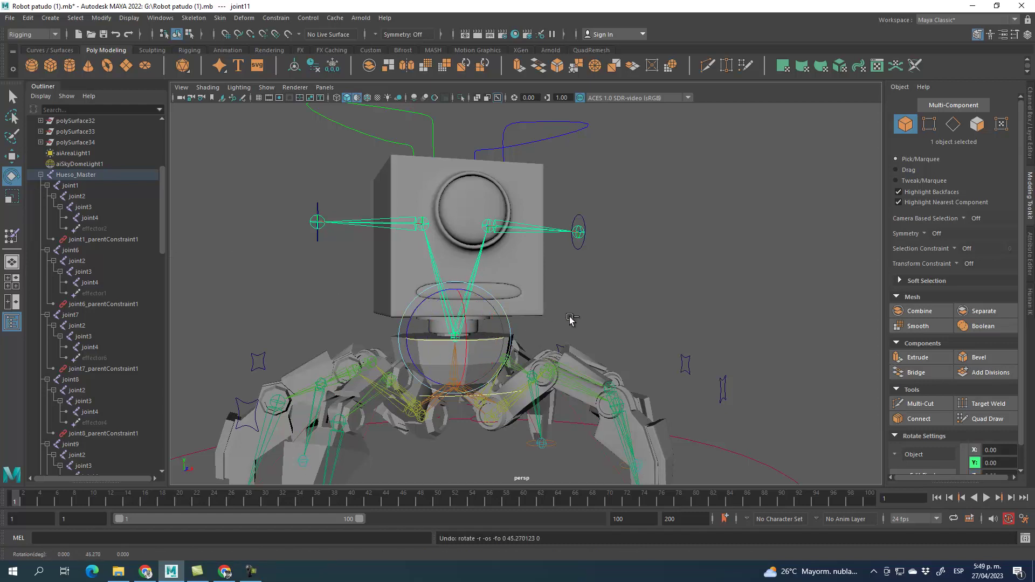
# Step: Examine the neck and head area around the joints, and select the blue control curve above the box
pyautogui.click(621, 280)
pyautogui.scroll(4, 451, 355)
pyautogui.keyDown('alt'); pyautogui.moveTo(451, 356); pyautogui.dragTo(484, 318, button='middle'); pyautogui.keyUp('alt')
pyautogui.keyDown('alt'); pyautogui.moveTo(484, 318); pyautogui.dragTo(468, 305); pyautogui.keyUp('alt')
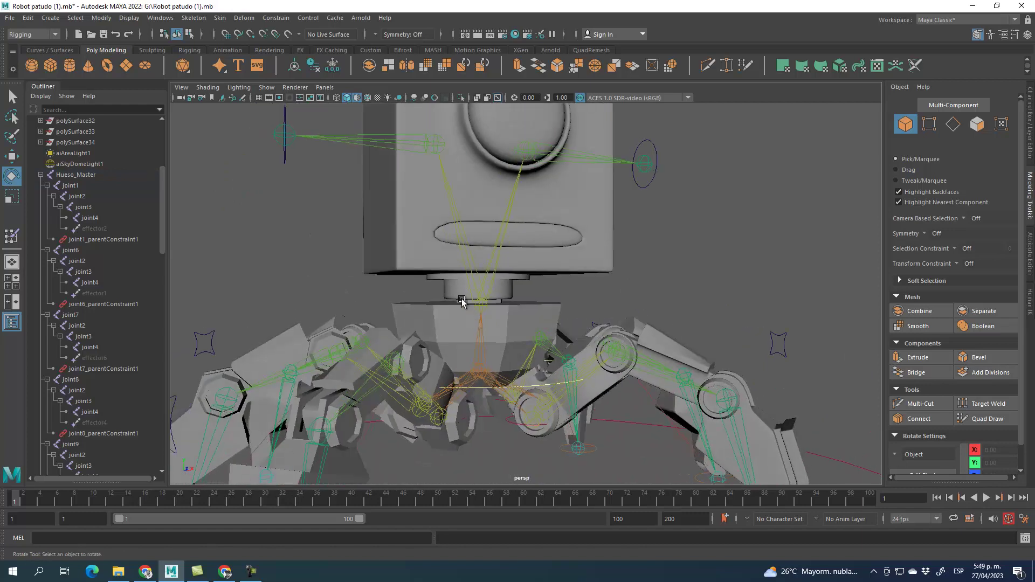
pyautogui.keyDown('alt'); pyautogui.moveTo(428, 192); pyautogui.dragTo(617, 257); pyautogui.keyUp('alt')
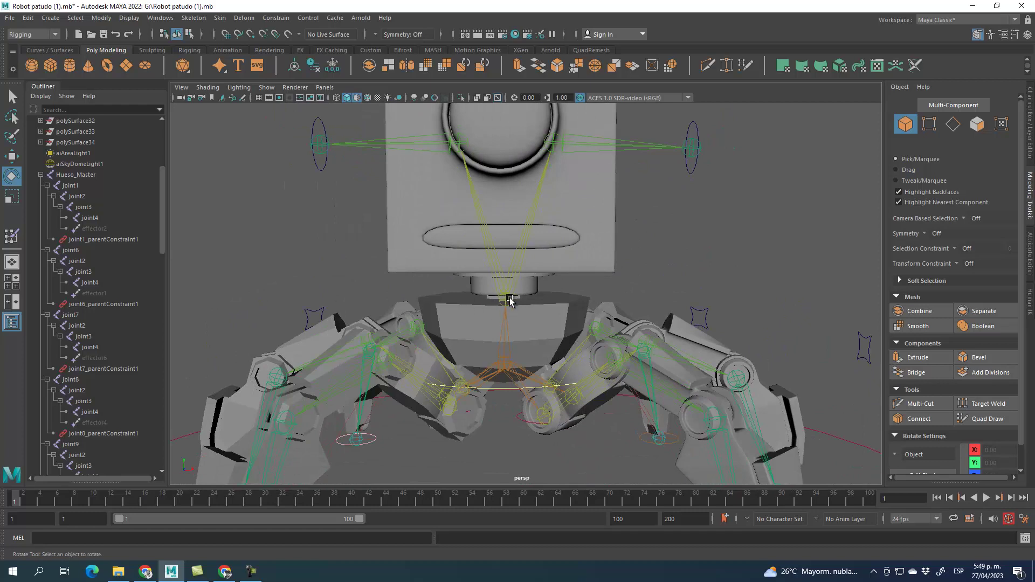
pyautogui.keyDown('alt'); pyautogui.moveTo(691, 198); pyautogui.dragTo(635, 315, button='middle'); pyautogui.keyUp('alt')
pyautogui.moveTo(514, 122); pyautogui.dragTo(549, 131)
pyautogui.keyDown('alt'); pyautogui.moveTo(669, 300); pyautogui.dragTo(660, 212, button='middle'); pyautogui.keyUp('alt')
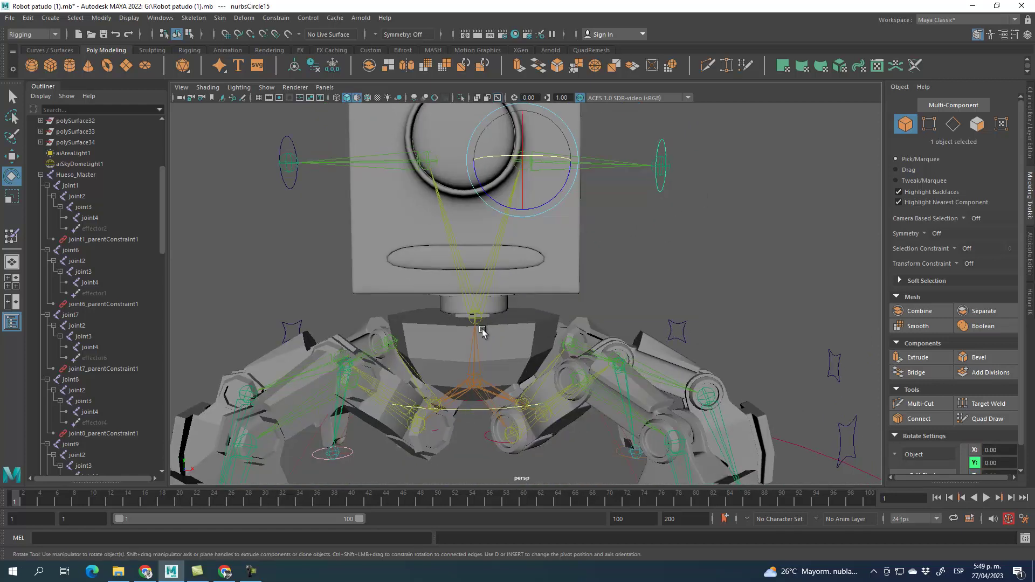
# Step: Test-rotate the ring control curve around the lower body, and undo the rotation
pyautogui.click(468, 412)
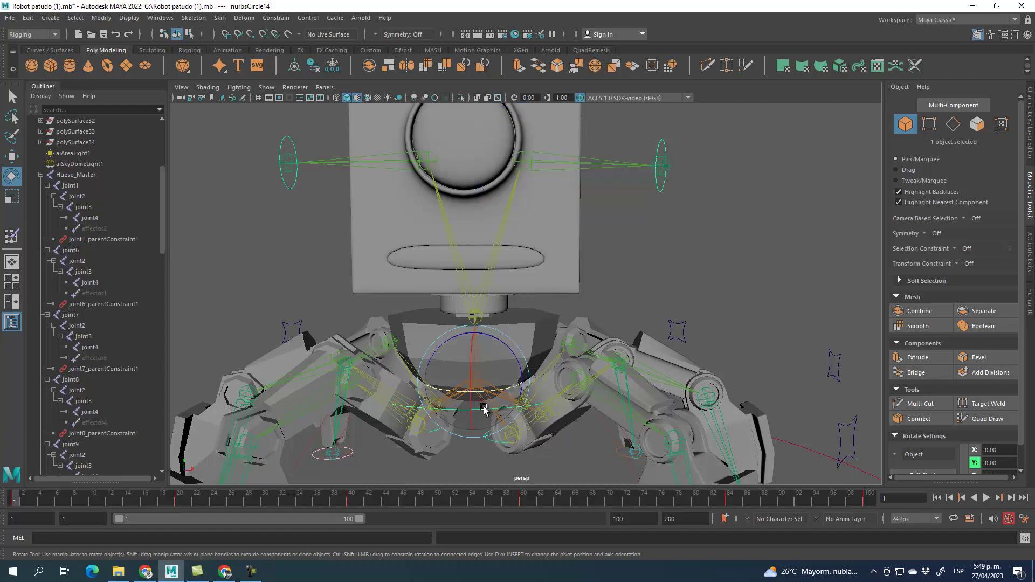
pyautogui.moveTo(489, 392); pyautogui.dragTo(468, 403)
pyautogui.hotkey('ctrl', 'z')
pyautogui.keyDown('alt'); pyautogui.moveTo(638, 252); pyautogui.dragTo(627, 308, button='middle'); pyautogui.keyUp('alt')
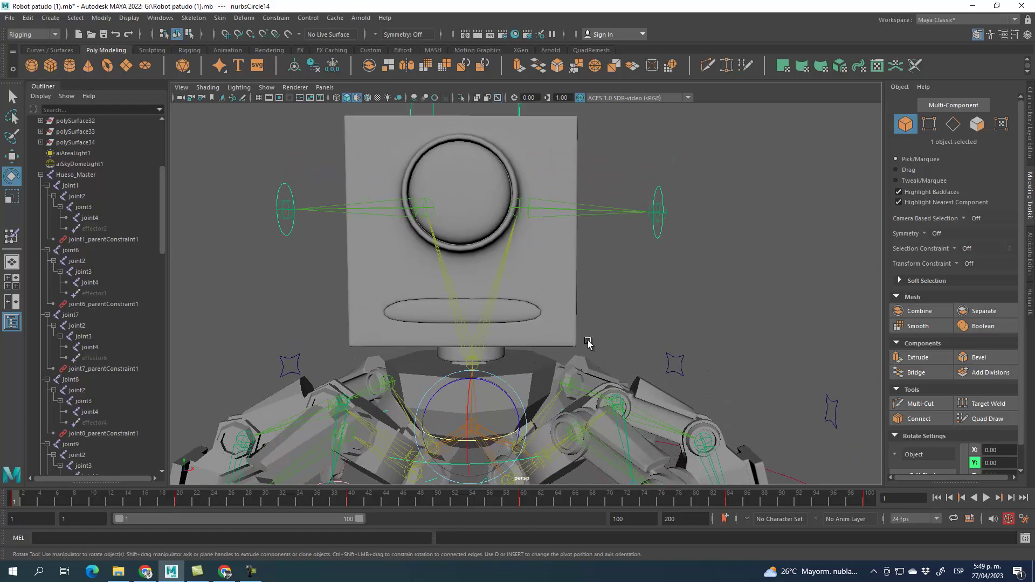
pyautogui.keyDown('alt'); pyautogui.moveTo(528, 363); pyautogui.dragTo(561, 226); pyautogui.keyUp('alt')
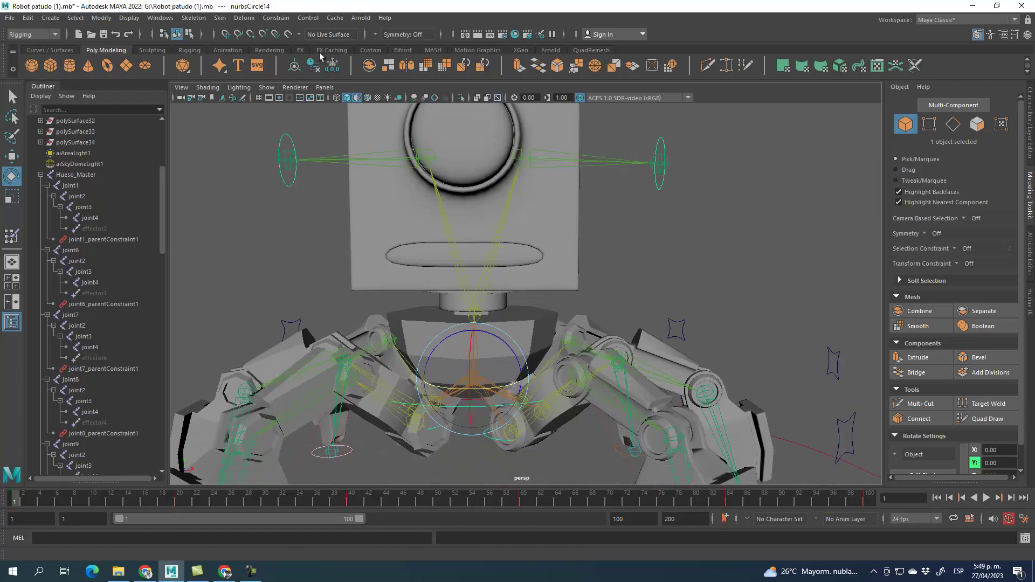
# Step: Create a NURBS circle and move it down to the ground area beneath the robot's body
pyautogui.click(38, 52)
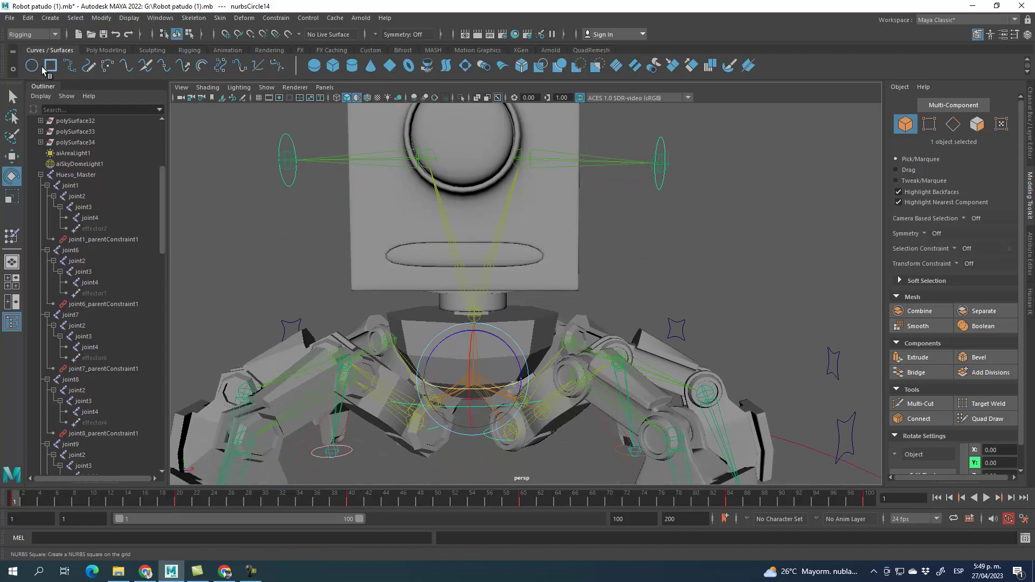
pyautogui.click(32, 66)
pyautogui.scroll(-5, 554, 274)
pyautogui.keyDown('alt'); pyautogui.moveTo(535, 316); pyautogui.dragTo(717, 253); pyautogui.keyUp('alt')
pyautogui.click(12, 156)
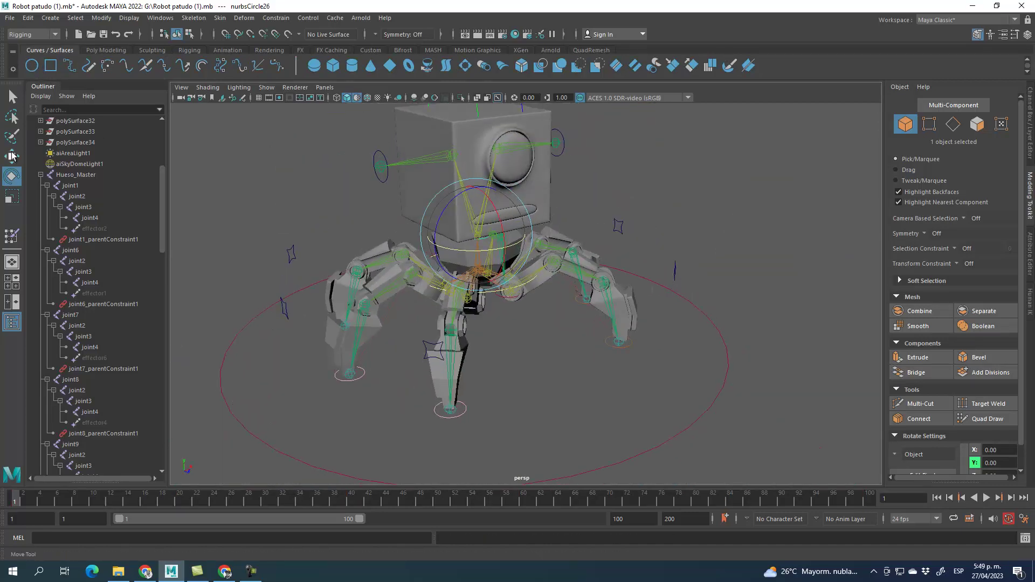
pyautogui.moveTo(477, 194); pyautogui.dragTo(562, 388)
# Step: Select all control vertices of the circle beneath the robot and scale them up uniformly
pyautogui.moveTo(506, 350); pyautogui.dragTo(442, 306, button='right')
pyautogui.scroll(5, 469, 356)
pyautogui.moveTo(433, 346); pyautogui.dragTo(538, 436)
pyautogui.press('r')
pyautogui.moveTo(483, 374); pyautogui.dragTo(583, 398)
pyautogui.scroll(-3, 487, 389)
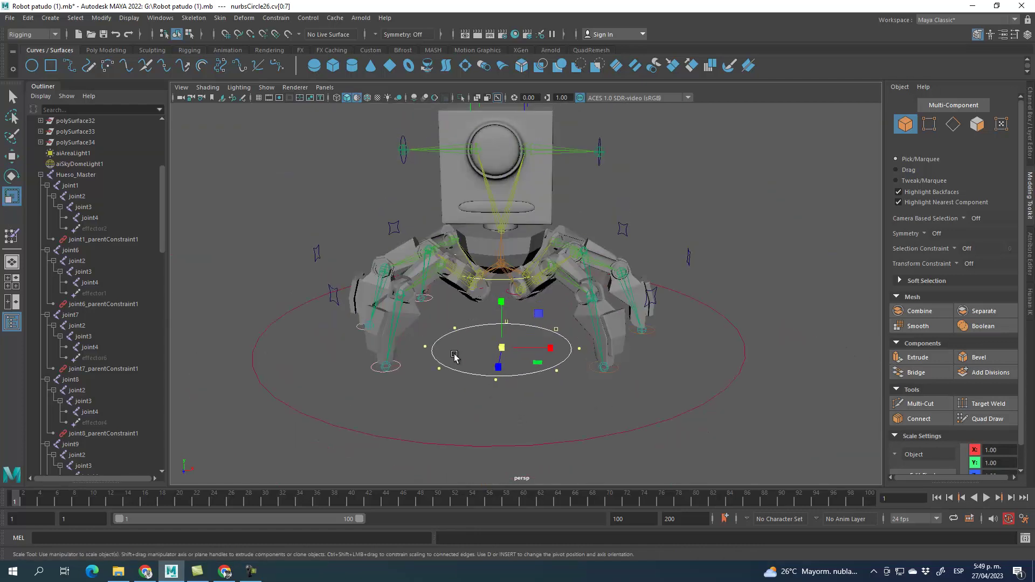
# Step: Select the circle's diagonal control vertices and scale them inward to form a rounded diamond
pyautogui.click(455, 328)
pyautogui.keyDown('shift'); pyautogui.click(436, 369); pyautogui.keyUp('shift')
pyautogui.moveTo(502, 350); pyautogui.dragTo(483, 344)
pyautogui.moveTo(560, 395)
pyautogui.keyDown('alt'); pyautogui.mouseDown()
pyautogui.moveTo(565, 414)
pyautogui.moveTo(562, 398)
pyautogui.mouseUp(); pyautogui.keyUp('alt')
pyautogui.moveTo(502, 345); pyautogui.dragTo(474, 349)
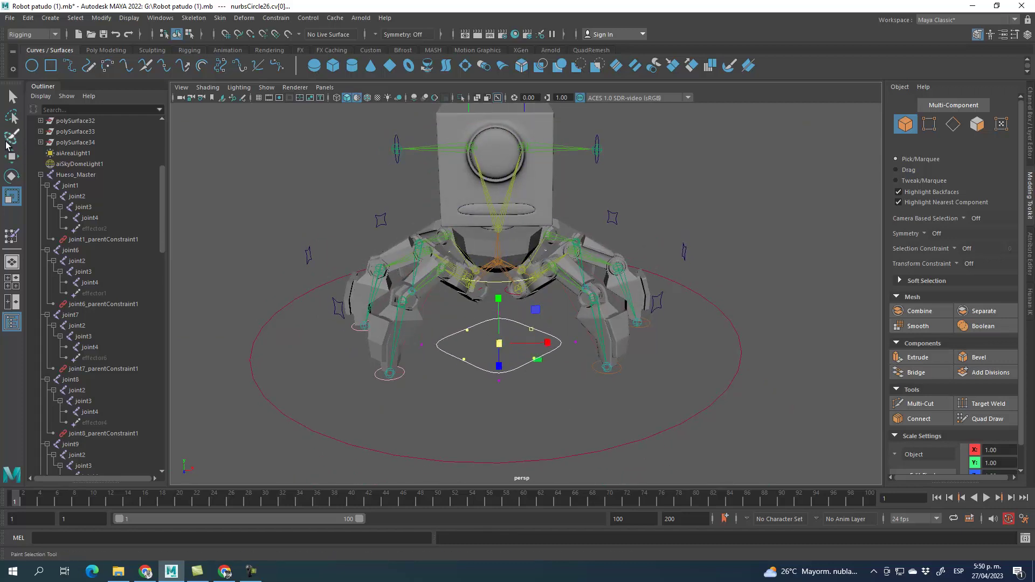
# Step: Scale the whole rounded diamond curve to 1.24, and remove it from the scene
pyautogui.moveTo(522, 371); pyautogui.dragTo(570, 292, button='right')
pyautogui.moveTo(497, 347); pyautogui.dragTo(562, 389)
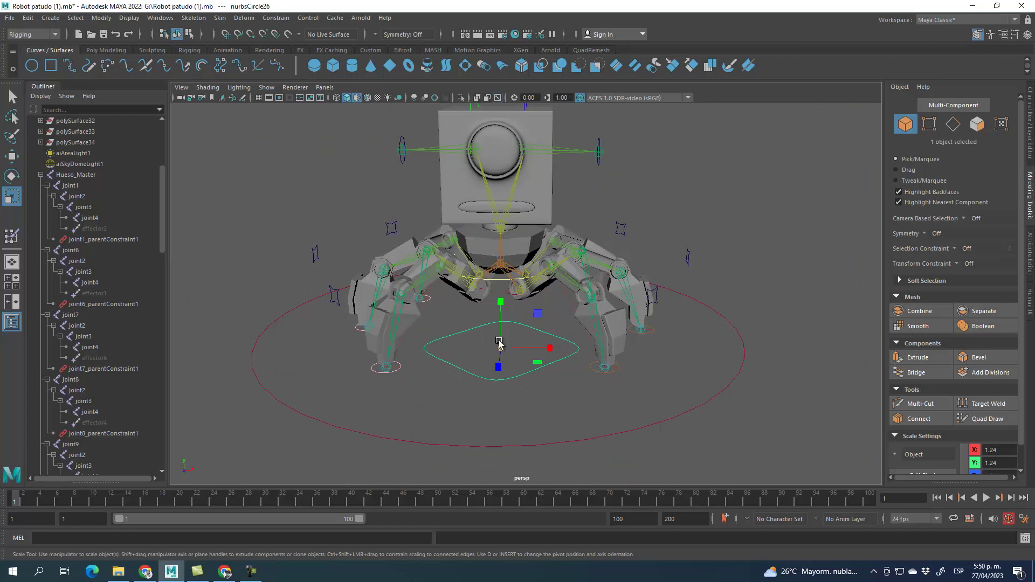
pyautogui.click(558, 403)
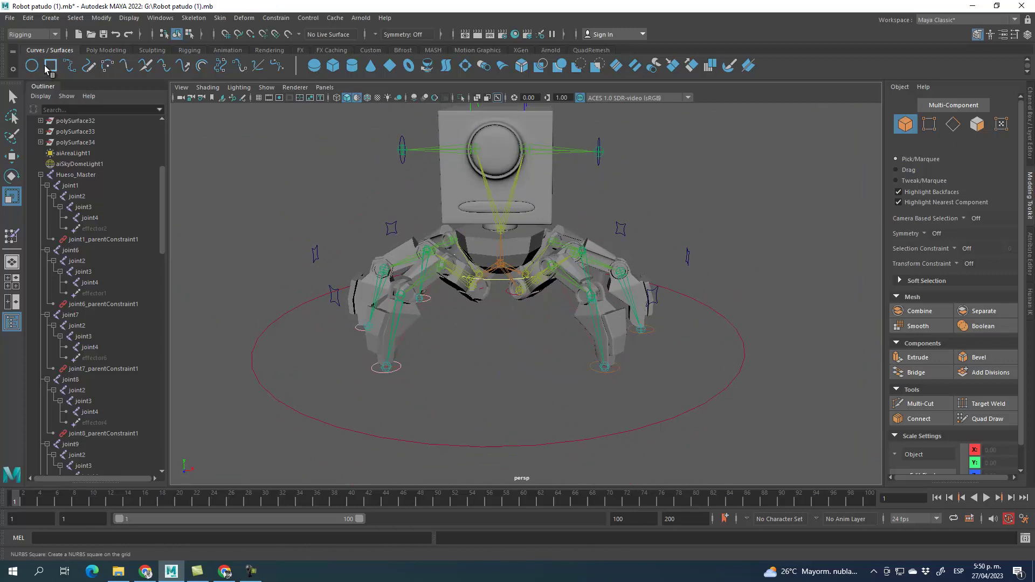
# Step: Create a NURBS square and move it down along Y to -8.21, beneath the robot
pyautogui.press('g')
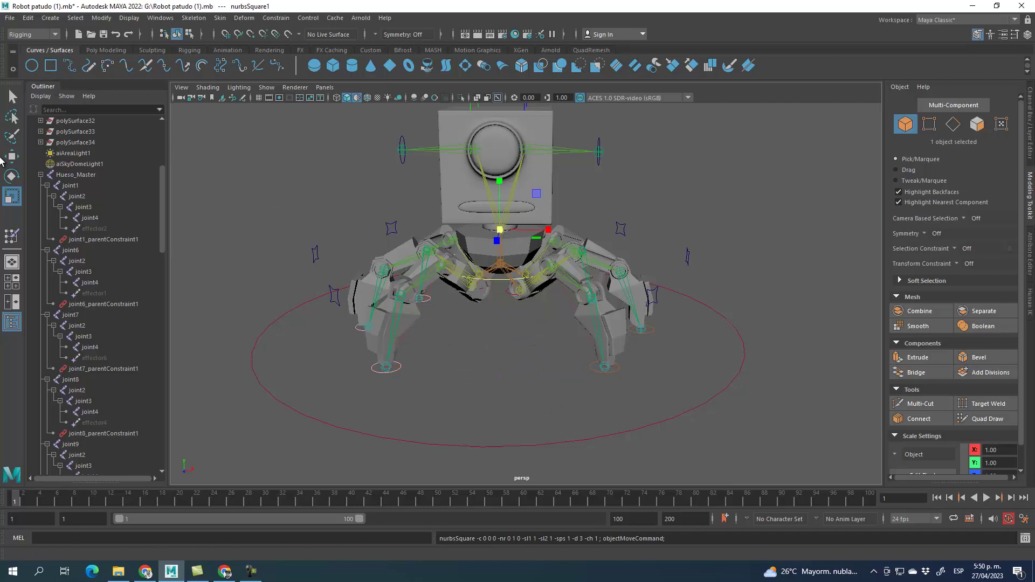
pyautogui.click(12, 157)
pyautogui.moveTo(499, 190); pyautogui.dragTo(502, 292)
pyautogui.rightClick(507, 339)
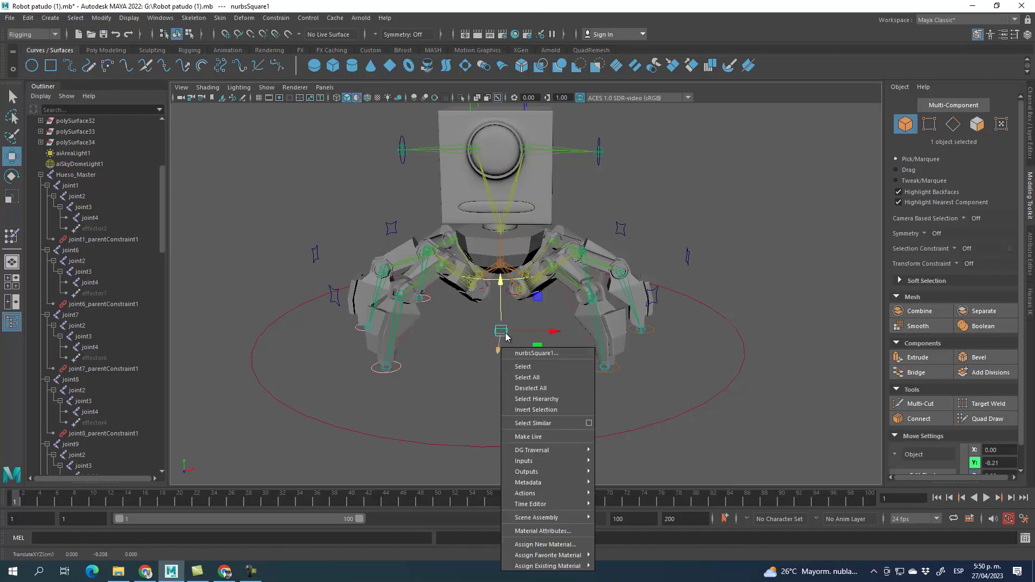
pyautogui.moveTo(501, 333); pyautogui.dragTo(437, 309, button='right')
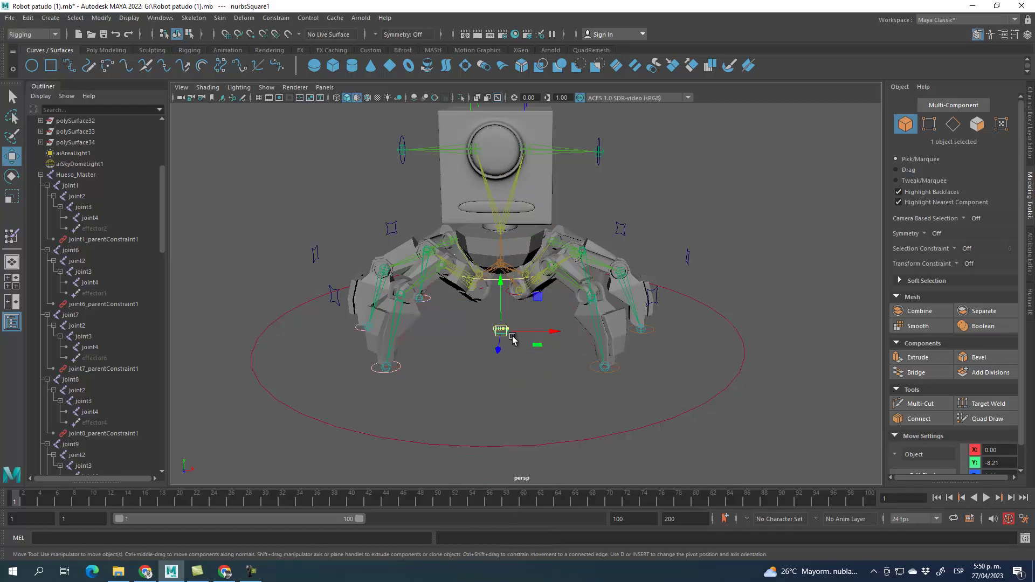
pyautogui.press('e')
pyautogui.press('r')
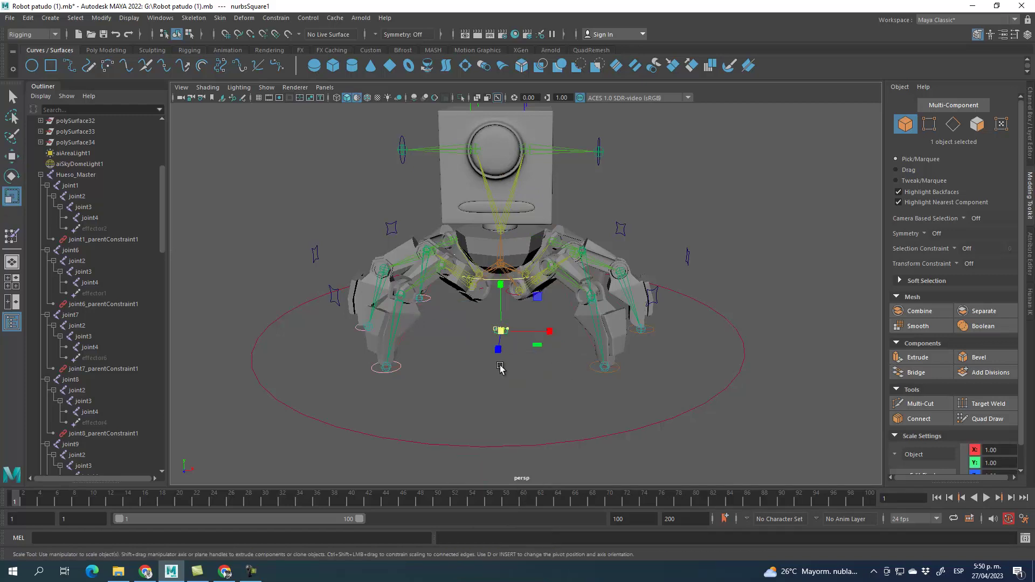
# Step: Scale the NURBS square beneath the robot up uniformly to 8.31
pyautogui.scroll(4, 503, 336)
pyautogui.scroll(3, 502, 336)
pyautogui.moveTo(452, 318); pyautogui.dragTo(536, 374)
pyautogui.moveTo(490, 340); pyautogui.dragTo(545, 292, button='right')
pyautogui.click(576, 369)
pyautogui.moveTo(460, 309); pyautogui.dragTo(525, 369)
pyautogui.moveTo(490, 338); pyautogui.dragTo(631, 396)
# Step: Try moving individual sides of the NURBS square, undo the last move, and delete the square
pyautogui.click(497, 387)
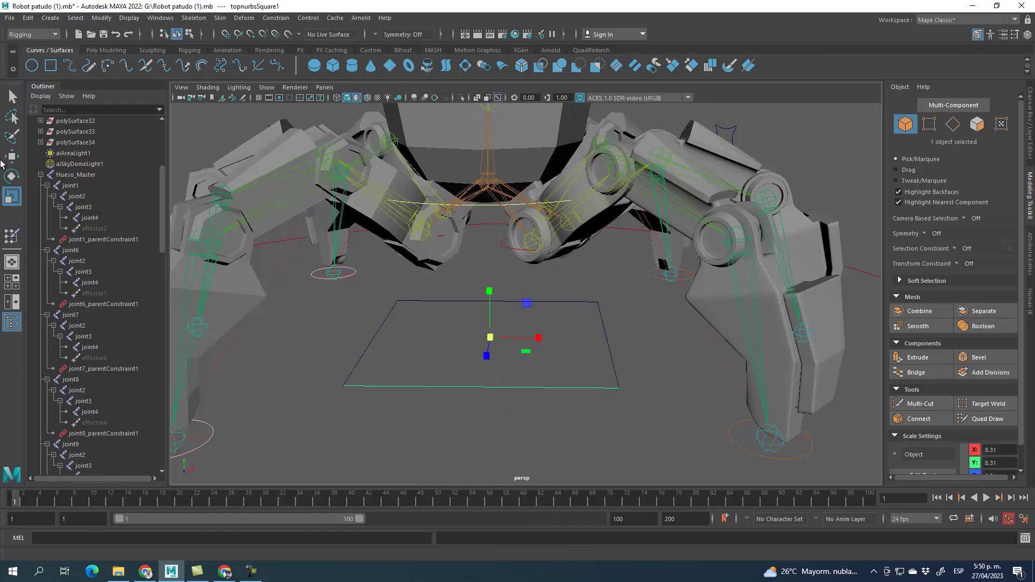
pyautogui.press('w')
pyautogui.click(383, 289)
pyautogui.moveTo(382, 287); pyautogui.dragTo(700, 464)
pyautogui.click(571, 445)
pyautogui.moveTo(546, 449); pyautogui.dragTo(512, 369)
pyautogui.moveTo(490, 296); pyautogui.dragTo(489, 259)
pyautogui.hotkey('ctrl', 'z')
pyautogui.moveTo(402, 299); pyautogui.dragTo(606, 429)
pyautogui.press('Delete')
pyautogui.scroll(-8, 508, 351)
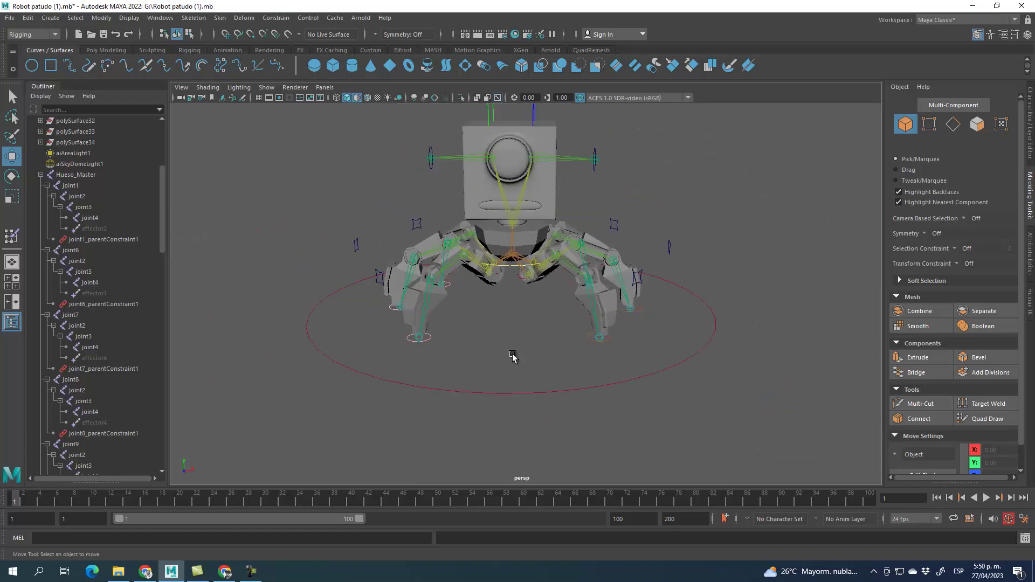
# Step: Create a new NURBS circle and move it down along Y to -9.22, beneath the robot
pyautogui.click(32, 66)
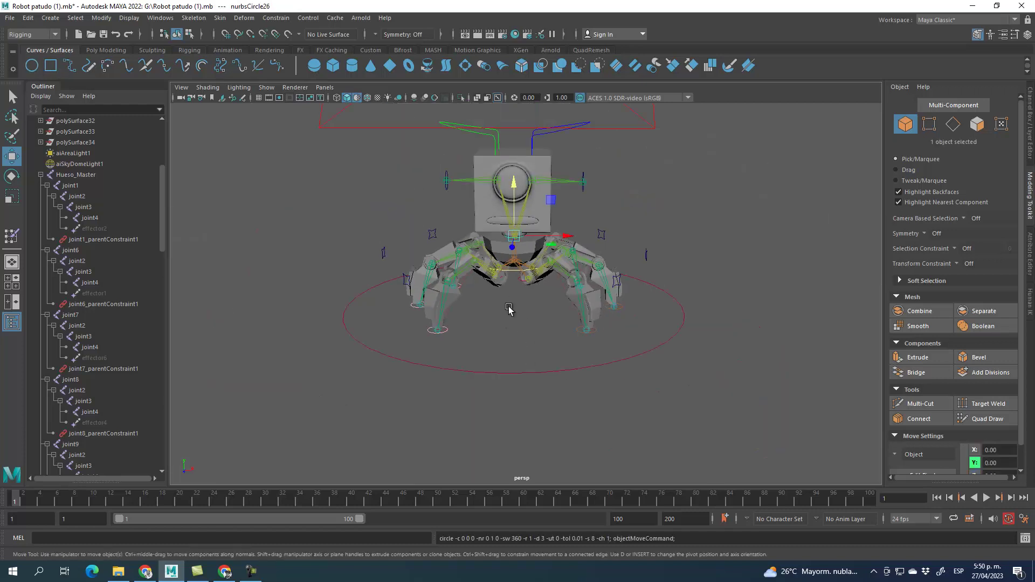
pyautogui.moveTo(518, 281); pyautogui.dragTo(517, 298)
pyautogui.scroll(8, 517, 300)
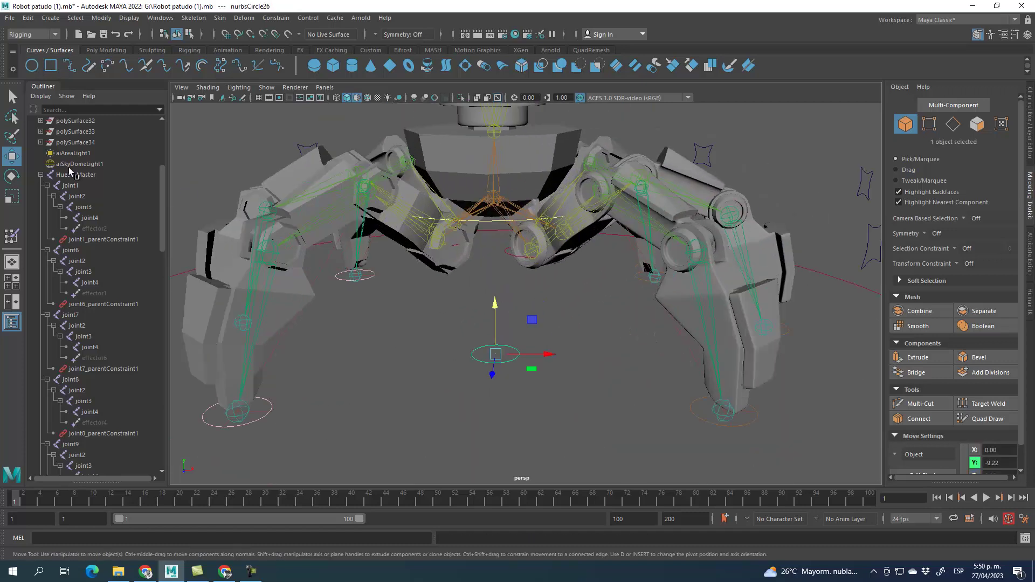
# Step: Select all control vertices of the new circle and scale them up into a wide ring between the legs
pyautogui.click(12, 197)
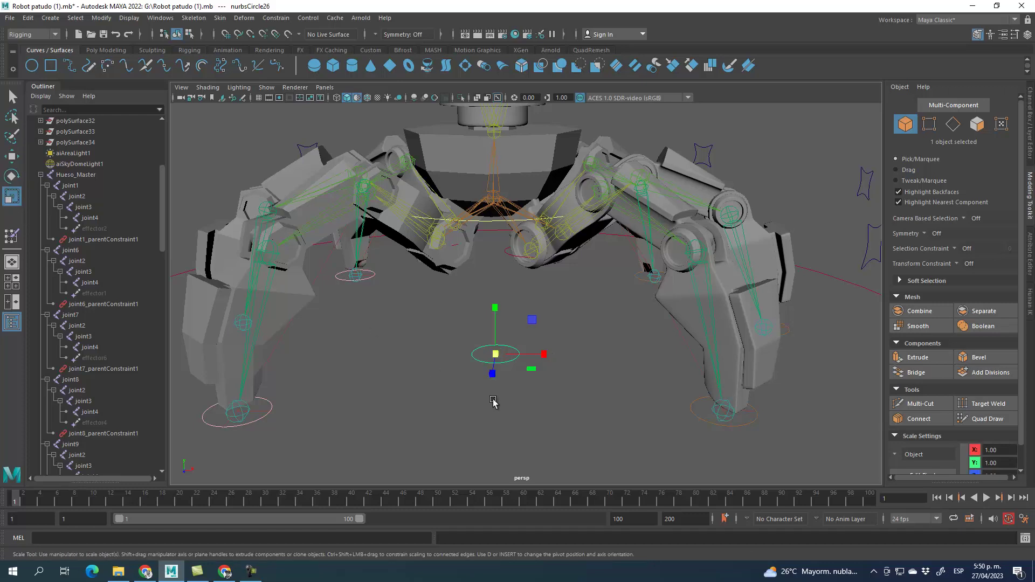
pyautogui.moveTo(512, 368); pyautogui.dragTo(442, 305, button='right')
pyautogui.moveTo(448, 325); pyautogui.dragTo(541, 379)
pyautogui.moveTo(496, 355); pyautogui.dragTo(648, 382)
pyautogui.scroll(-6, 551, 363)
pyautogui.moveTo(543, 372)
pyautogui.keyDown('alt'); pyautogui.mouseDown()
pyautogui.moveTo(537, 390)
pyautogui.moveTo(600, 416)
pyautogui.moveTo(531, 371)
pyautogui.mouseUp(); pyautogui.keyUp('alt')
pyautogui.moveTo(508, 328); pyautogui.dragTo(543, 339)
pyautogui.moveTo(550, 398)
pyautogui.keyDown('alt'); pyautogui.mouseDown()
pyautogui.moveTo(541, 421)
pyautogui.moveTo(546, 388)
pyautogui.moveTo(542, 397)
pyautogui.mouseUp(); pyautogui.keyUp('alt')
# Step: Select the ring's four diagonal control vertices and scale them inward to form a rounded diamond
pyautogui.click(447, 302)
pyautogui.click(574, 301)
pyautogui.keyDown('shift'); pyautogui.click(429, 352); pyautogui.keyUp('shift')
pyautogui.keyDown('shift'); pyautogui.click(585, 353); pyautogui.keyUp('shift')
pyautogui.moveTo(509, 326); pyautogui.dragTo(481, 326)
# Step: Return the rounded diamond curve to object mode and scale it up uniformly
pyautogui.moveTo(530, 305); pyautogui.dragTo(582, 291, button='right')
pyautogui.click(470, 369)
pyautogui.moveTo(493, 340); pyautogui.dragTo(541, 354)
# Step: Rotate the rounded diamond curve about 45 degrees around Y in the top view, squaring it to the robot
pyautogui.click(10, 175)
pyautogui.press('space')
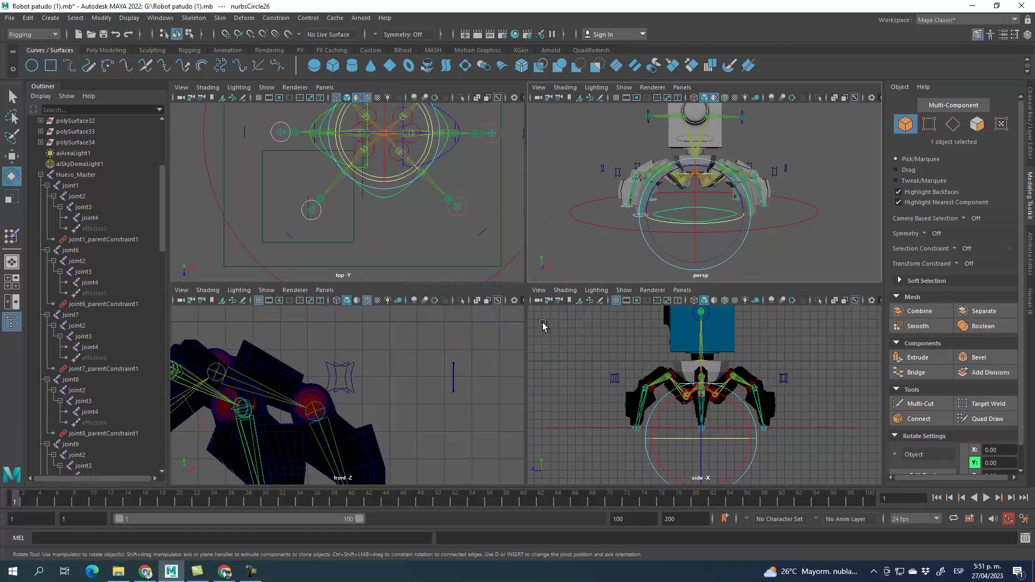
pyautogui.press('space')
pyautogui.press('f')
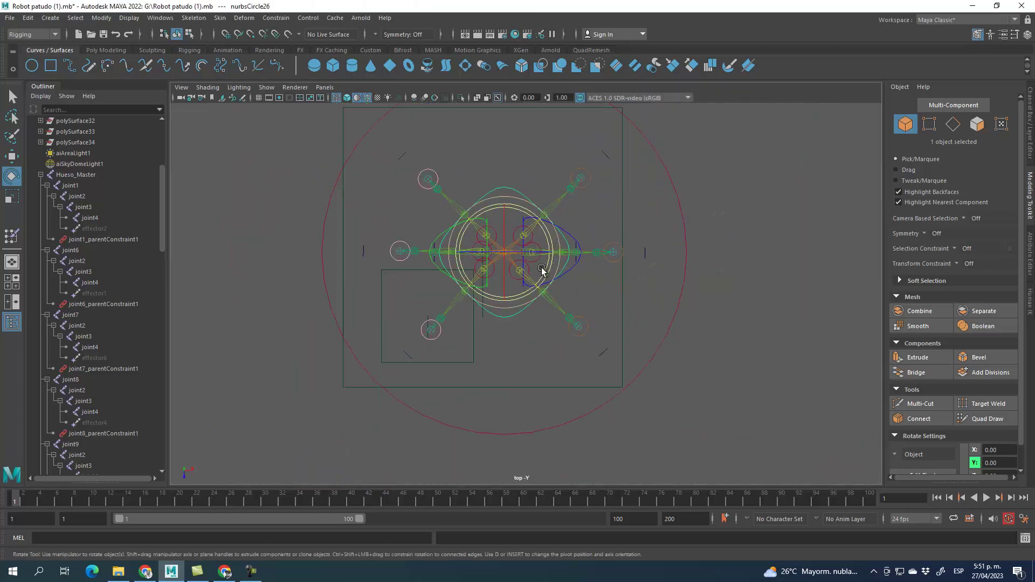
pyautogui.scroll(-6, 588, 231)
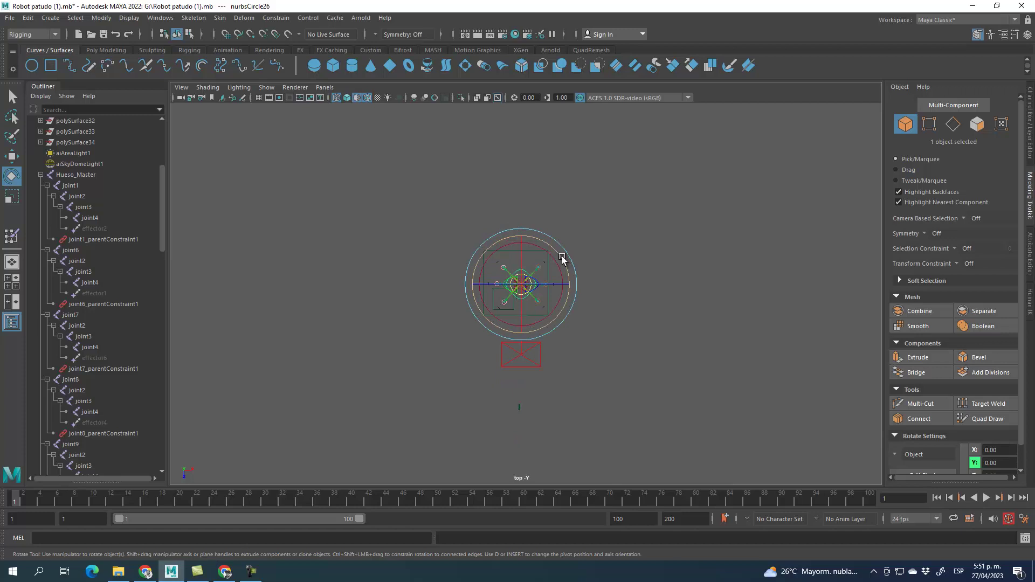
pyautogui.moveTo(562, 259); pyautogui.dragTo(537, 233)
pyautogui.scroll(5, 575, 315)
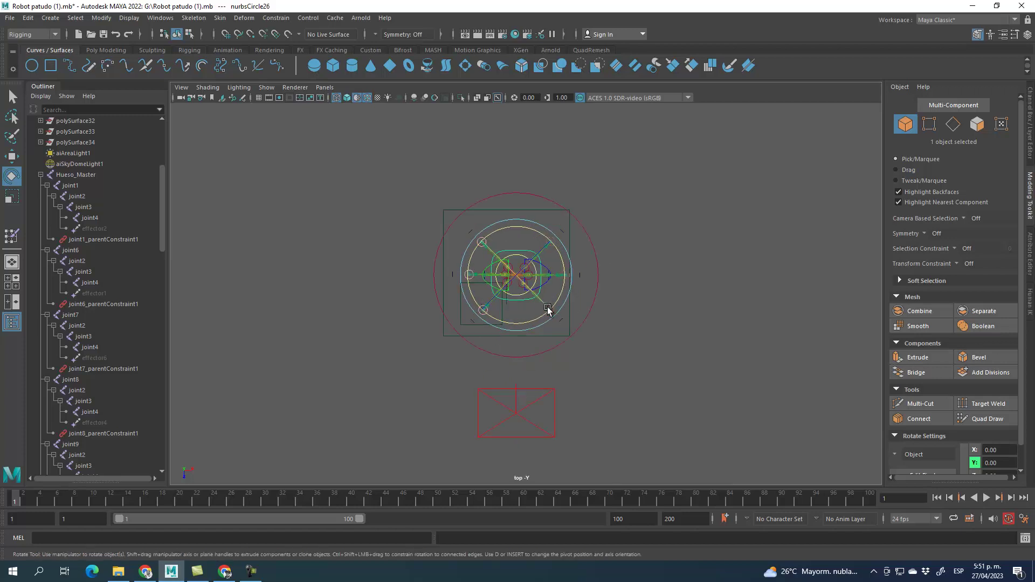
# Step: Move the rounded square curve up along Y to 2.89, around the lower part of the head
pyautogui.click(11, 158)
pyautogui.press('space')
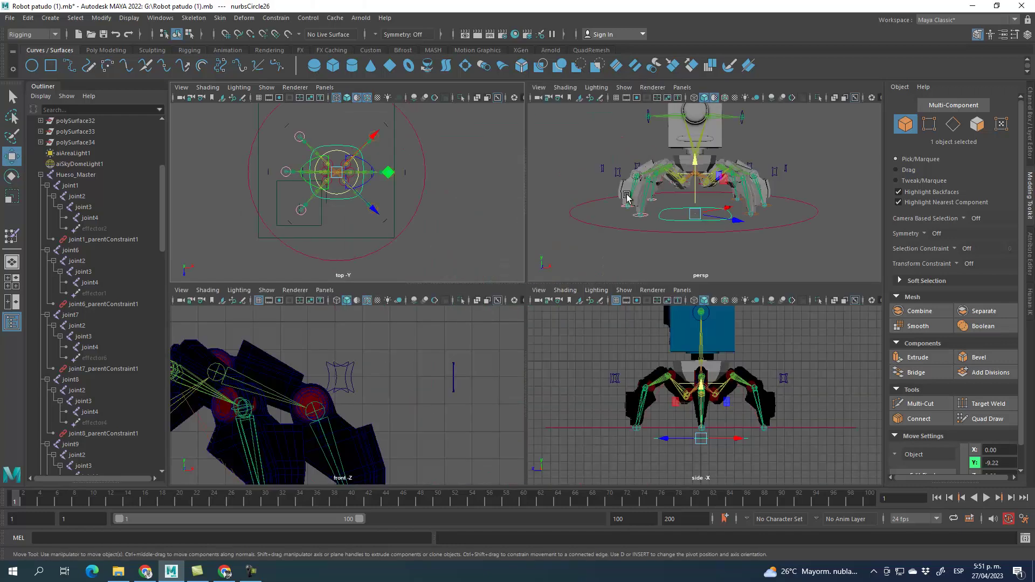
pyautogui.press('space')
pyautogui.scroll(2, 507, 319)
pyautogui.moveTo(491, 341); pyautogui.dragTo(492, 35)
pyautogui.scroll(-5, 652, 175)
pyautogui.keyDown('alt'); pyautogui.moveTo(655, 176); pyautogui.dragTo(651, 226, button='middle'); pyautogui.keyUp('alt')
pyautogui.scroll(5, 620, 280)
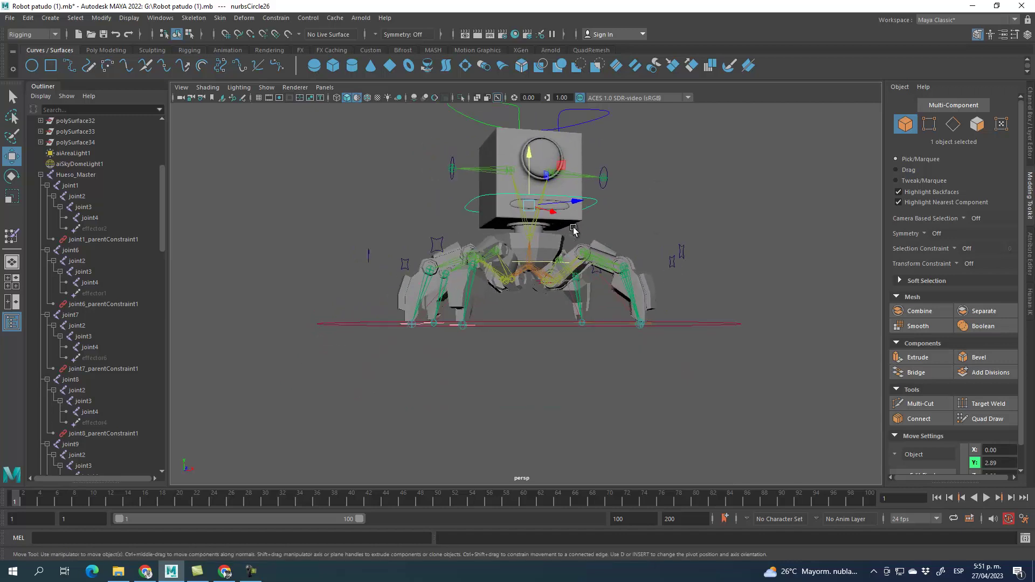
pyautogui.keyDown('alt'); pyautogui.moveTo(665, 145); pyautogui.dragTo(629, 216, button='middle'); pyautogui.keyUp('alt')
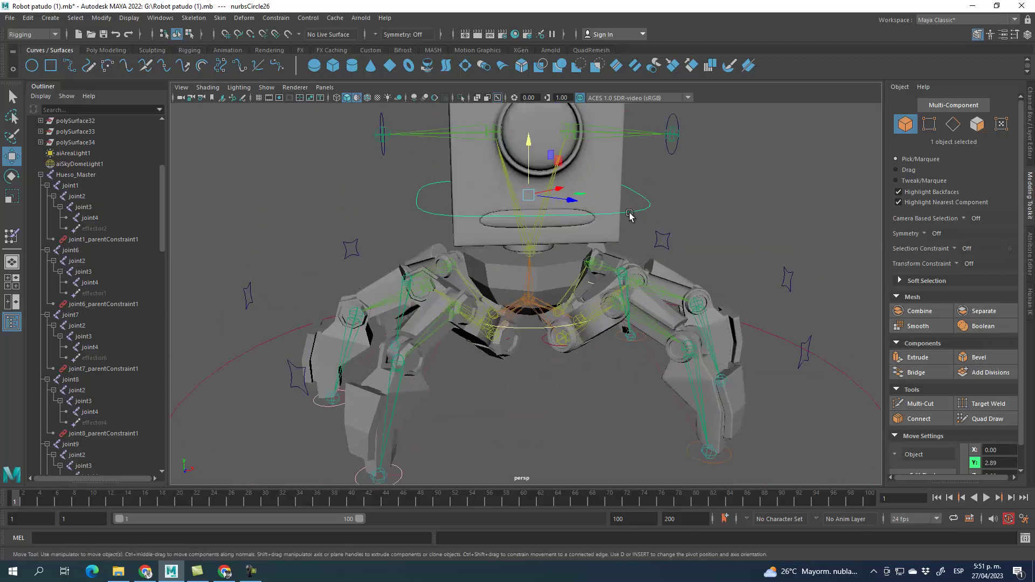
# Step: Edit the curve's pivot by rotating its orientation around Y until its axes line up with the robot
pyautogui.keyDown('alt'); pyautogui.moveTo(527, 203); pyautogui.dragTo(751, 225); pyautogui.keyUp('alt')
pyautogui.scroll(-1, 906, 458)
pyautogui.click(923, 451)
pyautogui.keyDown('alt'); pyautogui.moveTo(747, 172); pyautogui.dragTo(749, 203); pyautogui.keyUp('alt')
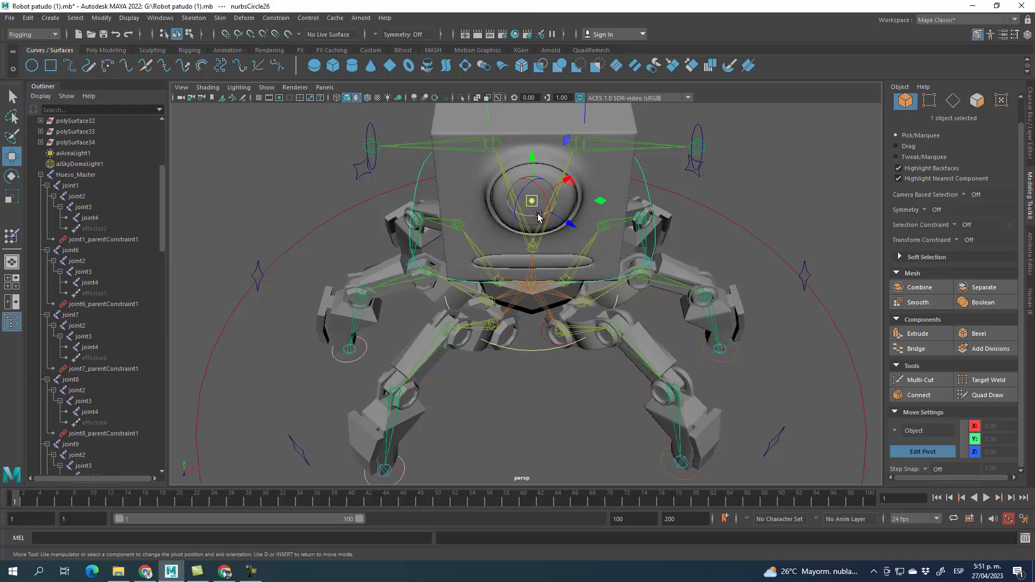
pyautogui.moveTo(538, 217); pyautogui.dragTo(572, 208)
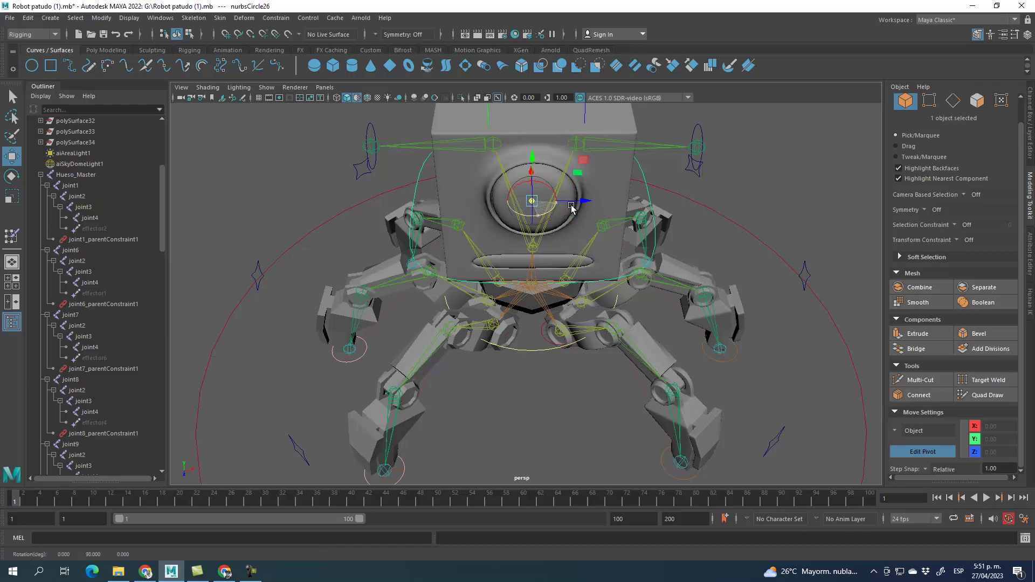
pyautogui.click(923, 451)
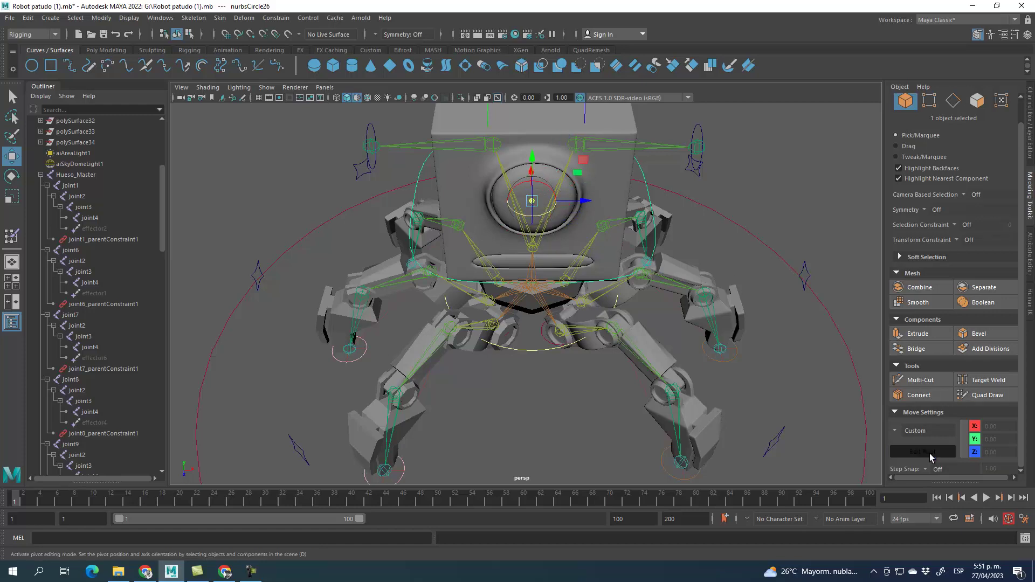
# Step: Try to place the curve at the neck by snapping it to a point beneath the head
pyautogui.keyDown('alt'); pyautogui.moveTo(598, 284); pyautogui.dragTo(544, 294); pyautogui.keyUp('alt')
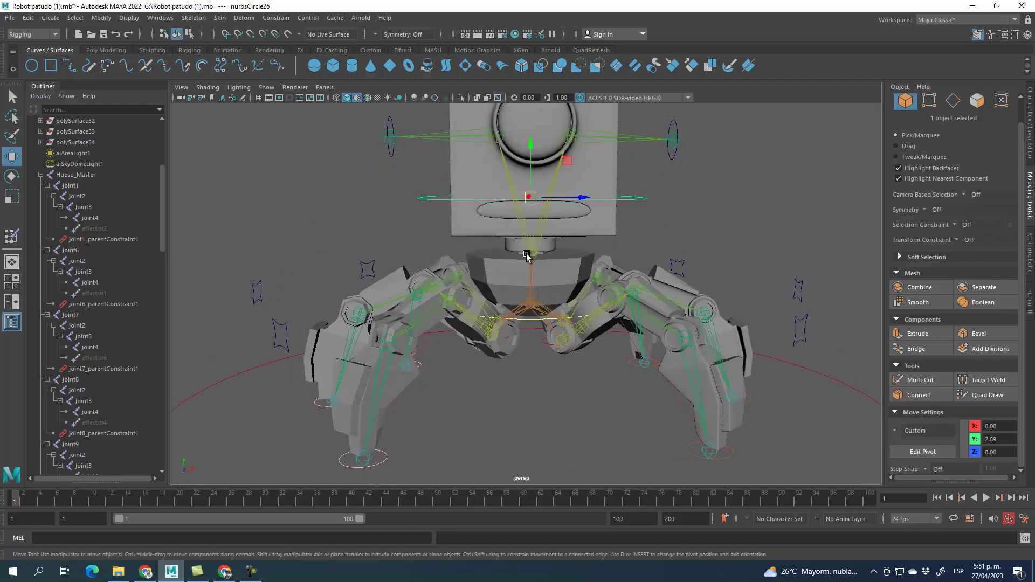
pyautogui.press('v')
pyautogui.moveTo(531, 197); pyautogui.dragTo(613, 259)
pyautogui.keyDown('alt'); pyautogui.moveTo(689, 208); pyautogui.dragTo(729, 216); pyautogui.keyUp('alt')
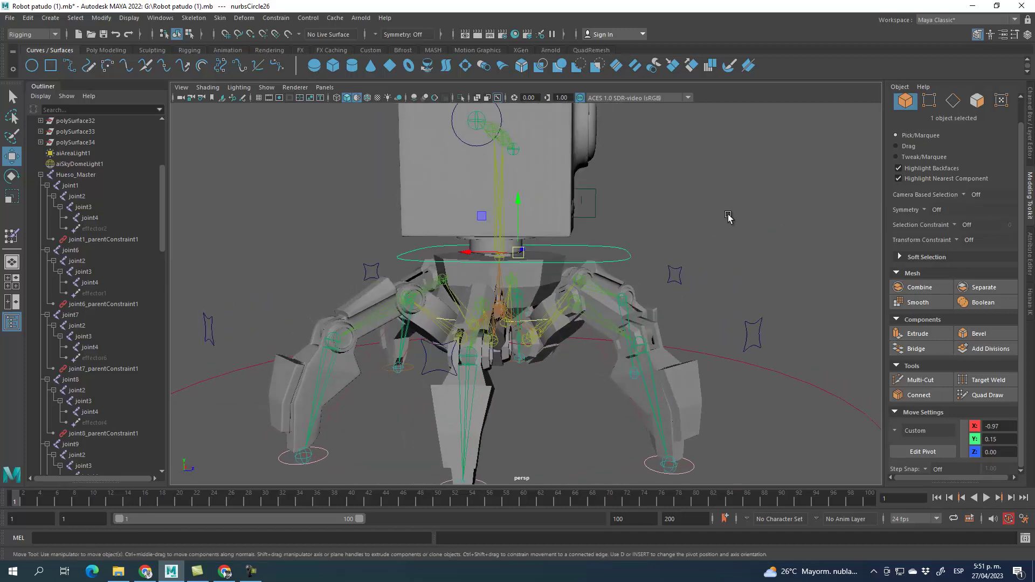
pyautogui.scroll(5, 461, 264)
pyautogui.keyDown('alt'); pyautogui.moveTo(461, 266); pyautogui.dragTo(554, 242); pyautogui.keyUp('alt')
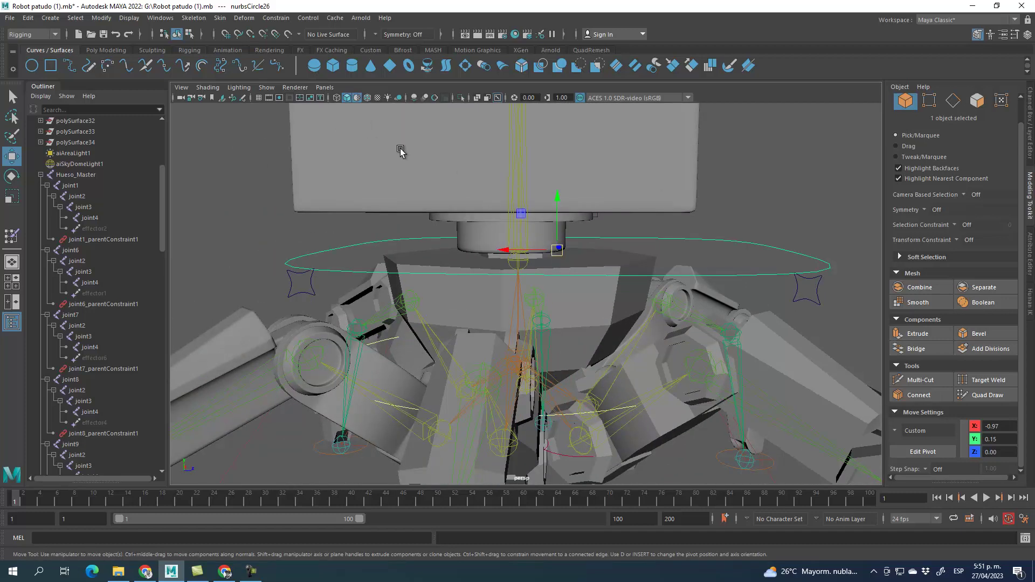
# Step: Hide polygons in the perspective view, snap the rounded square curve onto the neck joint, and deselect it
pyautogui.click(267, 87)
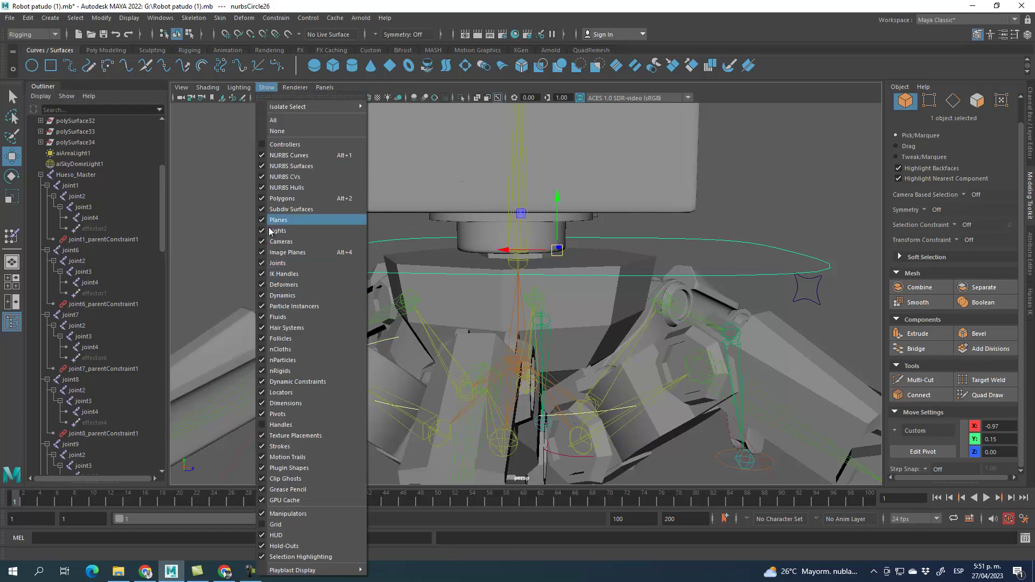
pyautogui.click(273, 198)
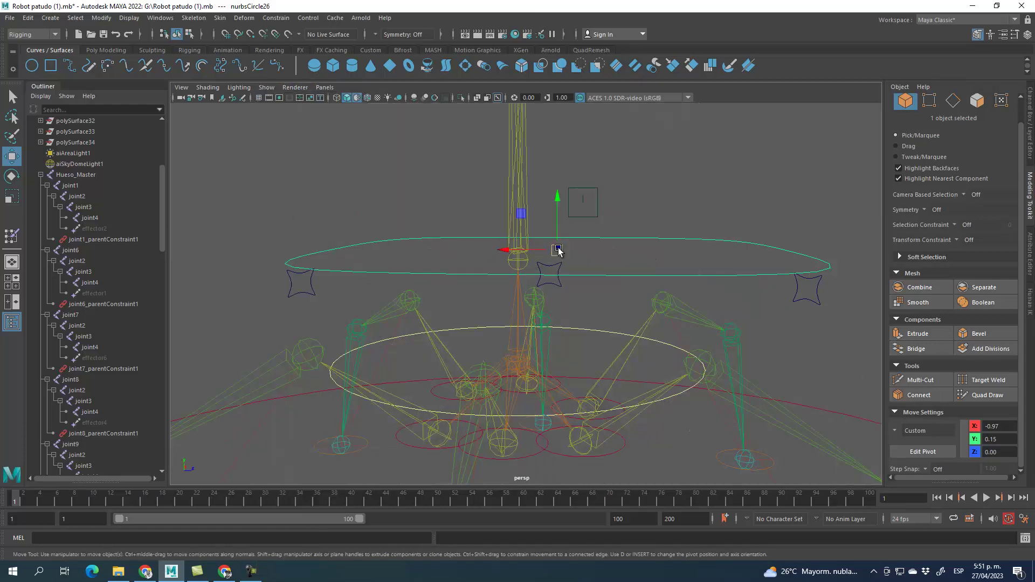
pyautogui.moveTo(559, 250); pyautogui.dragTo(510, 259)
pyautogui.keyDown('alt'); pyautogui.moveTo(759, 169); pyautogui.dragTo(648, 162); pyautogui.keyUp('alt')
pyautogui.scroll(-5, 612, 199)
pyautogui.scroll(2, 604, 216)
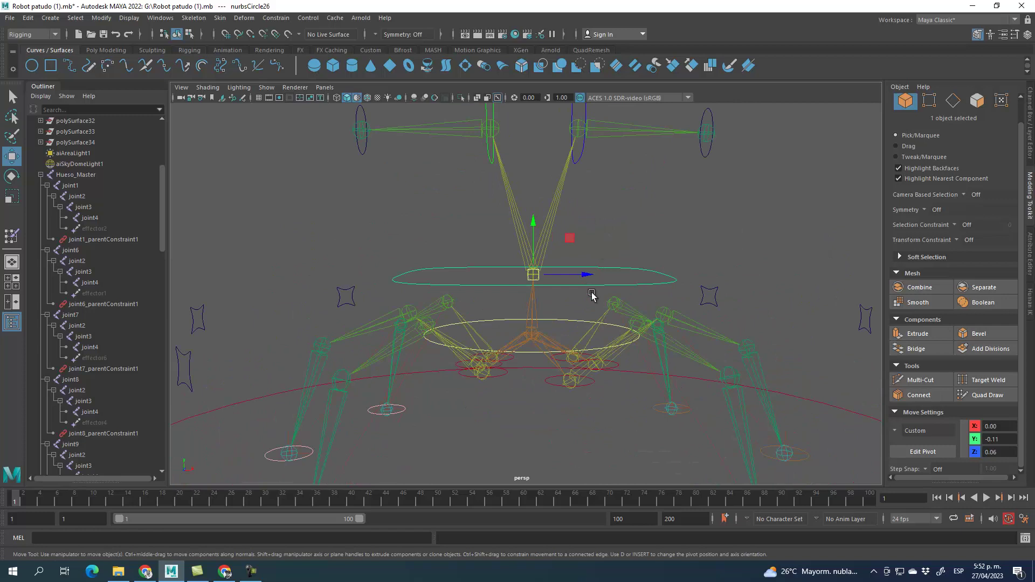
pyautogui.scroll(3, 620, 270)
pyautogui.keyDown('alt'); pyautogui.moveTo(611, 202); pyautogui.dragTo(546, 269); pyautogui.keyUp('alt')
pyautogui.click(653, 215)
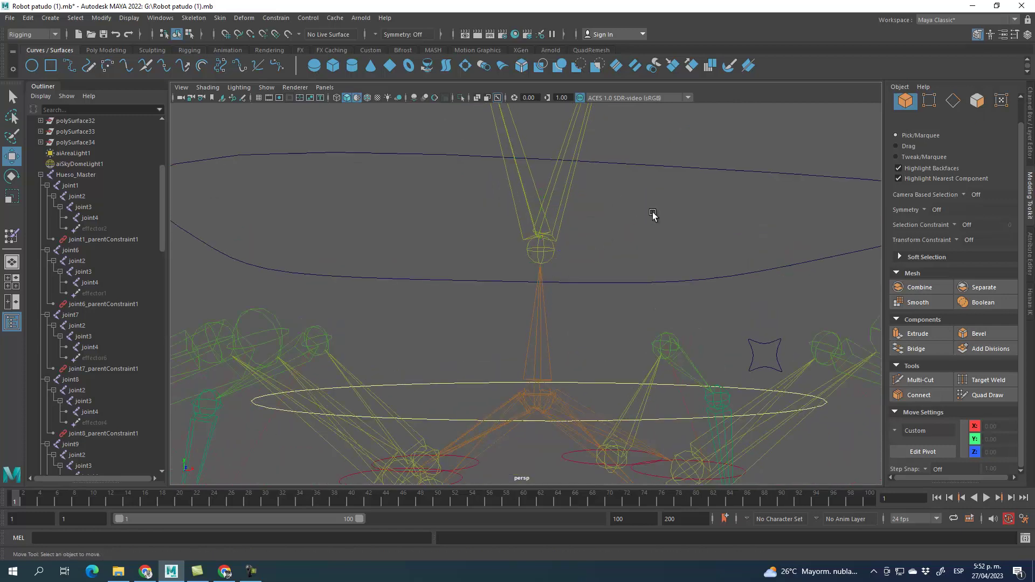
# Step: Parent-constrain the neck joint to the rounded square curve, then deselect everything
pyautogui.click(571, 278)
pyautogui.keyDown('shift'); pyautogui.moveTo(545, 258); pyautogui.dragTo(565, 266); pyautogui.keyUp('shift')
pyautogui.hotkey('ctrl', 'z')
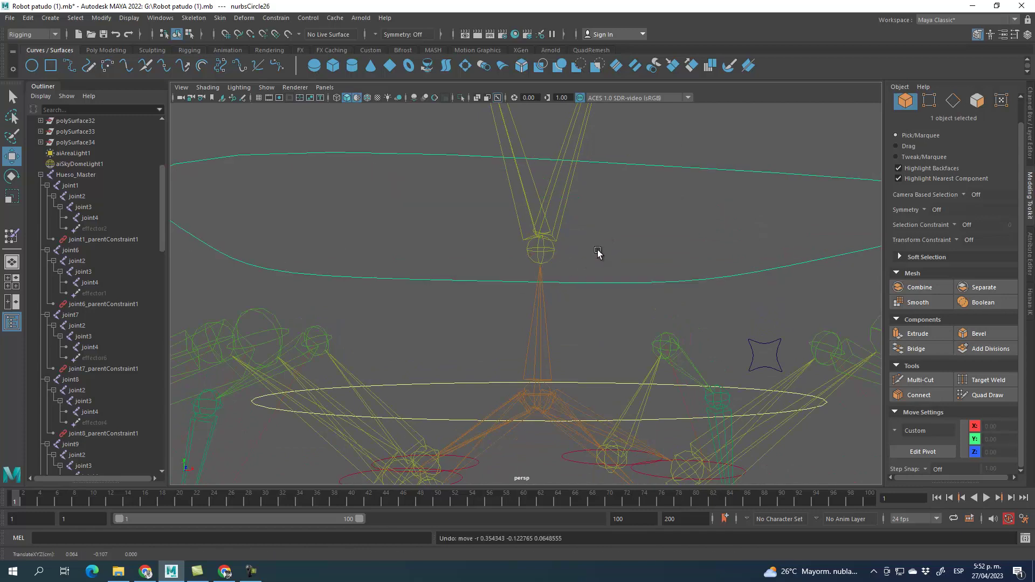
pyautogui.keyDown('shift'); pyautogui.click(540, 252); pyautogui.keyUp('shift')
pyautogui.scroll(-5, 637, 249)
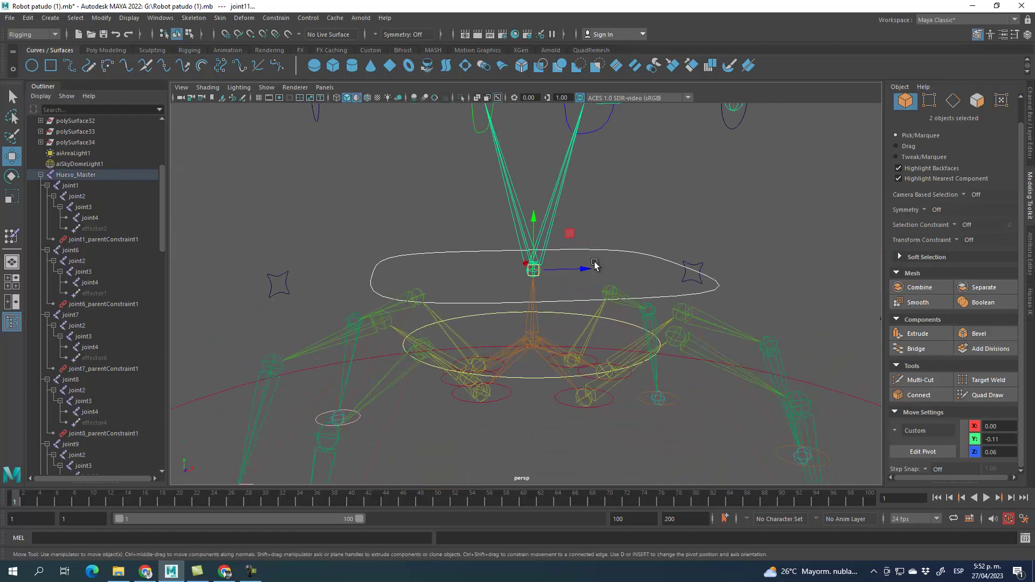
pyautogui.click(281, 18)
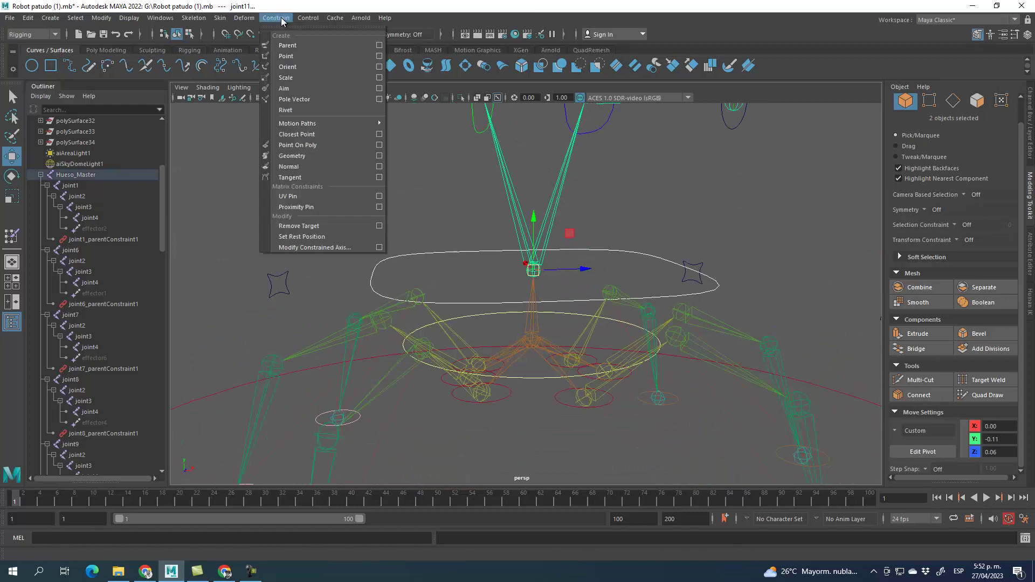
pyautogui.click(319, 46)
pyautogui.click(542, 314)
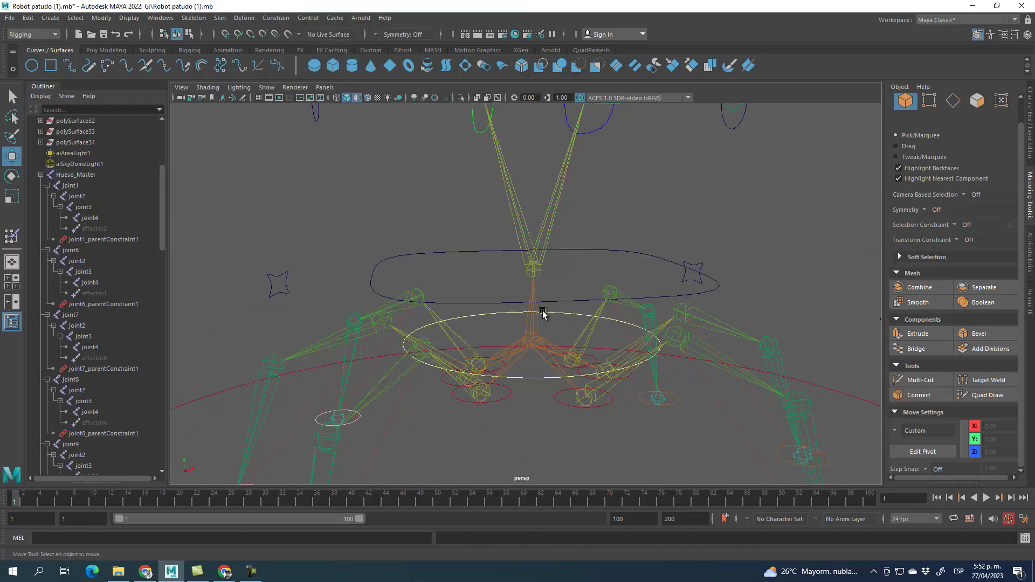
# Step: Test the neck constraint by rotating the rounded square curve around Y, and undo the rotation
pyautogui.click(558, 301)
pyautogui.press('e')
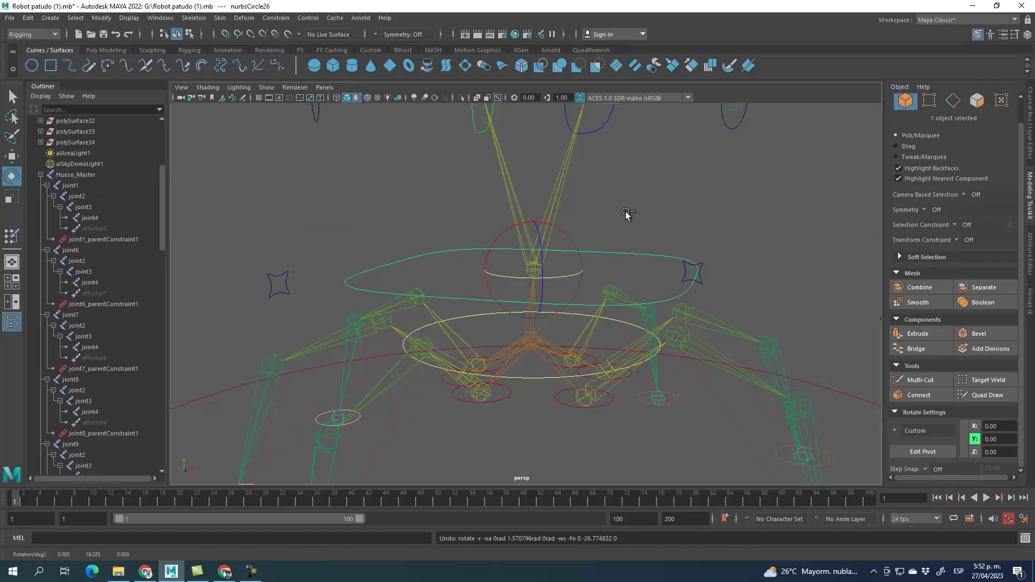
pyautogui.click(656, 193)
pyautogui.keyDown('alt'); pyautogui.moveTo(657, 193); pyautogui.dragTo(598, 221); pyautogui.keyUp('alt')
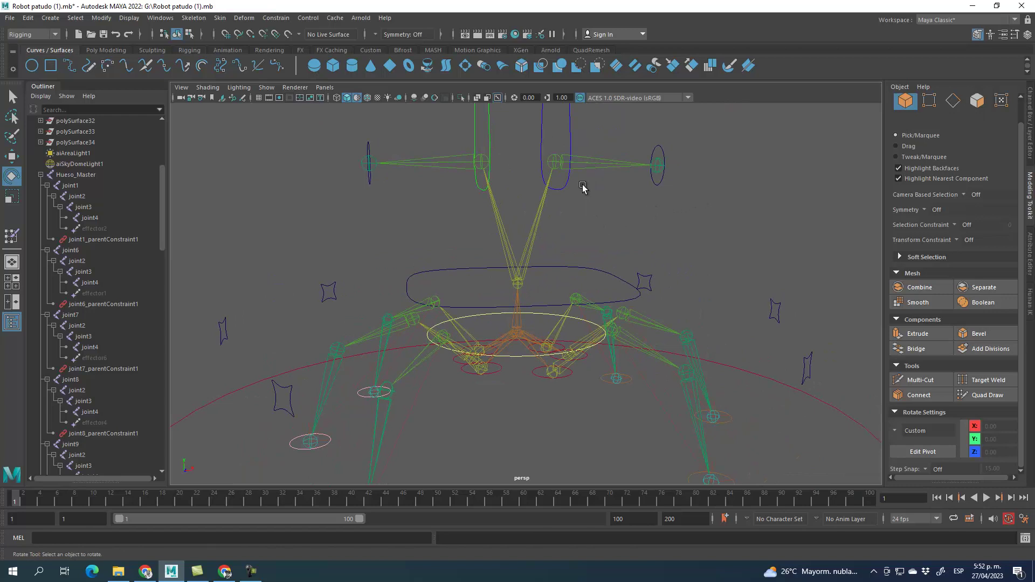
# Step: Parent each of the two side shell control curves under the rounded square neck curve
pyautogui.click(563, 186)
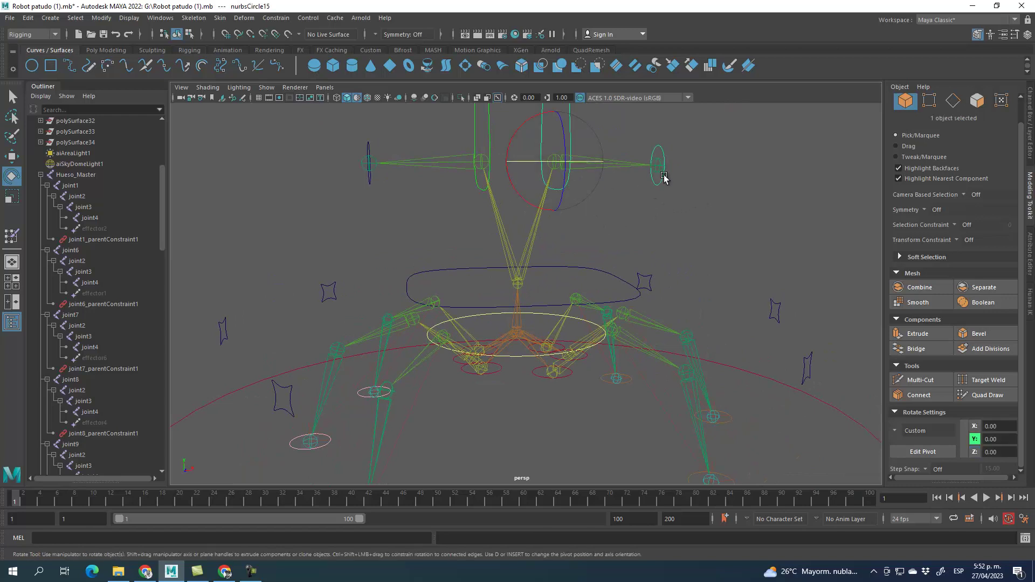
pyautogui.press('w')
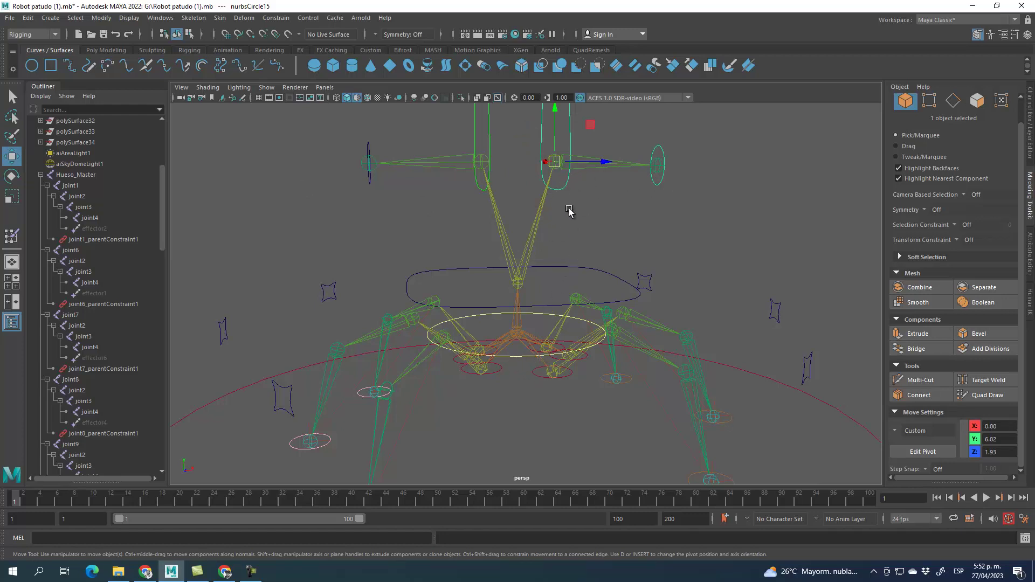
pyautogui.keyDown('shift'); pyautogui.click(576, 276); pyautogui.keyUp('shift')
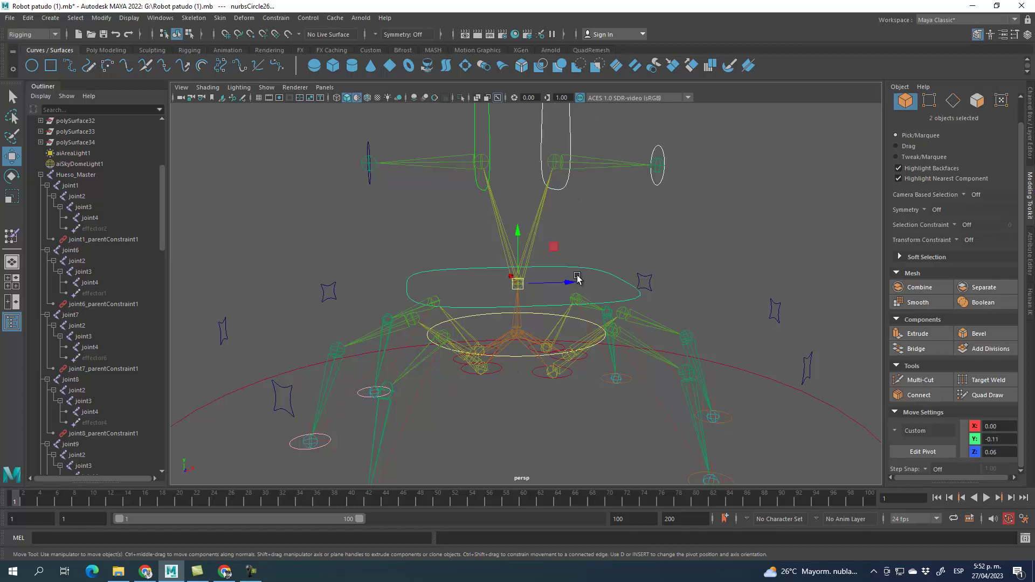
pyautogui.click(635, 217)
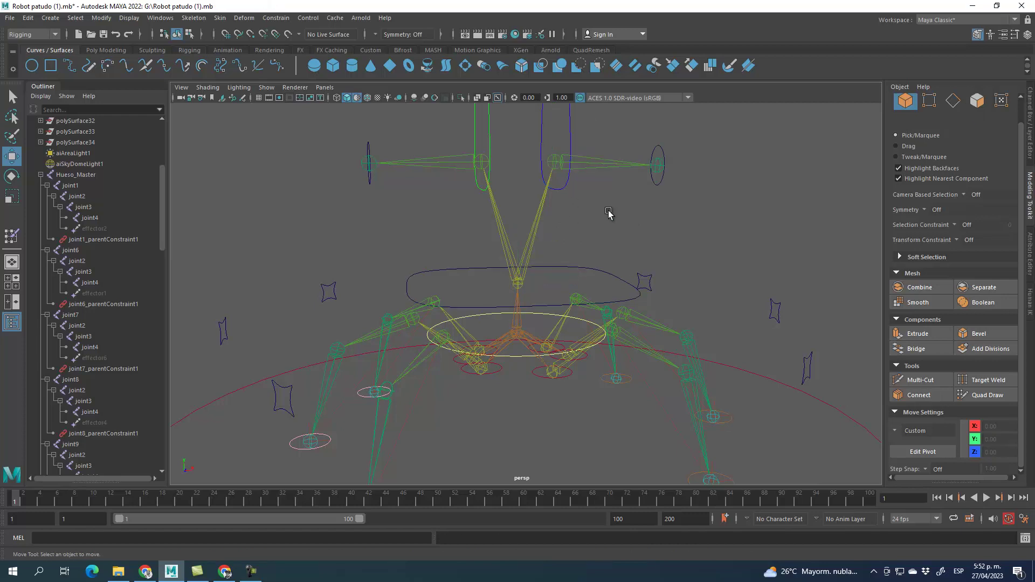
pyautogui.click(484, 124)
pyautogui.keyDown('shift'); pyautogui.moveTo(474, 274); pyautogui.dragTo(475, 275); pyautogui.keyUp('shift')
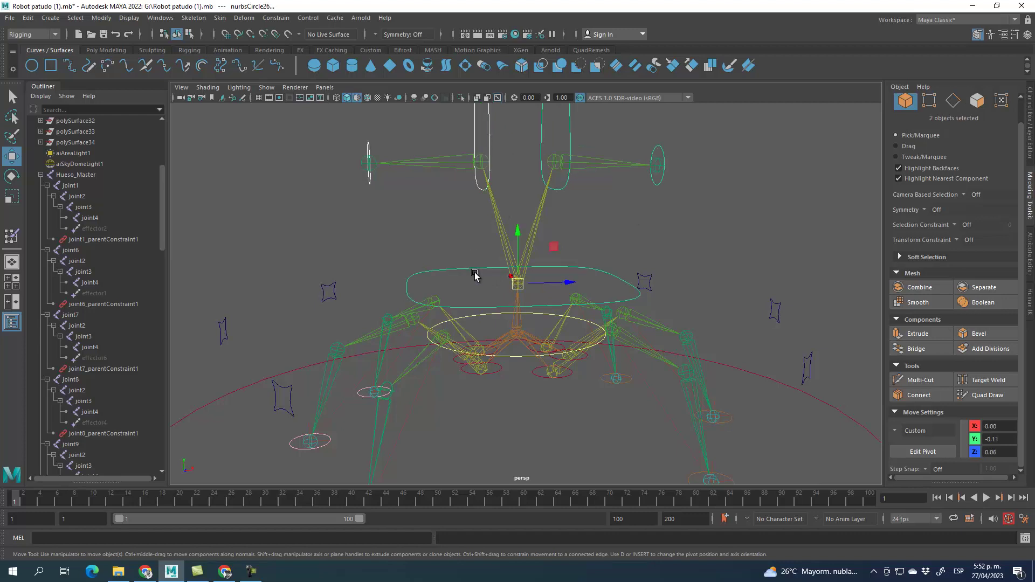
pyautogui.click(565, 270)
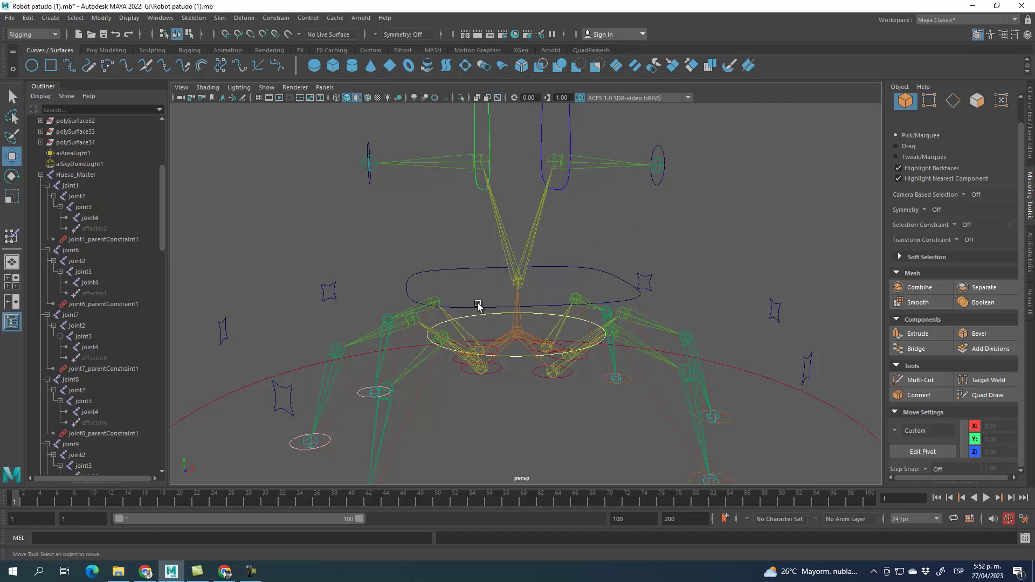
# Step: Test-rotate the rounded square curve with its parented side controls, restore its orientation and deselect it
pyautogui.click(474, 275)
pyautogui.click(11, 197)
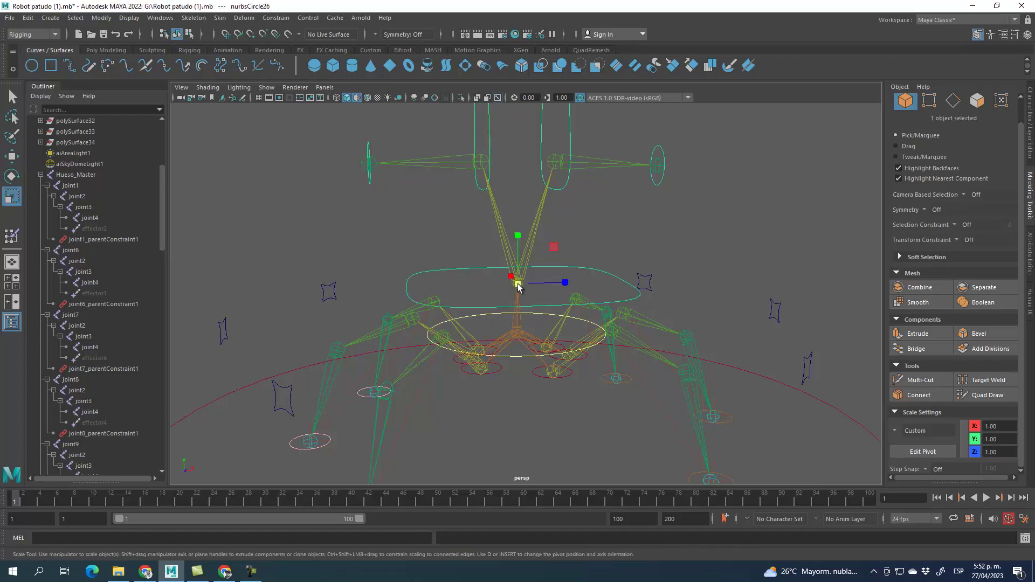
pyautogui.click(11, 177)
pyautogui.moveTo(520, 293); pyautogui.dragTo(581, 277)
pyautogui.click(581, 278)
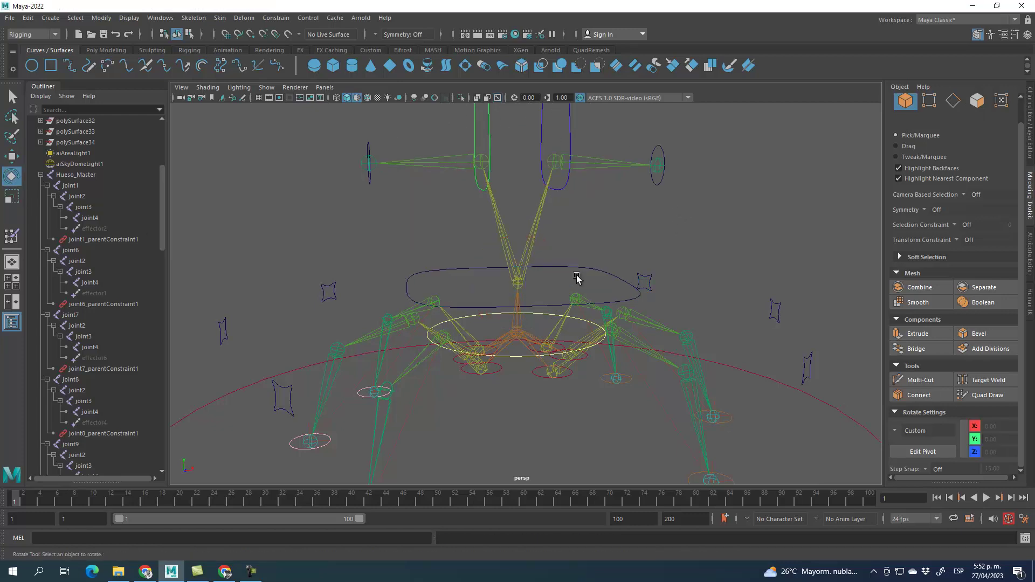
# Step: Parent the rounded square neck curve under the body's circular control curve
pyautogui.click(465, 277)
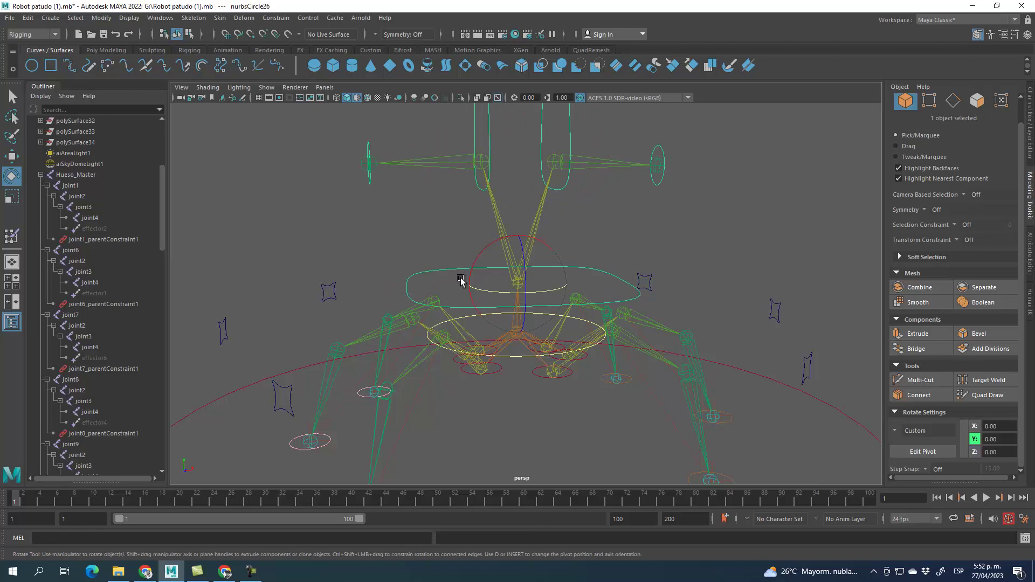
pyautogui.keyDown('shift'); pyautogui.click(515, 355); pyautogui.keyUp('shift')
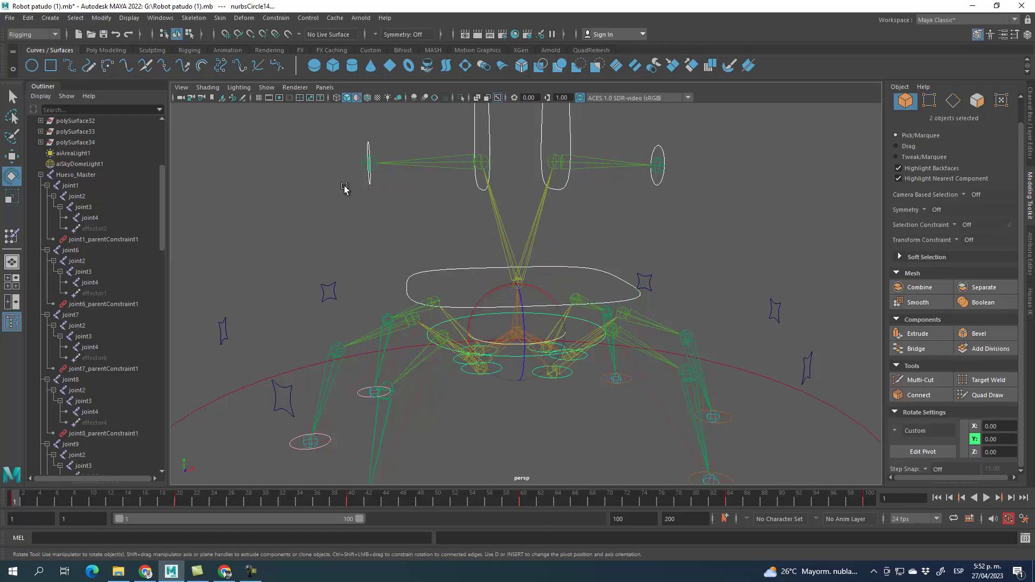
pyautogui.click(650, 239)
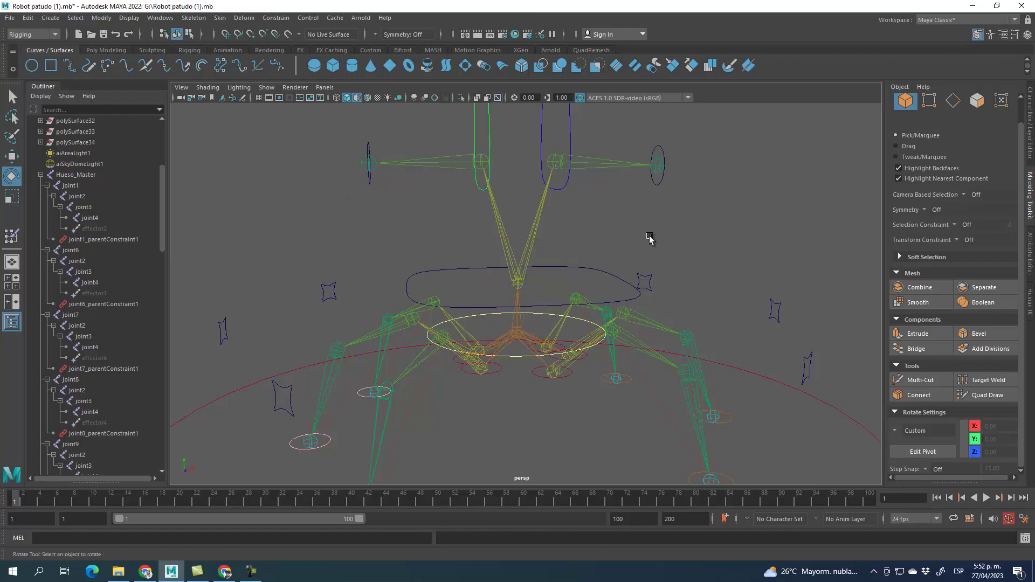
# Step: Test the control hierarchy by rotating the body's circular curve around Y, restore it and clear the selection
pyautogui.click(523, 360)
pyautogui.moveTo(506, 347); pyautogui.dragTo(518, 348)
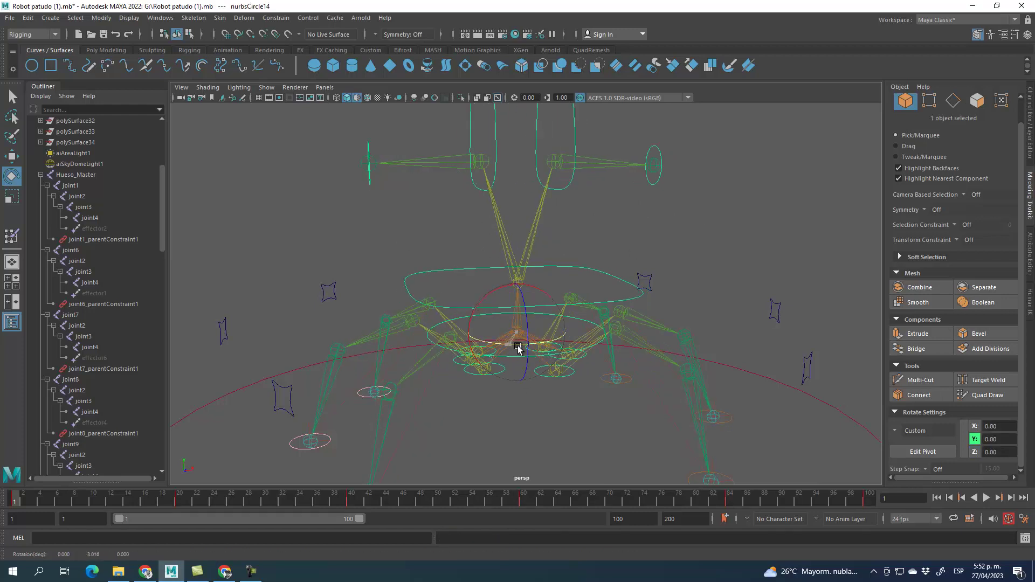
pyautogui.click(441, 247)
pyautogui.click(500, 319)
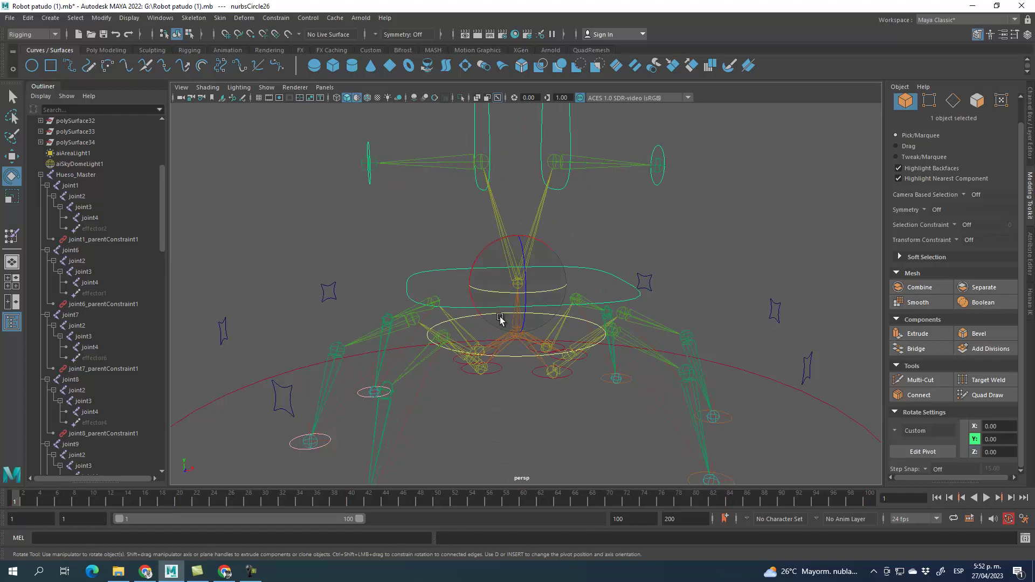
pyautogui.click(305, 127)
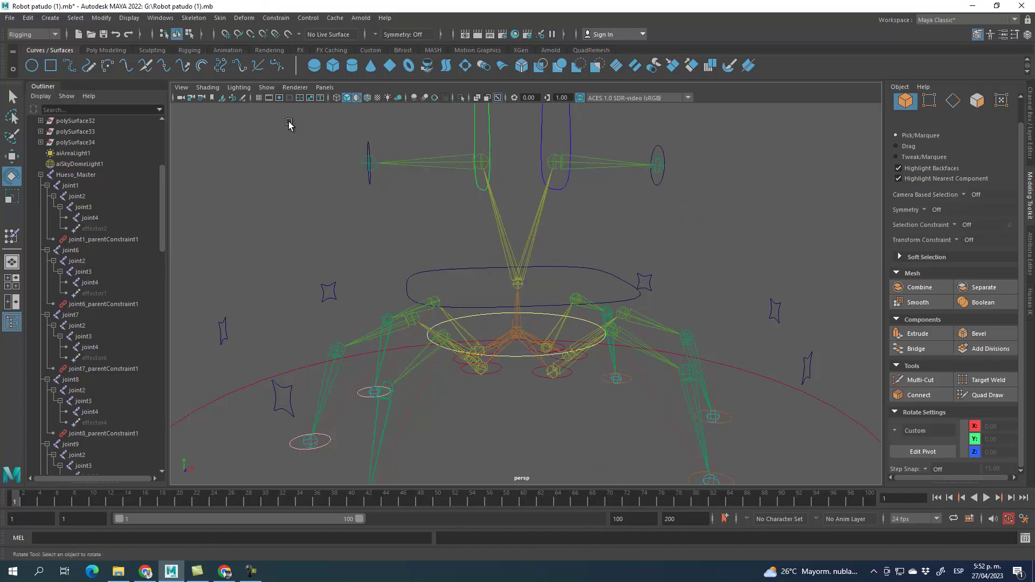
# Step: Show polygons in the perspective view again, and test-rotate the rounded square neck curve before undoing the rotation
pyautogui.click(266, 86)
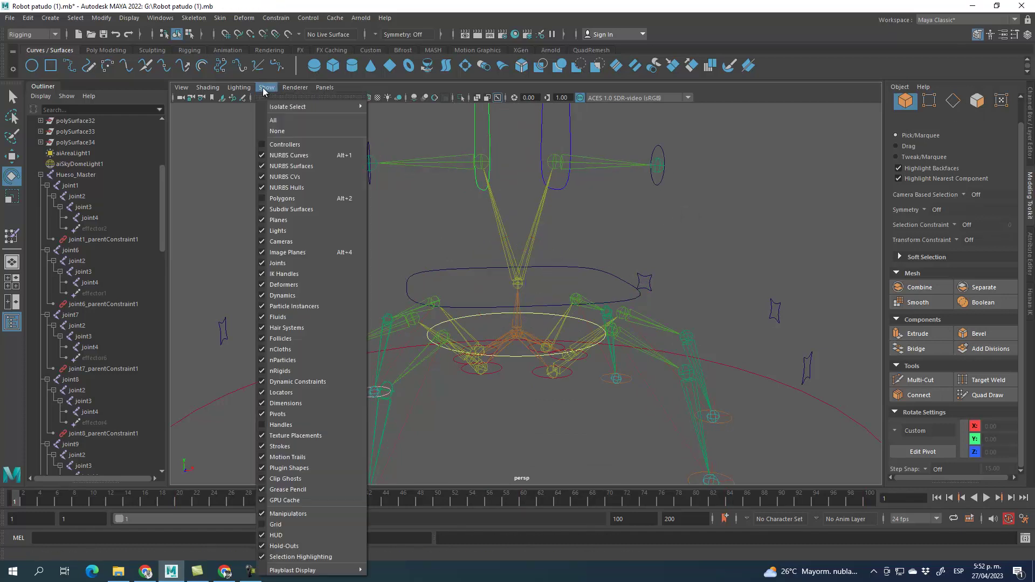
pyautogui.click(276, 201)
pyautogui.click(477, 311)
pyautogui.moveTo(477, 294); pyautogui.dragTo(631, 261)
pyautogui.hotkey('ctrl', 'z')
pyautogui.click(719, 195)
# Step: Bind the cube-shaped head mesh to the neck joint with Bind Skin
pyautogui.keyDown('alt'); pyautogui.moveTo(540, 269); pyautogui.dragTo(516, 269); pyautogui.keyUp('alt')
pyautogui.scroll(2, 516, 269)
pyautogui.keyDown('alt'); pyautogui.moveTo(535, 300); pyautogui.dragTo(528, 355, button='middle'); pyautogui.keyUp('alt')
pyautogui.click(596, 264)
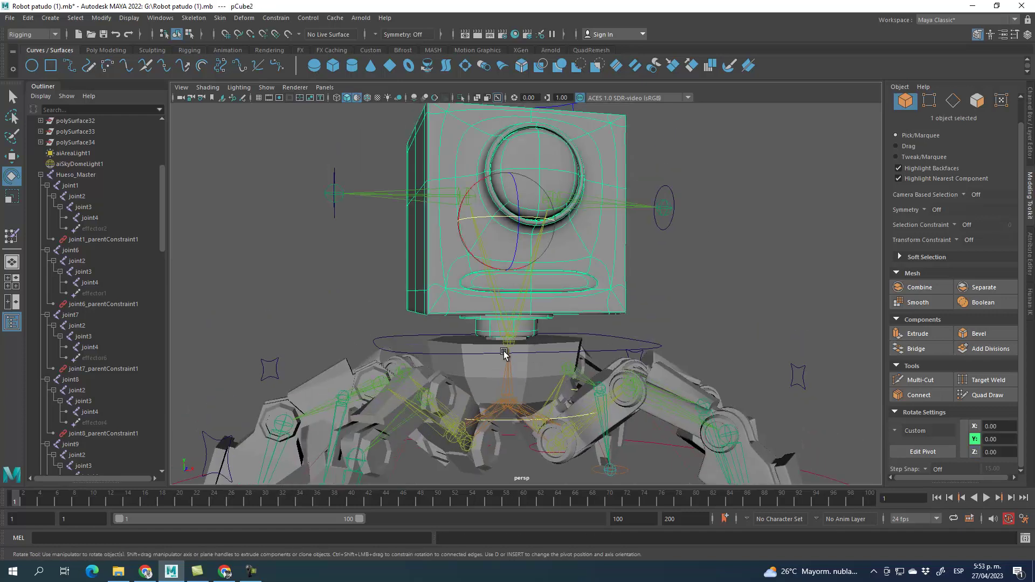
pyautogui.click(725, 275)
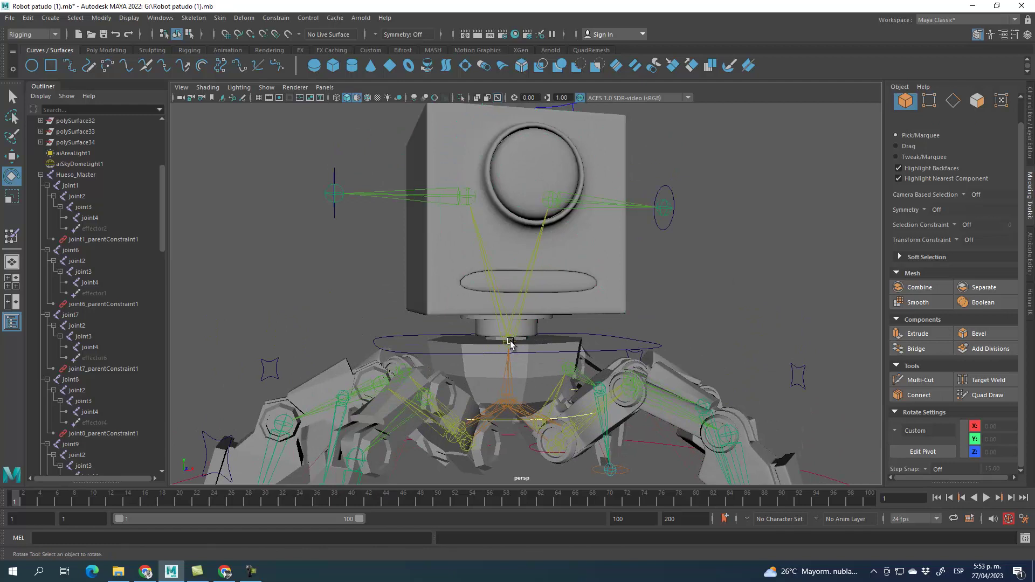
pyautogui.click(510, 344)
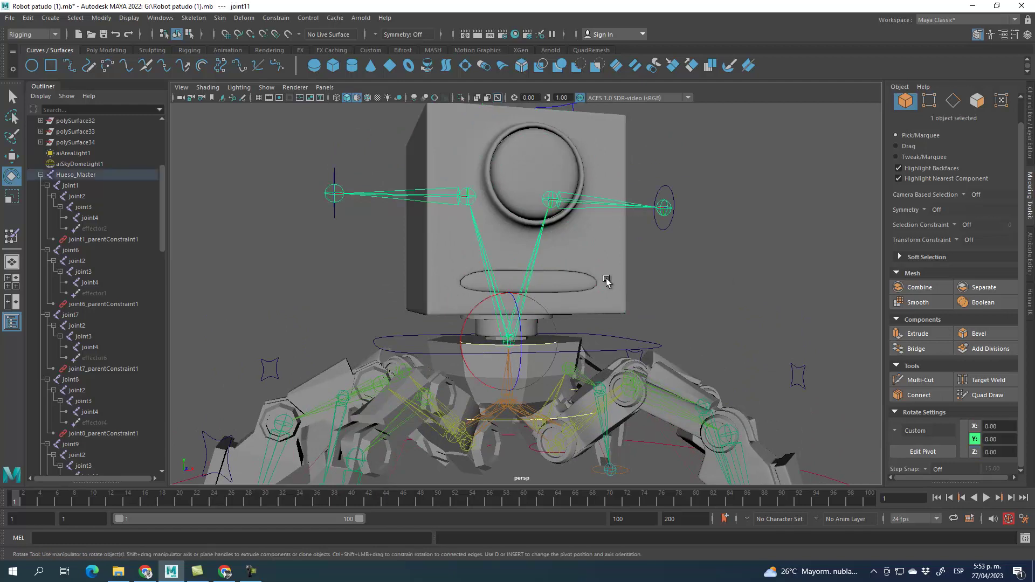
pyautogui.keyDown('shift'); pyautogui.click(594, 247); pyautogui.keyUp('shift')
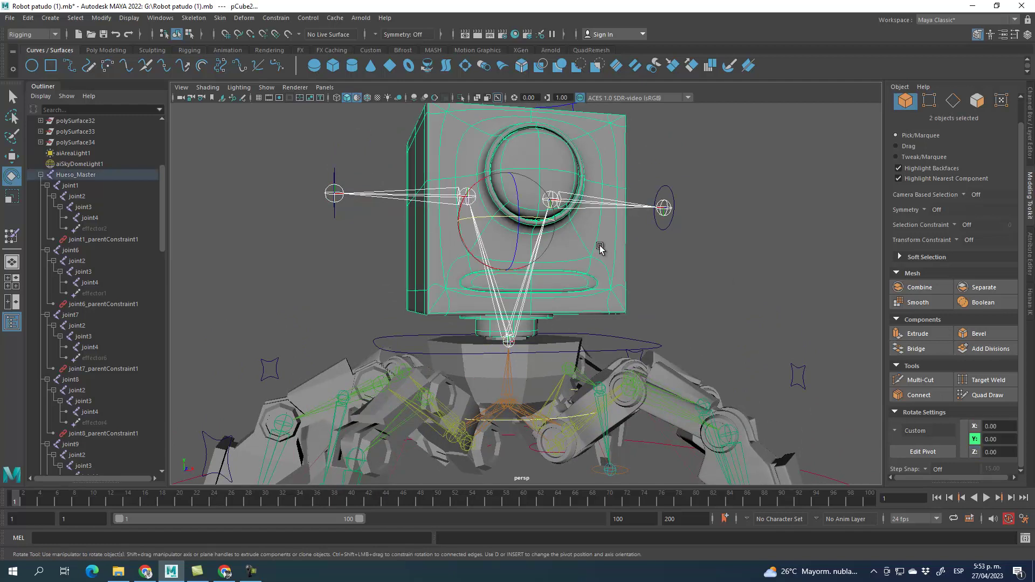
pyautogui.click(220, 17)
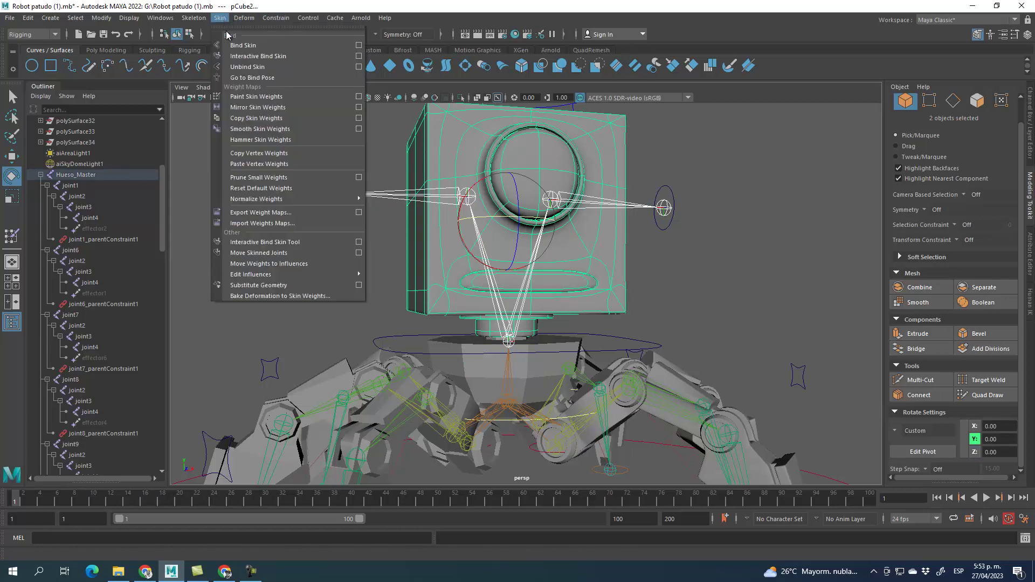
pyautogui.click(256, 47)
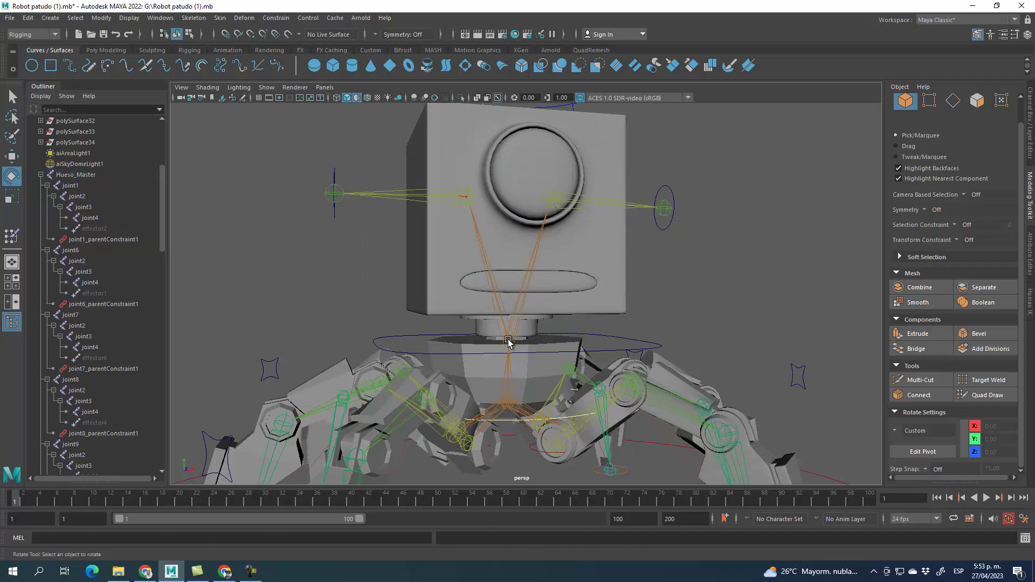
# Step: Test the head binding by rotating the neck curve around Y, undo the rotations and deselect it
pyautogui.click(402, 338)
pyautogui.moveTo(538, 343); pyautogui.dragTo(518, 363)
pyautogui.hotkey('ctrl', 'z')
pyautogui.scroll(-5, 685, 288)
pyautogui.hotkey('ctrl', 'z')
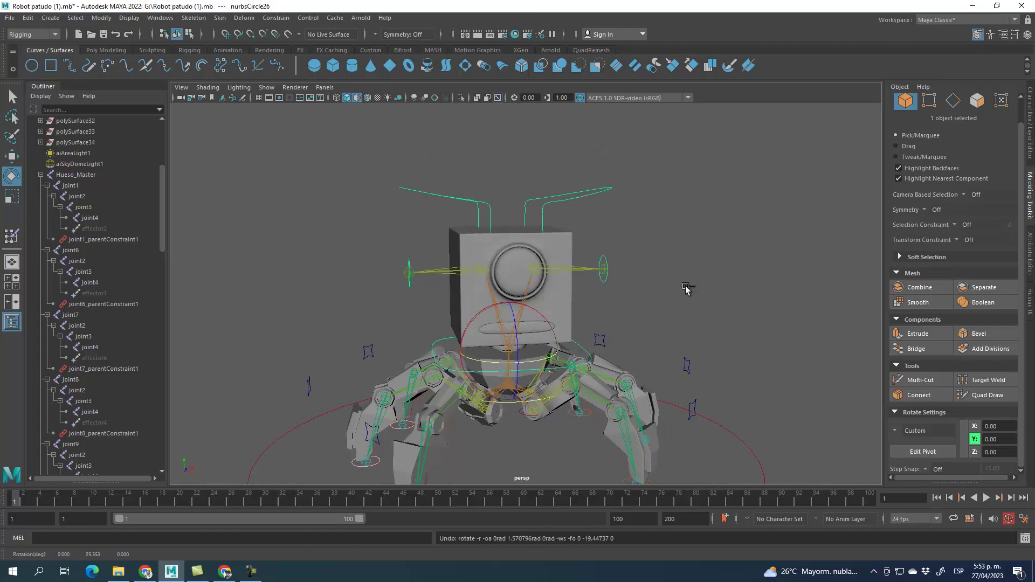
pyautogui.click(684, 295)
# Step: Show all hidden objects in the scene
pyautogui.keyDown('alt'); pyautogui.moveTo(684, 297); pyautogui.dragTo(658, 268, button='middle'); pyautogui.keyUp('alt')
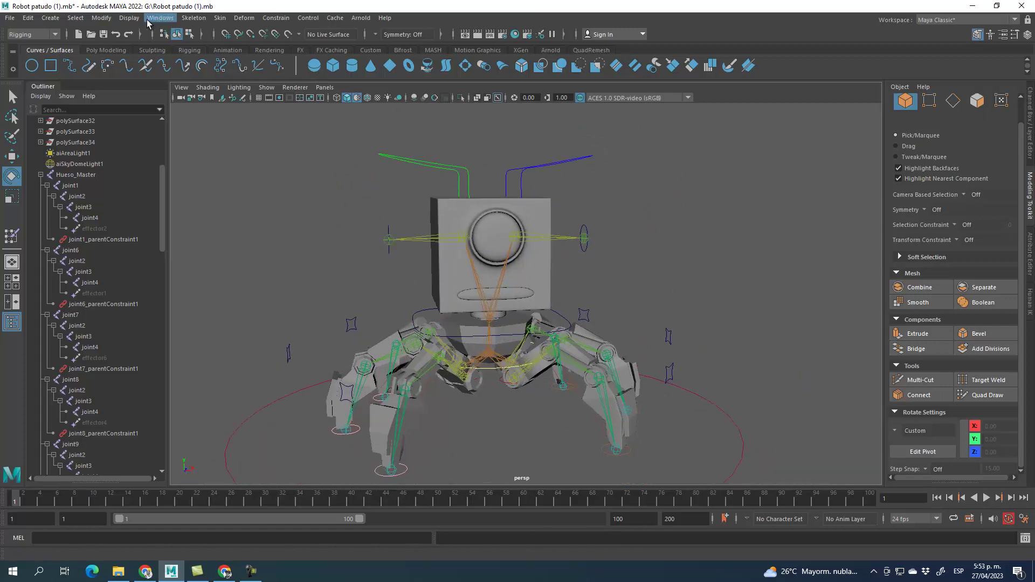
pyautogui.click(130, 18)
pyautogui.moveTo(211, 86)
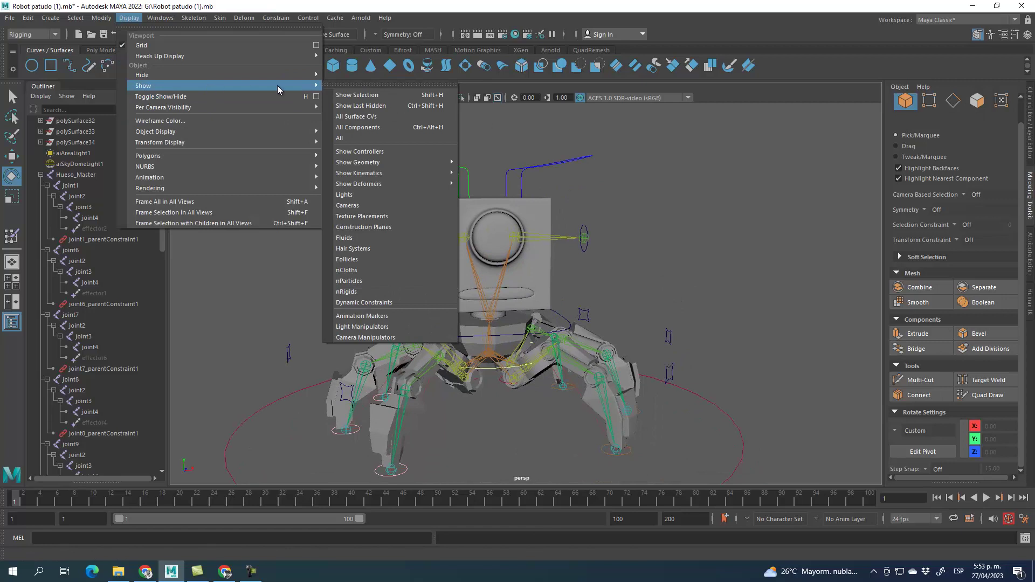
pyautogui.click(372, 141)
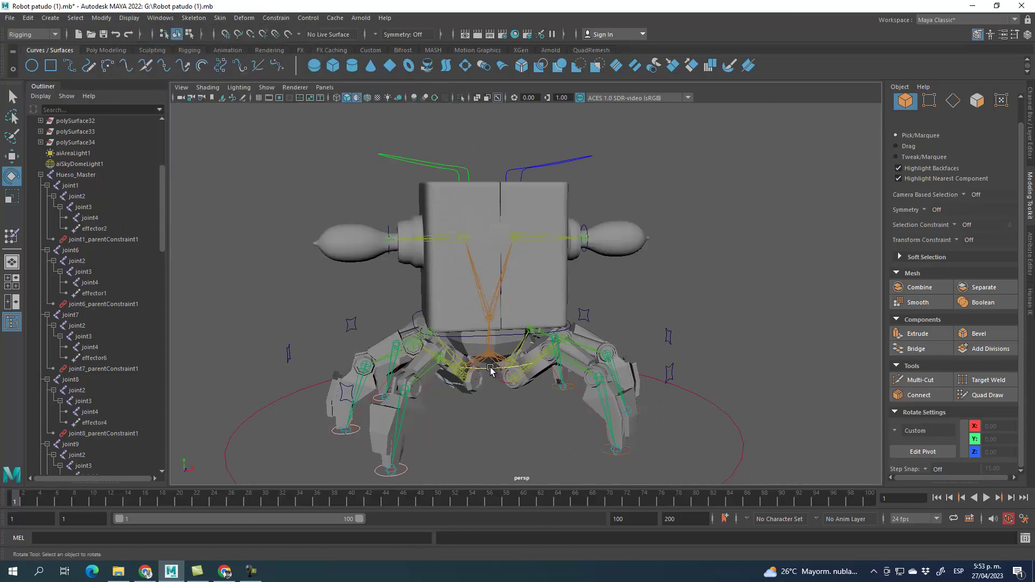
# Step: Rotate the neck curve both ways to test it with the side shells shown, and undo the rotation
pyautogui.click(415, 317)
pyautogui.moveTo(472, 328)
pyautogui.mouseDown()
pyautogui.moveTo(487, 330)
pyautogui.moveTo(459, 327)
pyautogui.mouseUp()
pyautogui.moveTo(476, 327); pyautogui.dragTo(523, 326)
pyautogui.hotkey('ctrl', 'z')
pyautogui.click(644, 261)
# Step: Move the two side shell control curves outward along Z so the shells open on both sides of the head
pyautogui.click(596, 160)
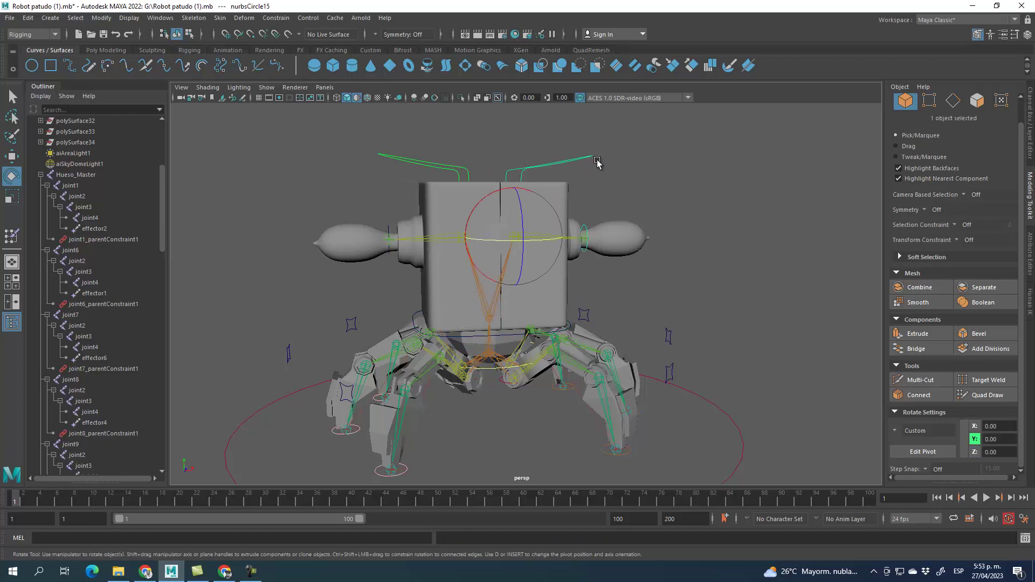
pyautogui.click(9, 158)
pyautogui.moveTo(701, 189)
pyautogui.keyDown('alt'); pyautogui.mouseDown()
pyautogui.moveTo(669, 215)
pyautogui.moveTo(659, 207)
pyautogui.moveTo(690, 195)
pyautogui.mouseUp(); pyautogui.keyUp('alt')
pyautogui.moveTo(566, 235); pyautogui.dragTo(596, 238)
pyautogui.click(381, 157)
pyautogui.moveTo(485, 248); pyautogui.dragTo(455, 237)
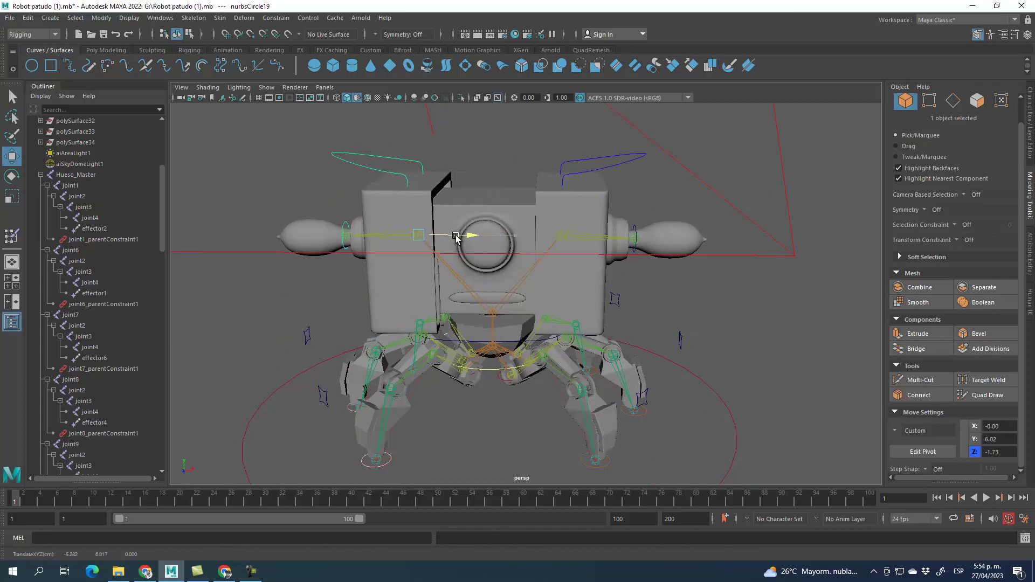
# Step: Test-rotate the neck curve around Y with the side shells open, undo the rotation and deselect it
pyautogui.click(474, 343)
pyautogui.click(11, 175)
pyautogui.moveTo(524, 330); pyautogui.dragTo(493, 327)
pyautogui.hotkey('ctrl', 'z')
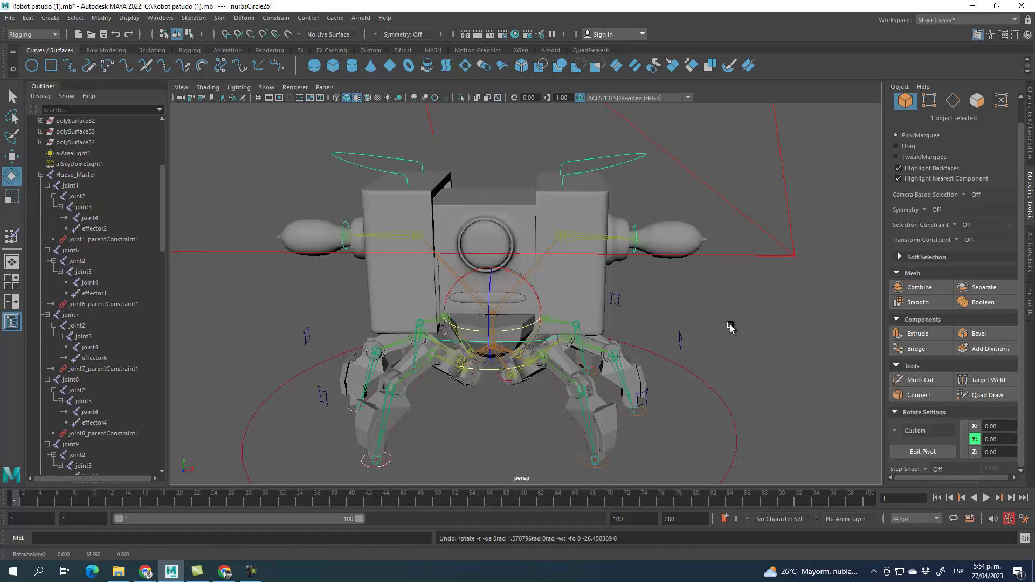
pyautogui.click(751, 351)
pyautogui.moveTo(759, 348)
pyautogui.keyDown('alt'); pyautogui.mouseDown()
pyautogui.moveTo(779, 340)
pyautogui.moveTo(770, 335)
pyautogui.moveTo(760, 349)
pyautogui.mouseUp(); pyautogui.keyUp('alt')
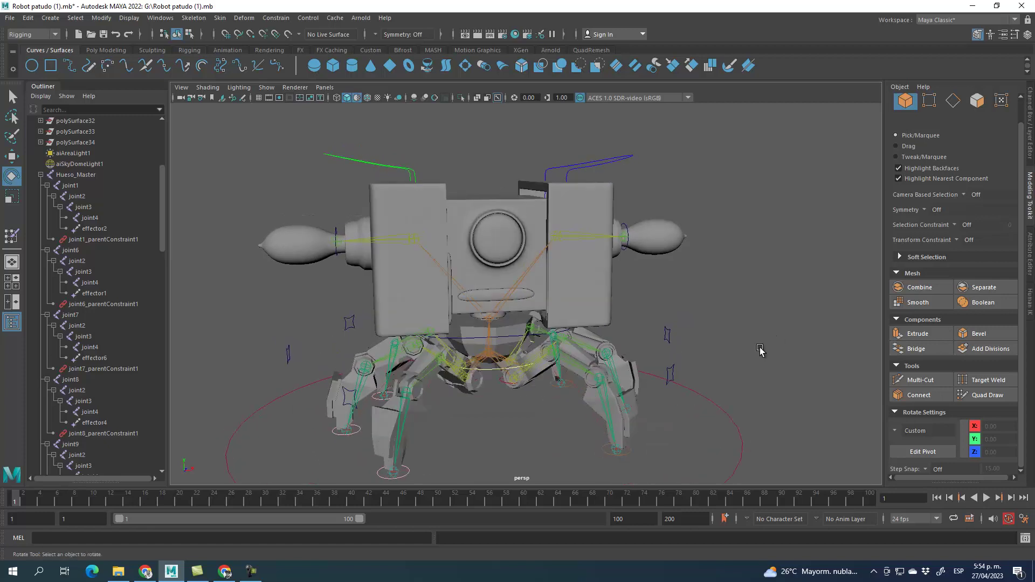
# Step: Play back the current animation and stop it to check the robot's movement
pyautogui.keyDown('alt'); pyautogui.moveTo(590, 233); pyautogui.dragTo(586, 222, button='middle'); pyautogui.keyUp('alt')
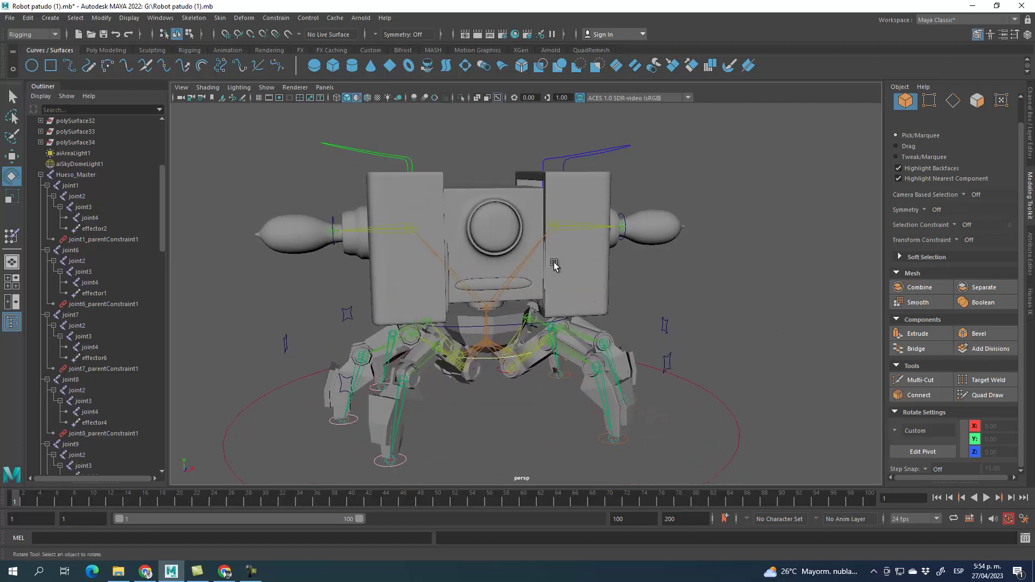
pyautogui.hotkey('alt', 'v')
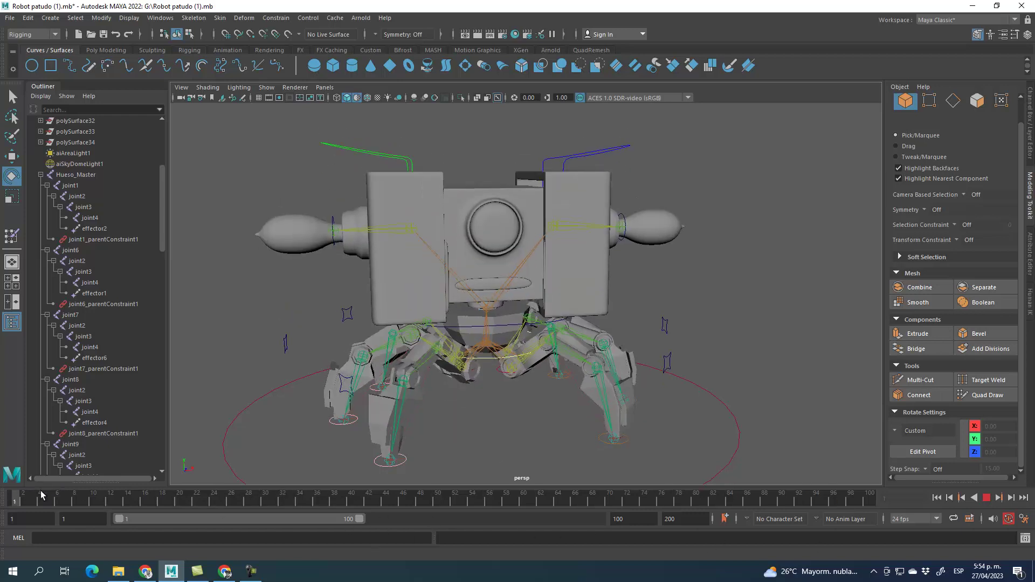
pyautogui.press('Escape')
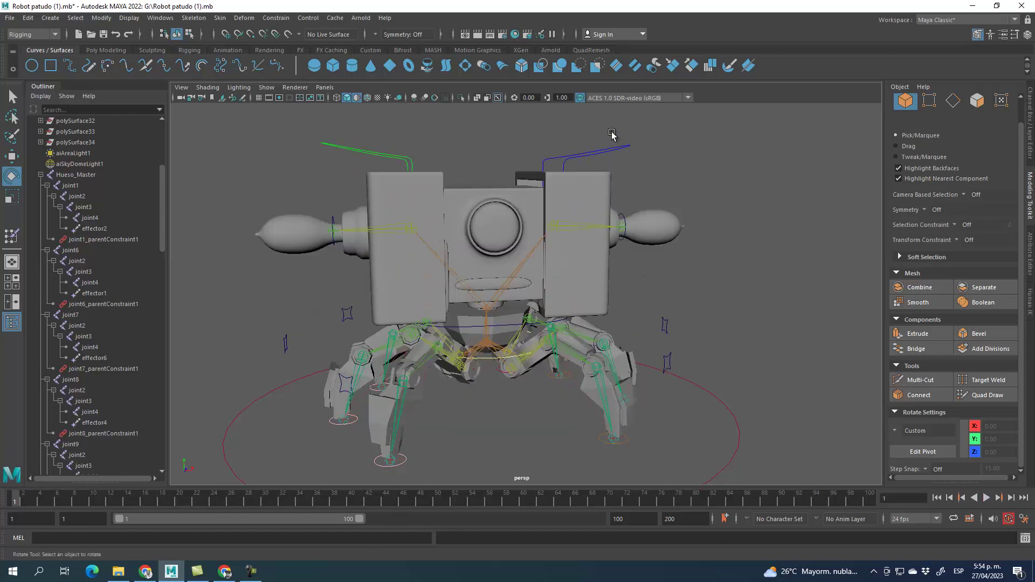
# Step: Undo the outward moves of both side shell control curves to close the shells around the head
pyautogui.hotkey('ctrl', 'z')
pyautogui.hotkey('ctrl', 'z')
pyautogui.hotkey('ctrl', 'z')
pyautogui.hotkey('ctrl', 'z')
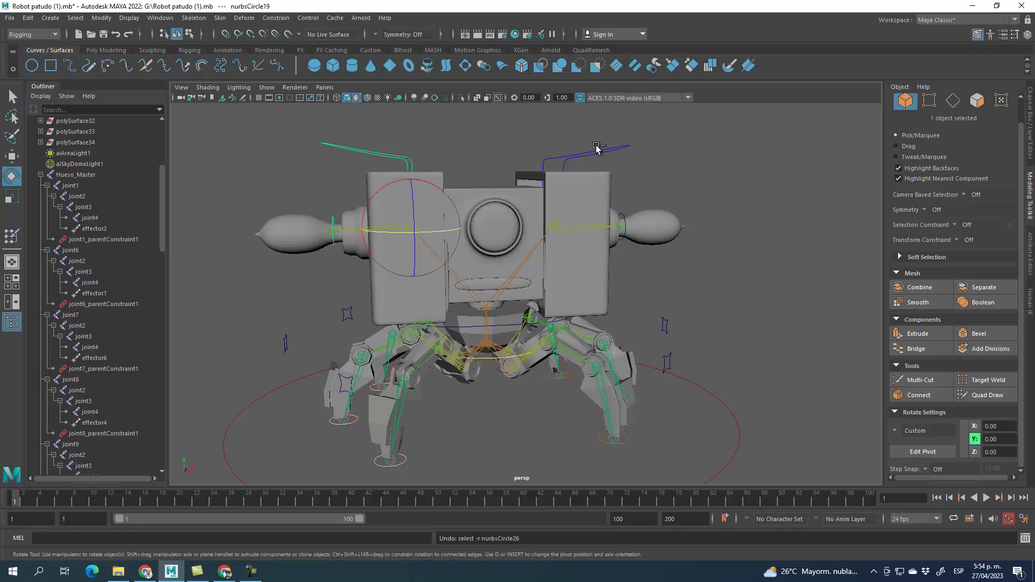
pyautogui.hotkey('ctrl', 'z')
pyautogui.hotkey('ctrl', 'z')
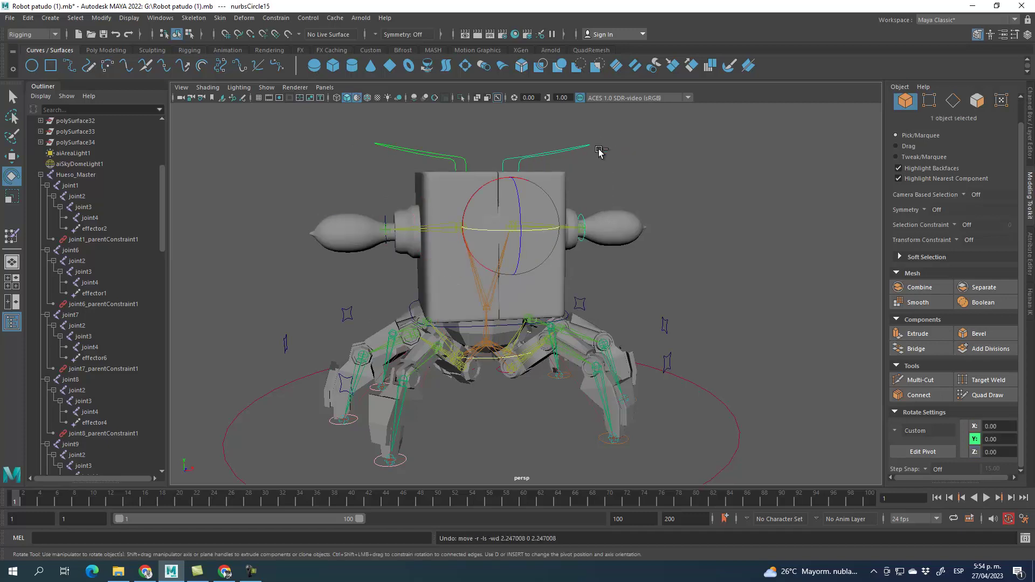
# Step: Examine one side shell mesh and its inner arm joint up close, and clear the selection
pyautogui.keyDown('alt'); pyautogui.moveTo(678, 171); pyautogui.dragTo(663, 171); pyautogui.keyUp('alt')
pyautogui.scroll(3, 668, 210)
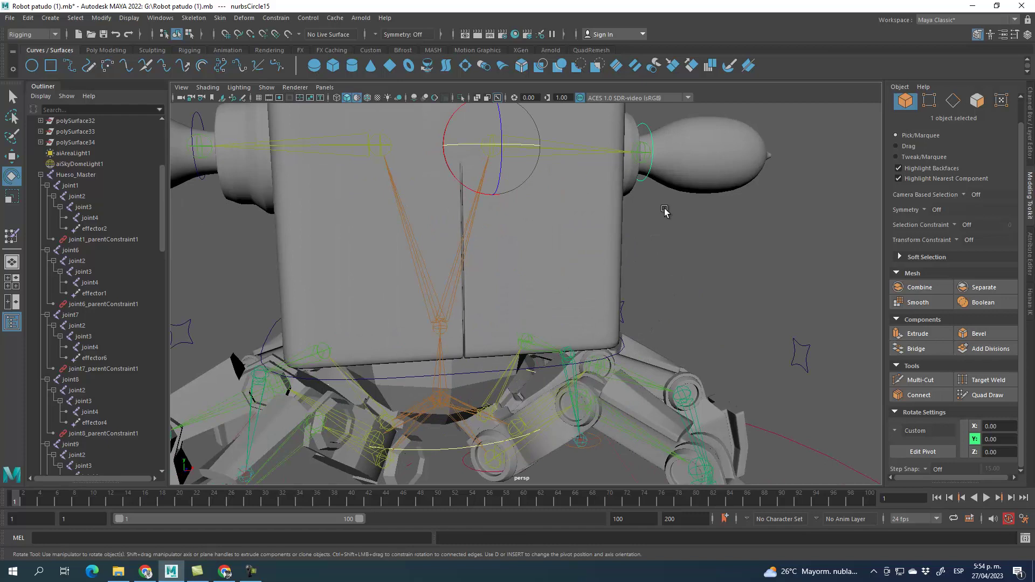
pyautogui.scroll(3, 563, 197)
pyautogui.click(564, 148)
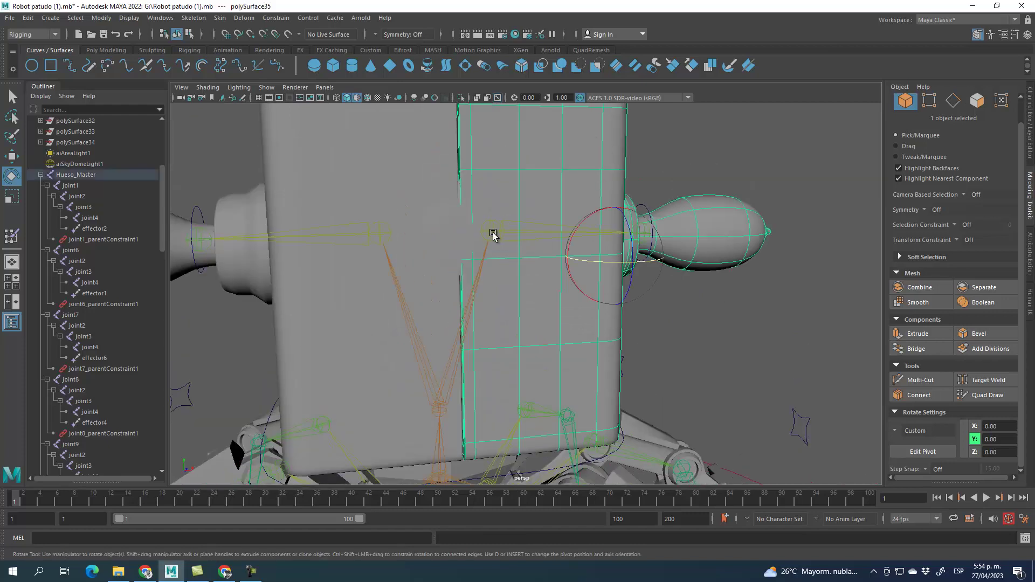
pyautogui.click(494, 231)
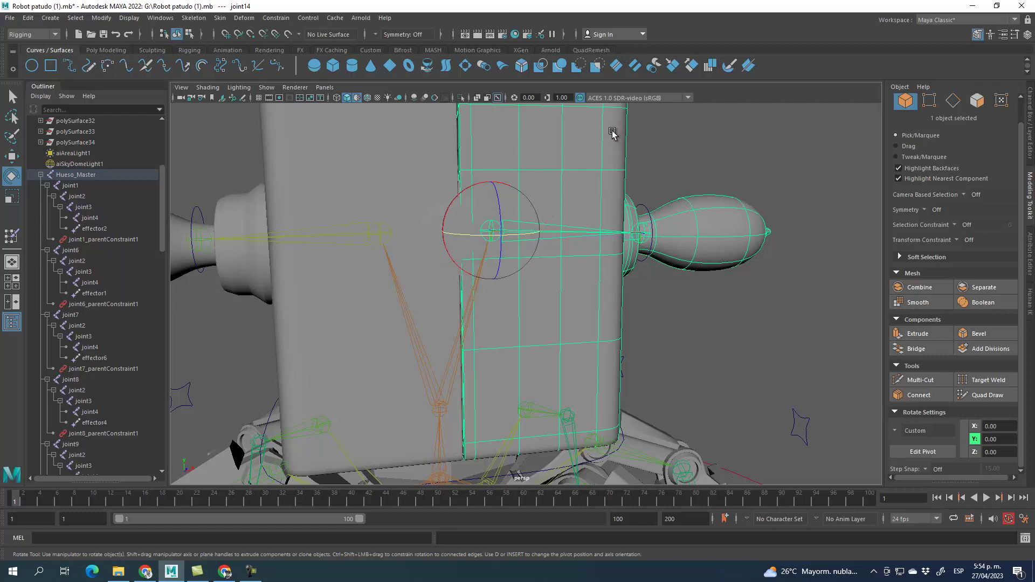
pyautogui.scroll(-5, 724, 284)
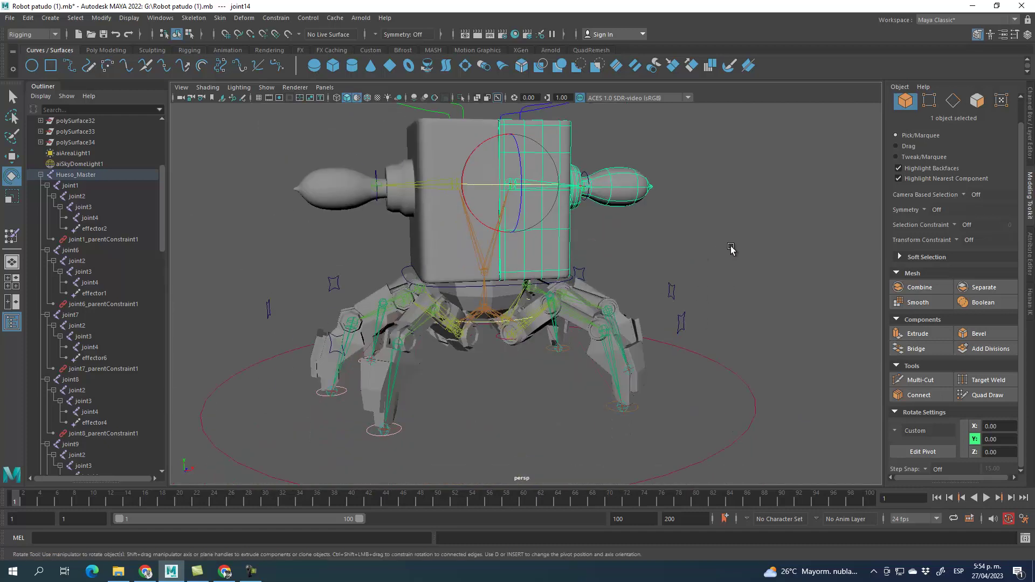
pyautogui.keyDown('alt'); pyautogui.moveTo(761, 293); pyautogui.dragTo(747, 291); pyautogui.keyUp('alt')
pyautogui.click(748, 240)
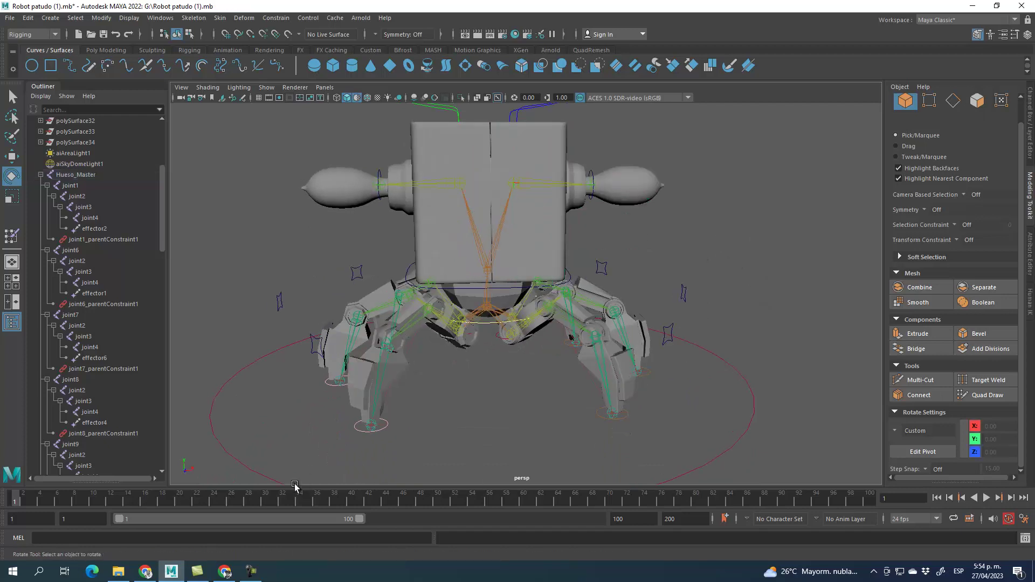
# Step: Select both side shell control curves and set a key on them at frame 1 with the shells closed
pyautogui.keyDown('alt'); pyautogui.moveTo(818, 236); pyautogui.dragTo(819, 300, button='middle'); pyautogui.keyUp('alt')
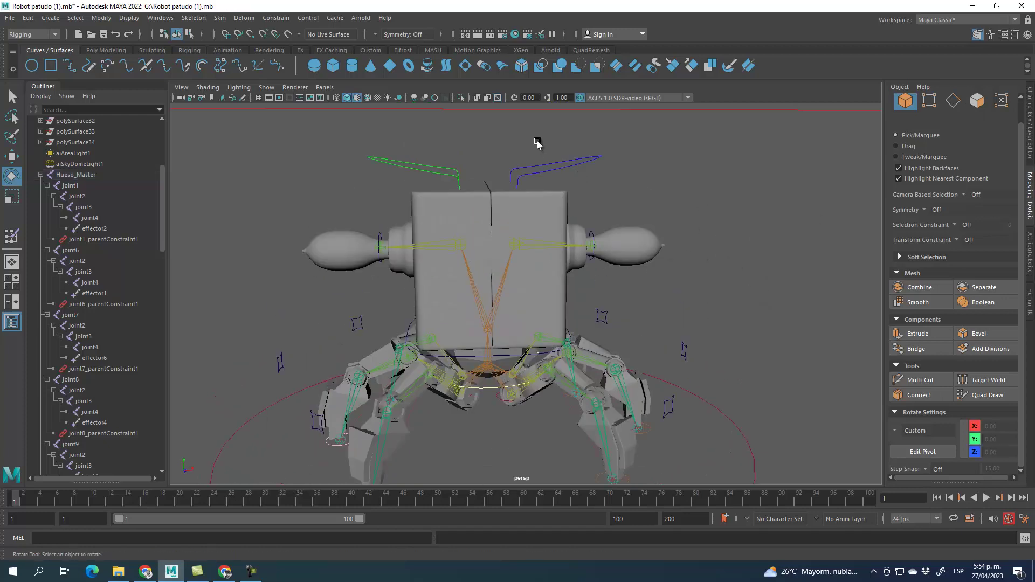
pyautogui.click(362, 154)
pyautogui.keyDown('shift'); pyautogui.click(611, 174); pyautogui.keyUp('shift')
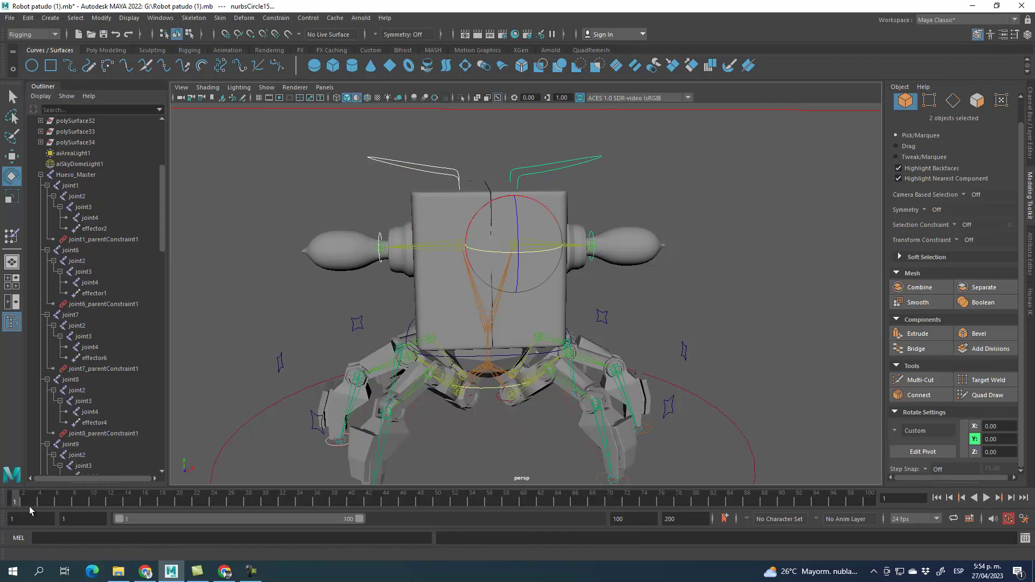
pyautogui.hotkey('alt', 'v')
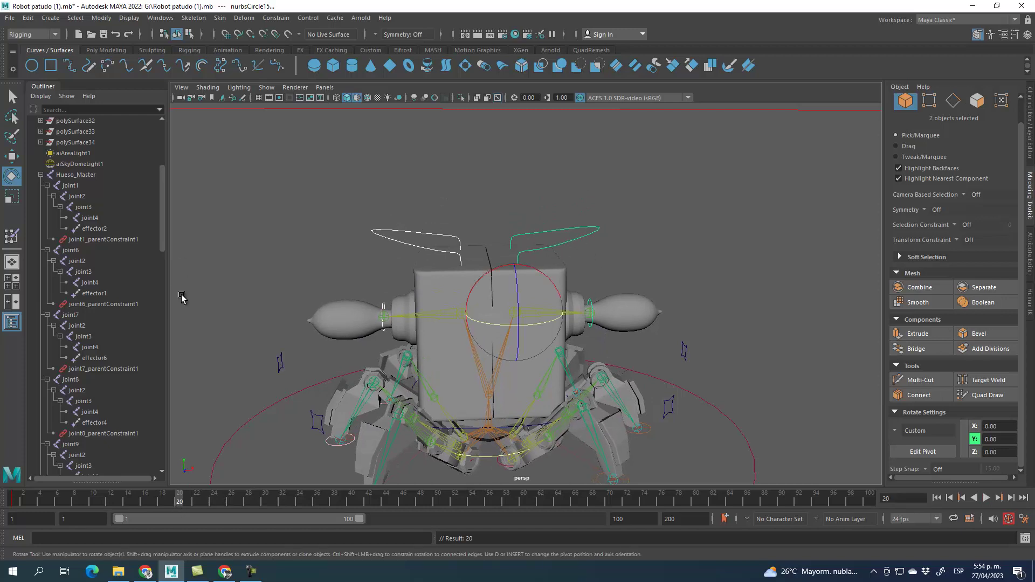
# Step: At frame 20, key the shells open by moving both side shell control curves outward along Z, one to about Z 4.47
pyautogui.click(372, 231)
pyautogui.press('w')
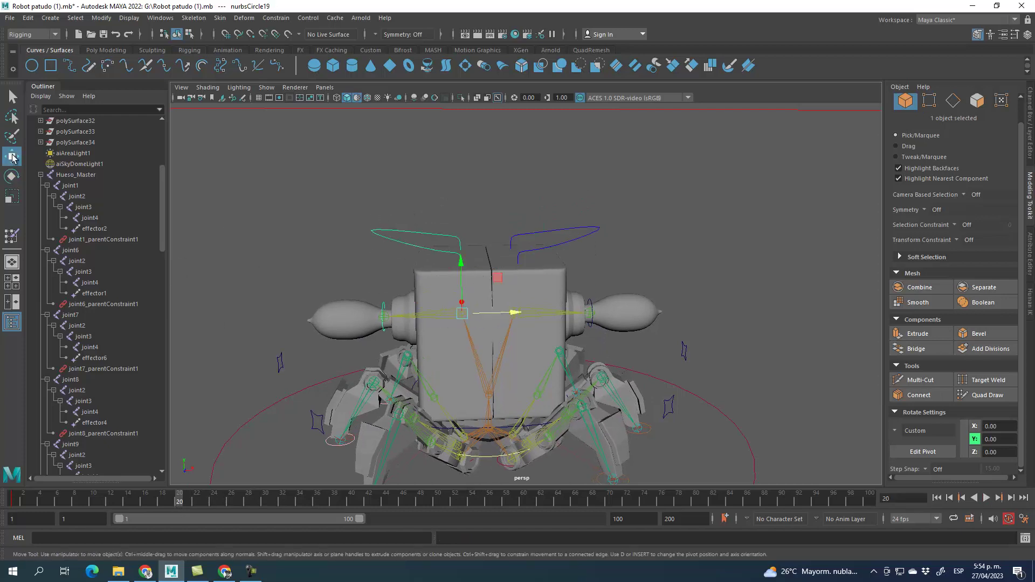
pyautogui.moveTo(498, 313); pyautogui.dragTo(459, 313)
pyautogui.moveTo(590, 213); pyautogui.dragTo(610, 245)
pyautogui.moveTo(558, 314); pyautogui.dragTo(598, 311)
pyautogui.hotkey('alt', 'v')
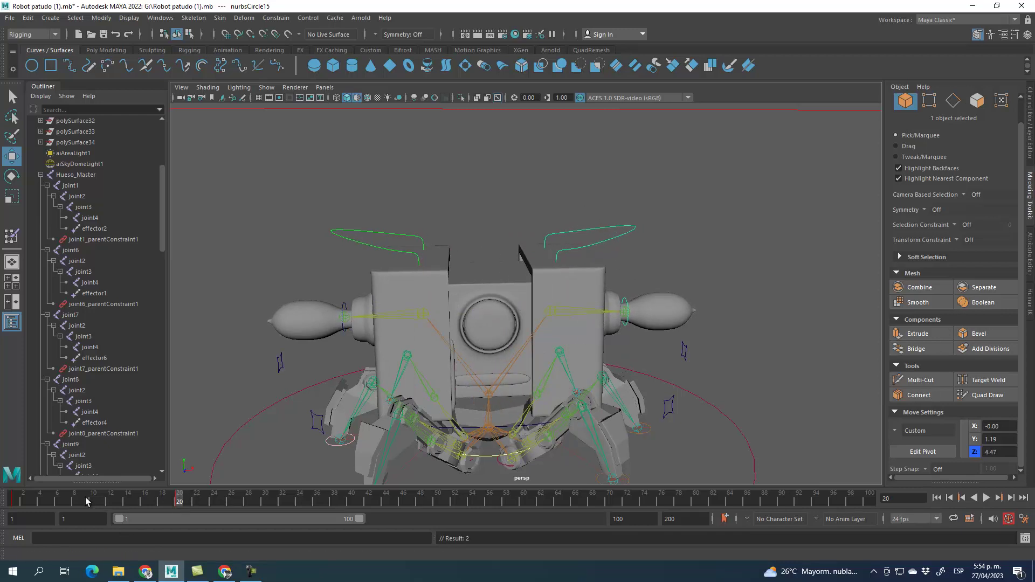
# Step: Key the neck curve at frame 20, and at frame 40 rotate it to about 80.33 degrees around Y and key it
pyautogui.click(347, 506)
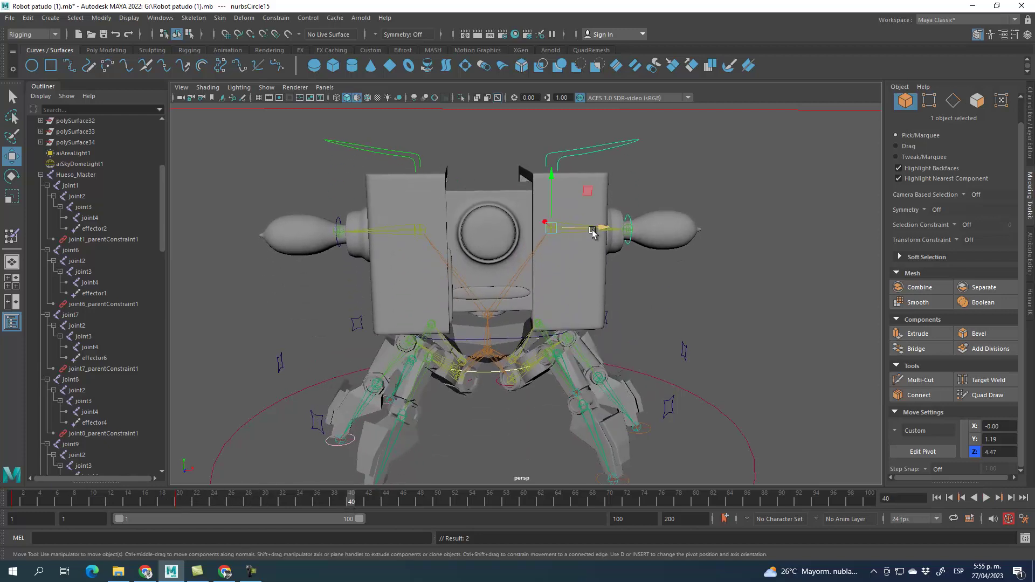
pyautogui.click(510, 340)
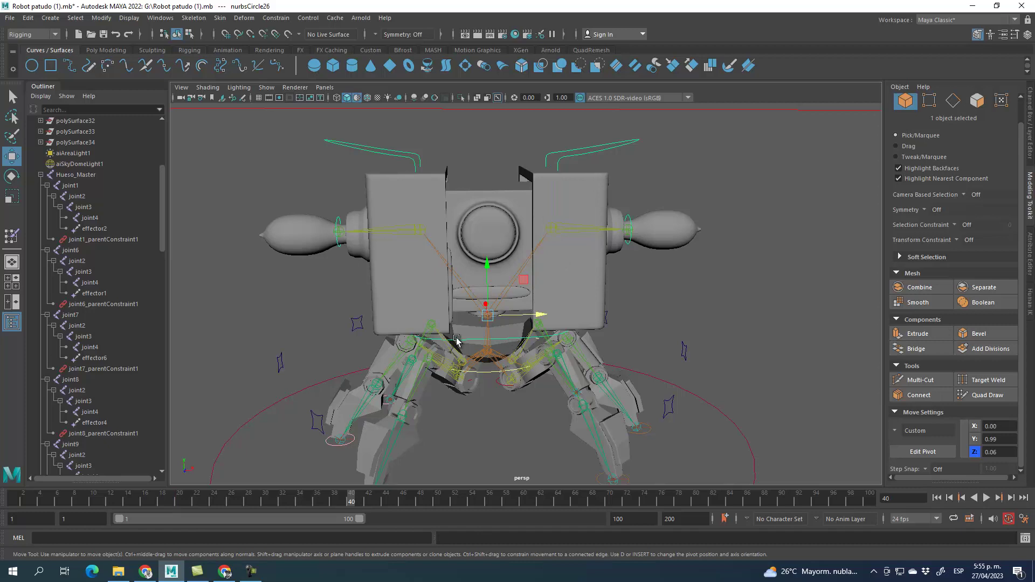
pyautogui.click(180, 504)
pyautogui.press('s')
pyautogui.click(351, 504)
pyautogui.click(11, 181)
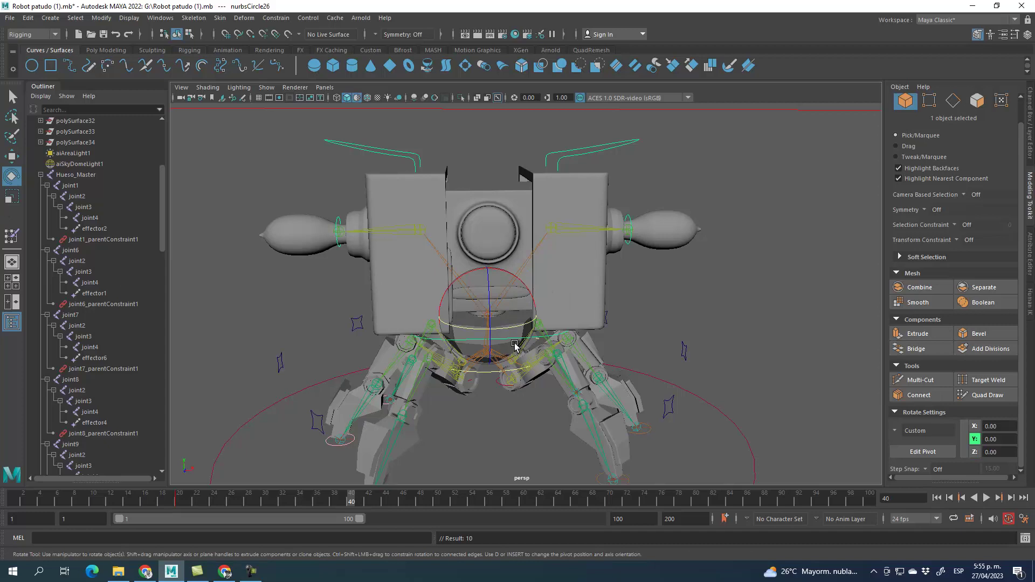
pyautogui.moveTo(515, 331); pyautogui.dragTo(533, 325)
pyautogui.press('s')
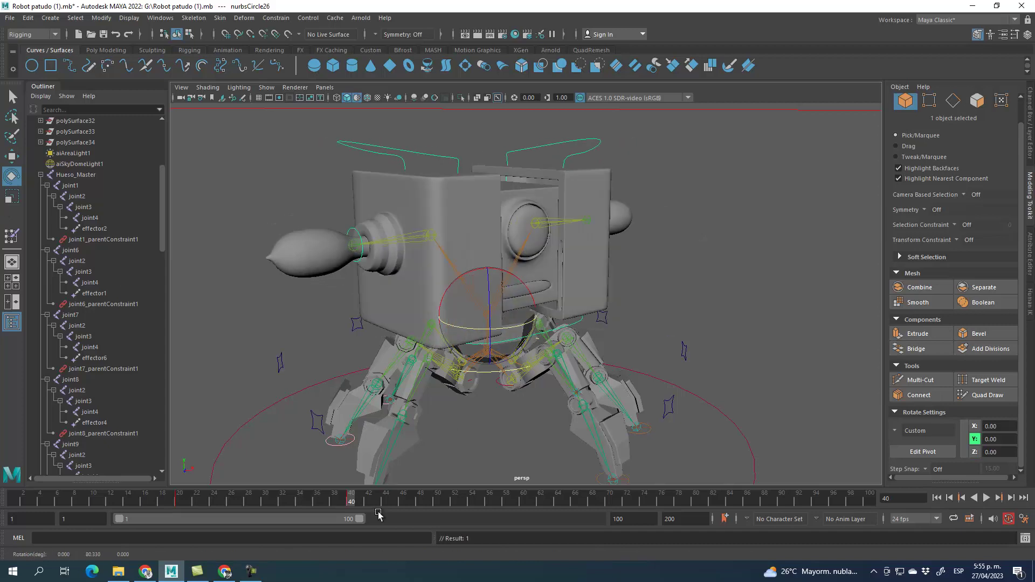
# Step: Try rotating the neck curve back around Y at frame 60, and undo the rotation
pyautogui.moveTo(351, 501); pyautogui.dragTo(526, 503)
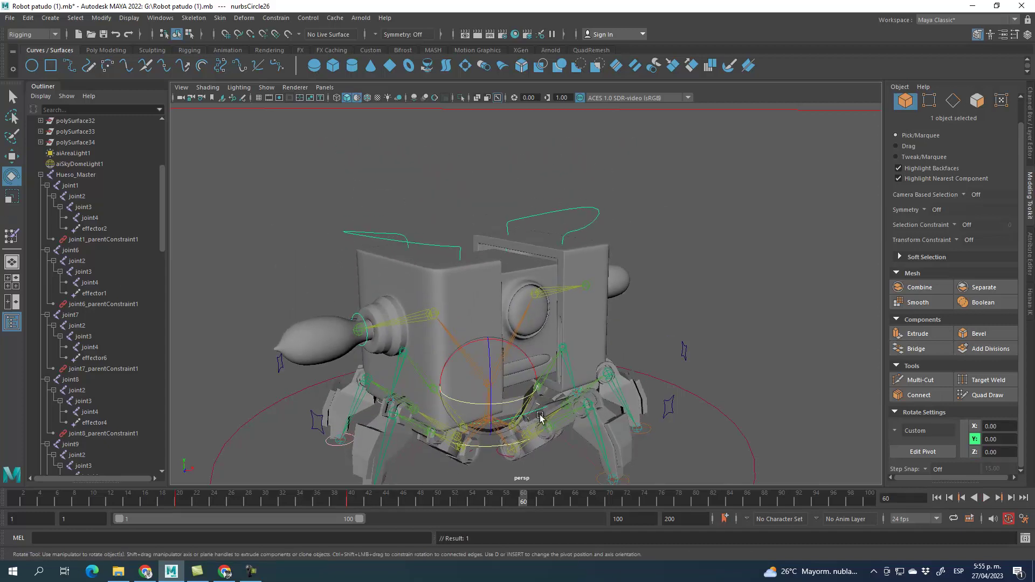
pyautogui.moveTo(529, 399); pyautogui.dragTo(470, 425)
pyautogui.hotkey('ctrl', 'z')
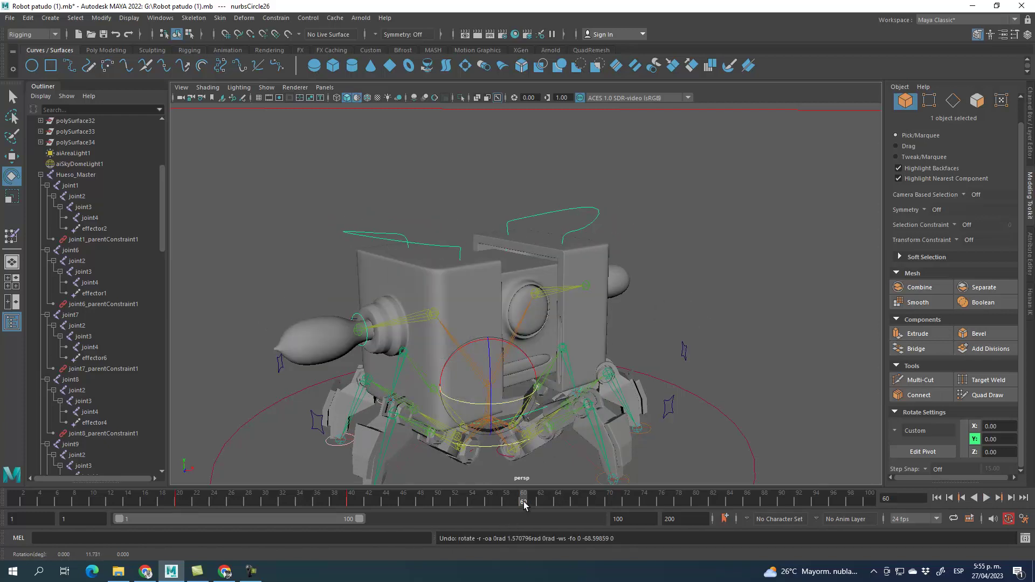
# Step: At frame 60, set the move axis to Object and close the shells by moving their curves inward to about X 2.07 and -1.44
pyautogui.click(596, 218)
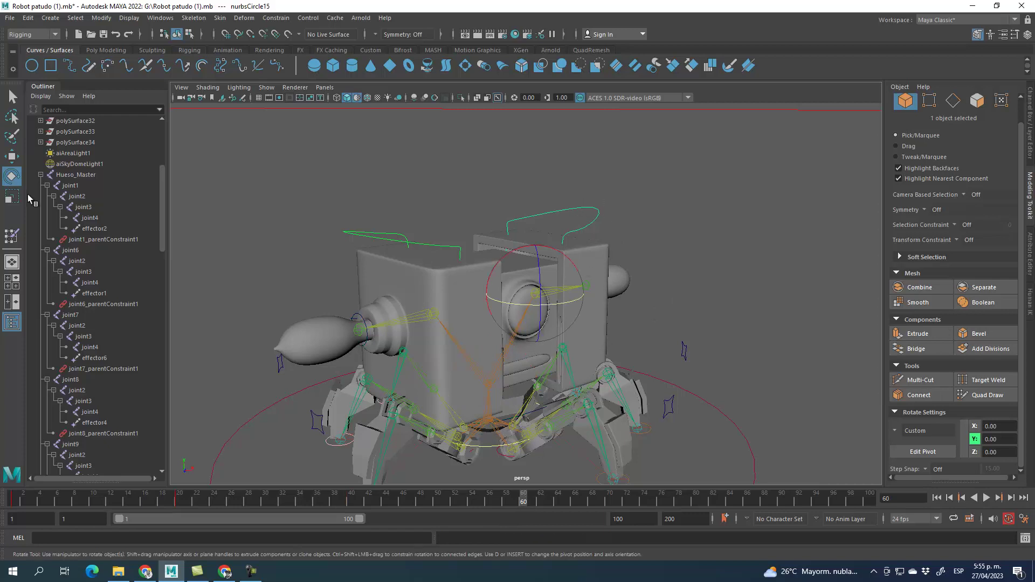
pyautogui.click(12, 156)
pyautogui.keyDown('alt'); pyautogui.moveTo(740, 260); pyautogui.dragTo(670, 295); pyautogui.keyUp('alt')
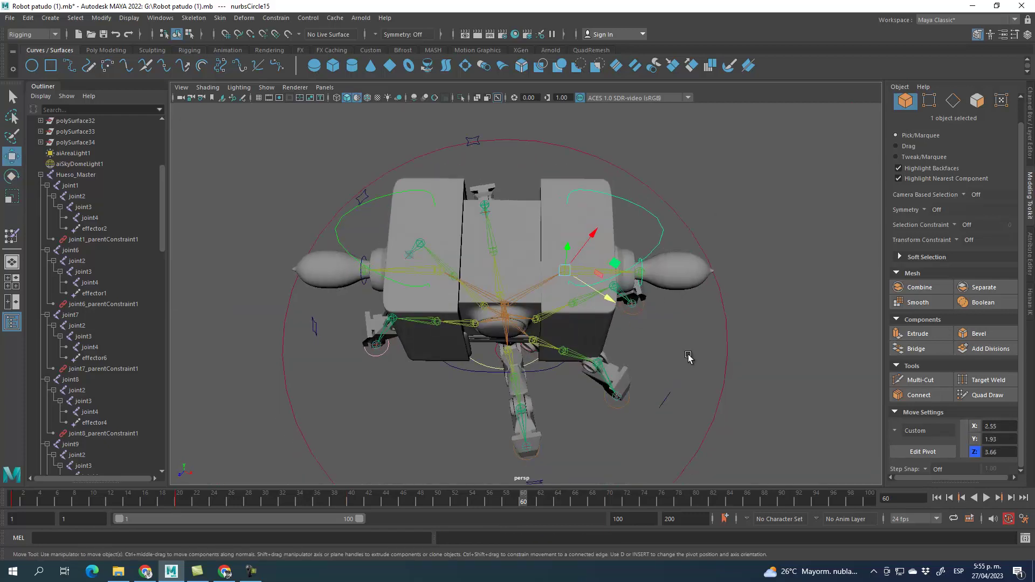
pyautogui.keyDown('alt'); pyautogui.moveTo(689, 357); pyautogui.dragTo(740, 389); pyautogui.keyUp('alt')
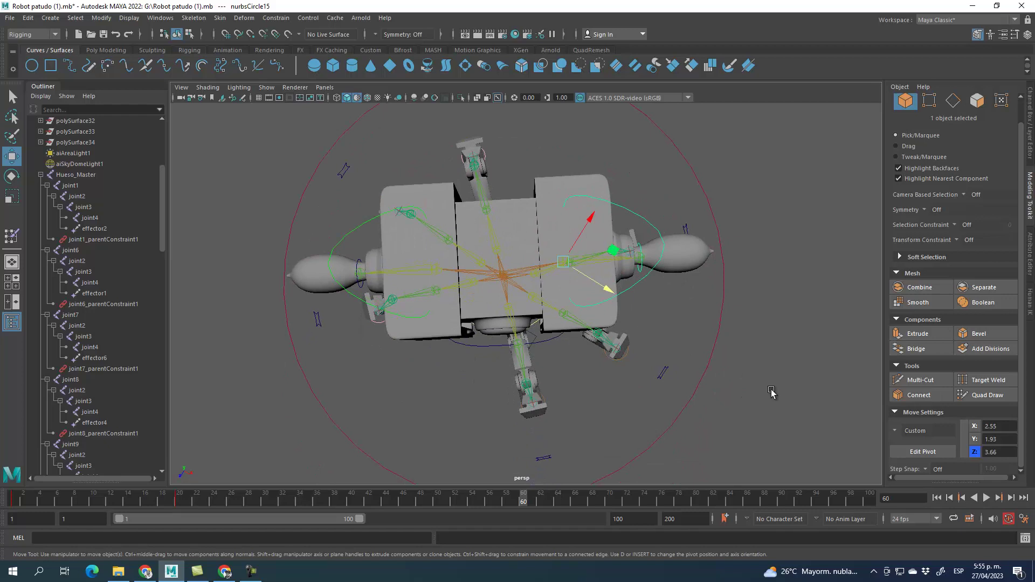
pyautogui.click(922, 431)
pyautogui.click(917, 435)
pyautogui.moveTo(627, 271); pyautogui.dragTo(573, 264)
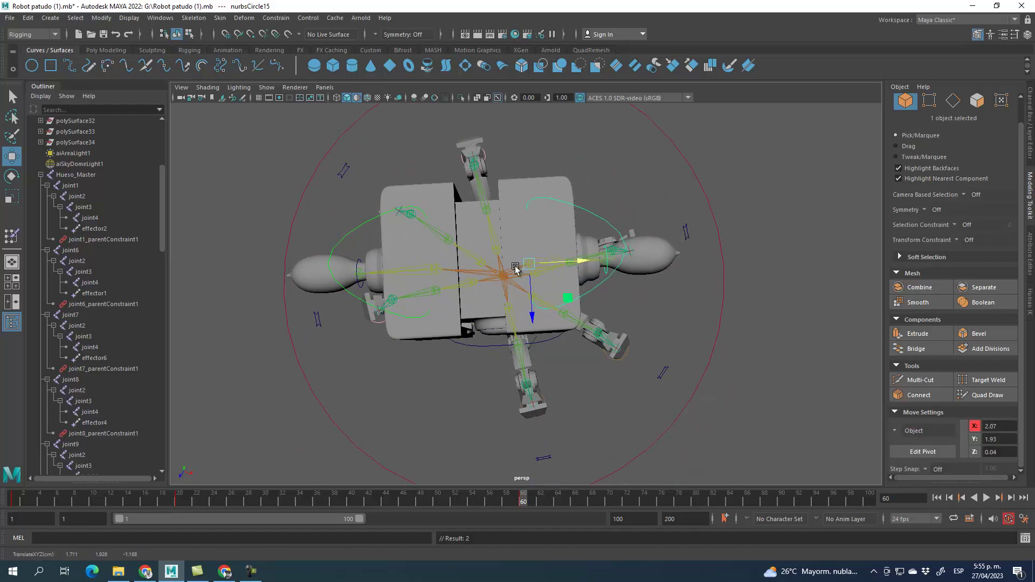
pyautogui.click(345, 217)
pyautogui.moveTo(473, 269); pyautogui.dragTo(520, 274)
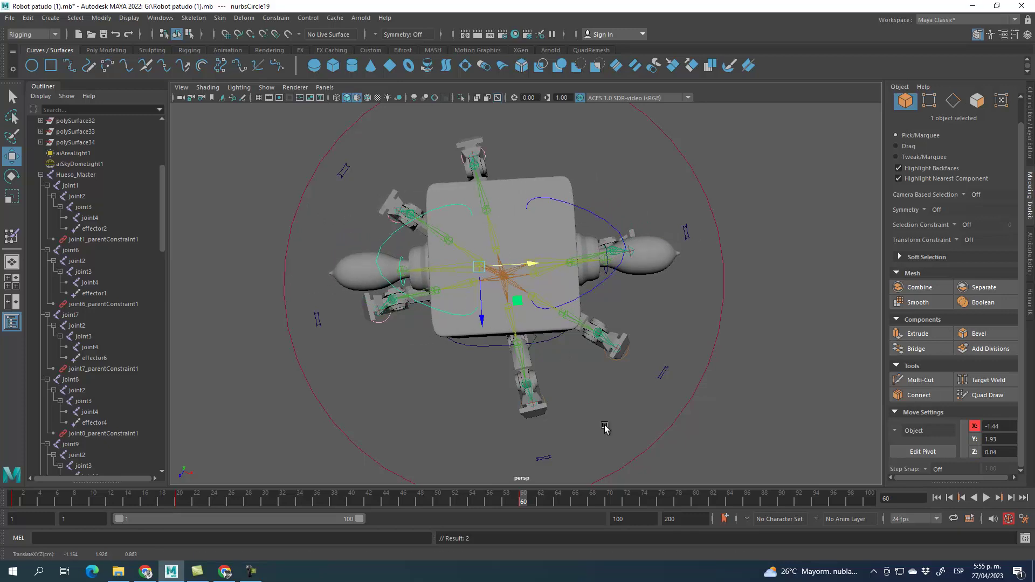
# Step: At frame 40, move both side shell control curves outward along their object X axis to key the shells open
pyautogui.keyDown('alt'); pyautogui.moveTo(603, 424); pyautogui.dragTo(608, 360); pyautogui.keyUp('alt')
pyautogui.moveTo(524, 502); pyautogui.dragTo(354, 514)
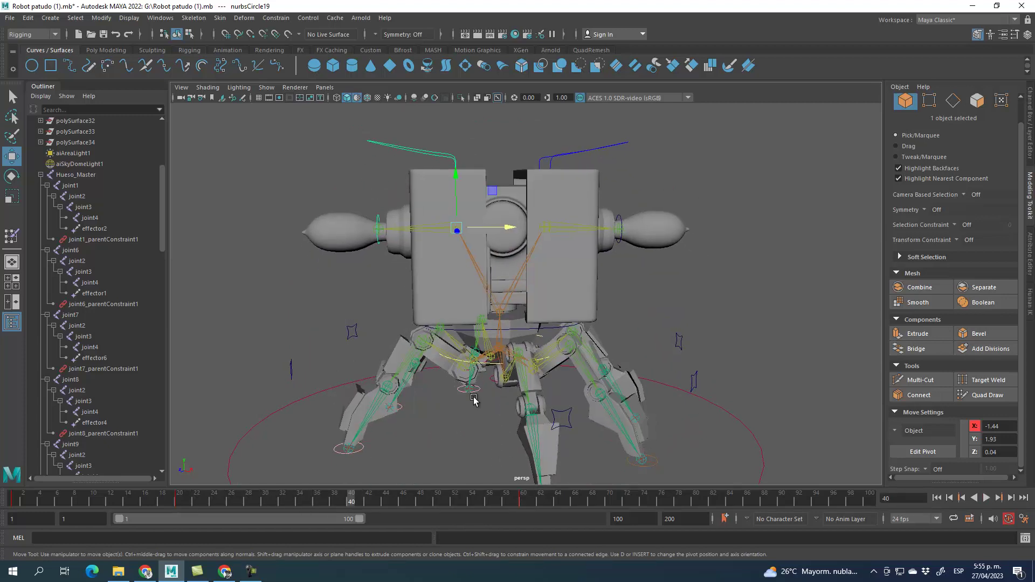
pyautogui.moveTo(620, 153); pyautogui.dragTo(622, 154)
pyautogui.moveTo(586, 230)
pyautogui.mouseDown()
pyautogui.moveTo(629, 228)
pyautogui.moveTo(605, 231)
pyautogui.mouseUp()
pyautogui.moveTo(411, 125); pyautogui.dragTo(423, 176)
pyautogui.moveTo(500, 232); pyautogui.dragTo(465, 229)
# Step: Play back the shell and neck animation and return to the start of the timeline
pyautogui.hotkey('alt', 'v')
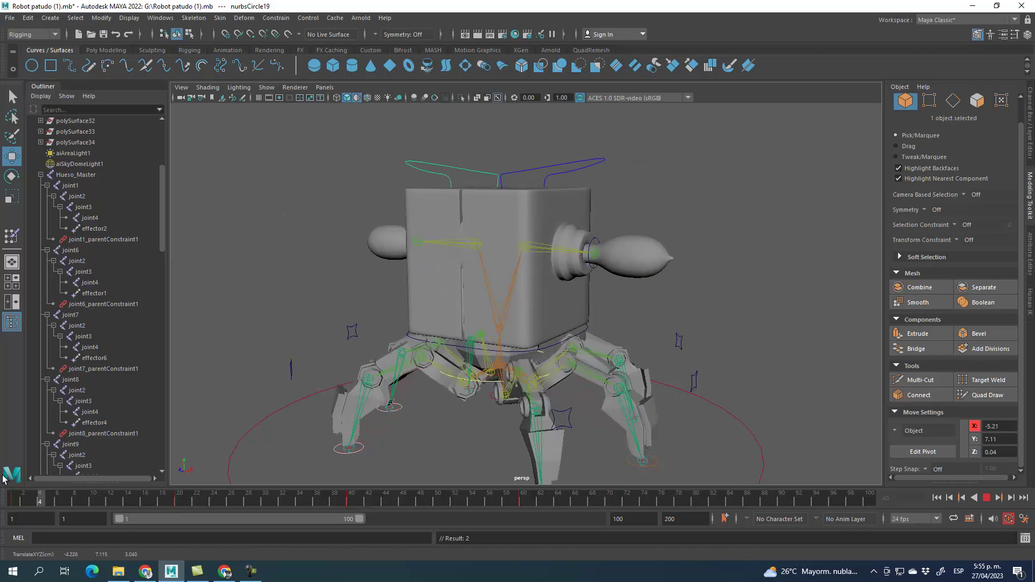
pyautogui.moveTo(230, 504); pyautogui.dragTo(3, 485)
pyautogui.keyDown('alt'); pyautogui.moveTo(769, 280); pyautogui.dragTo(789, 296); pyautogui.keyUp('alt')
# Step: Select both side shell control curves and delete their keys at frame 60
pyautogui.keyDown('shift'); pyautogui.moveTo(564, 141); pyautogui.dragTo(611, 181); pyautogui.keyUp('shift')
pyautogui.click(522, 503)
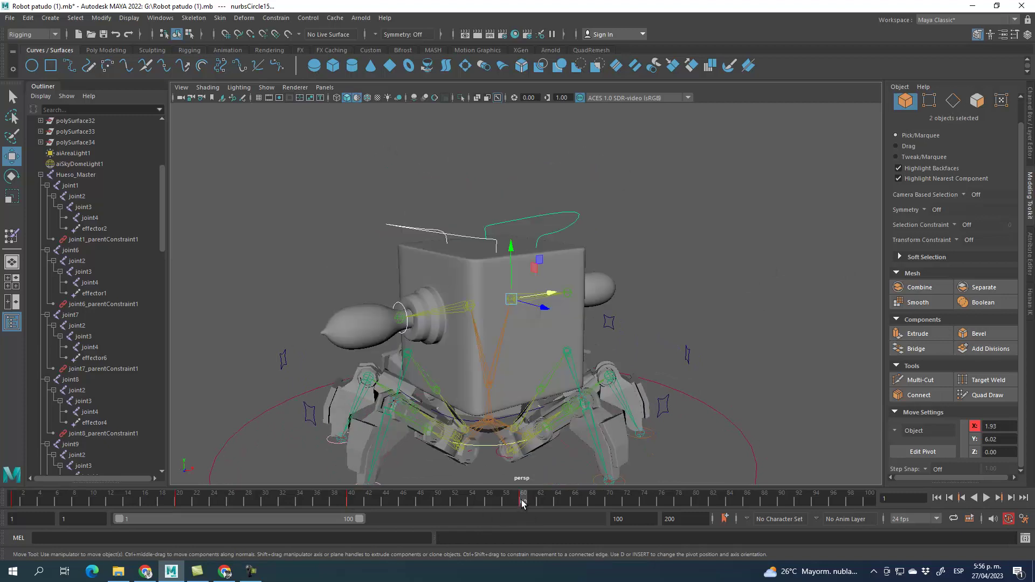
pyautogui.rightClick(523, 504)
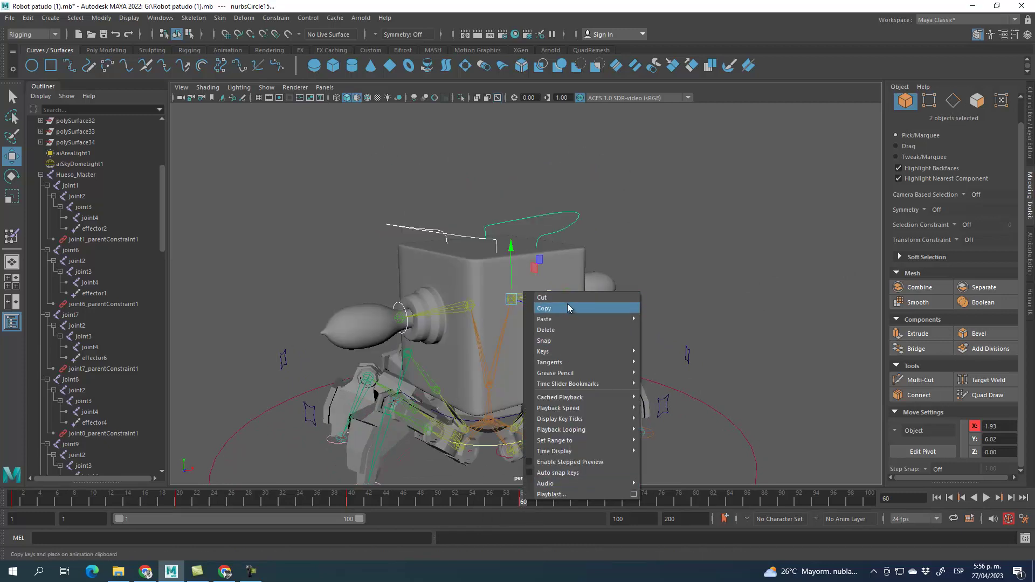
pyautogui.click(567, 330)
# Step: Delete the side shell curves' keys at frames 40 and 20, and go back to frame 1
pyautogui.click(350, 503)
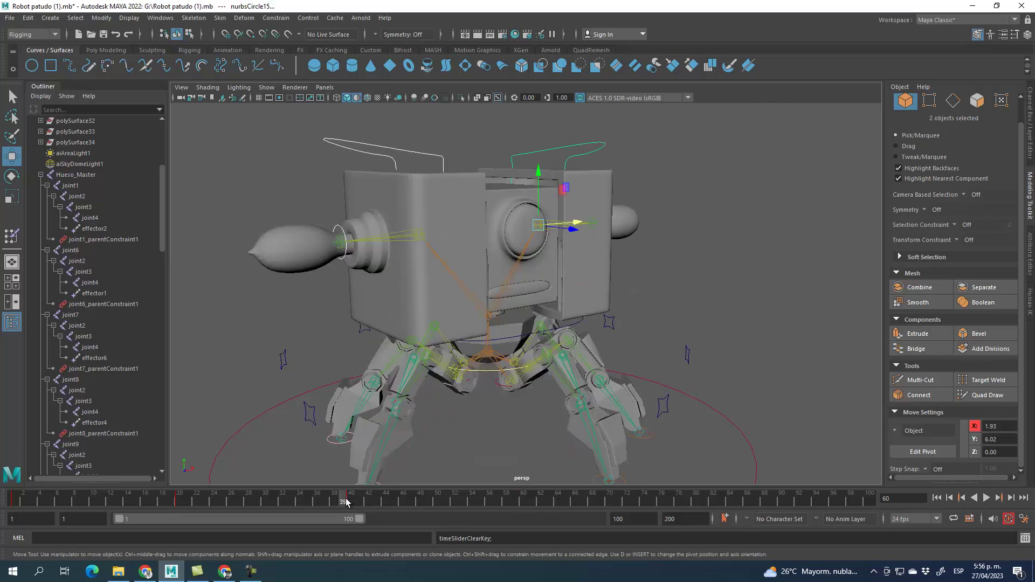
pyautogui.rightClick(349, 503)
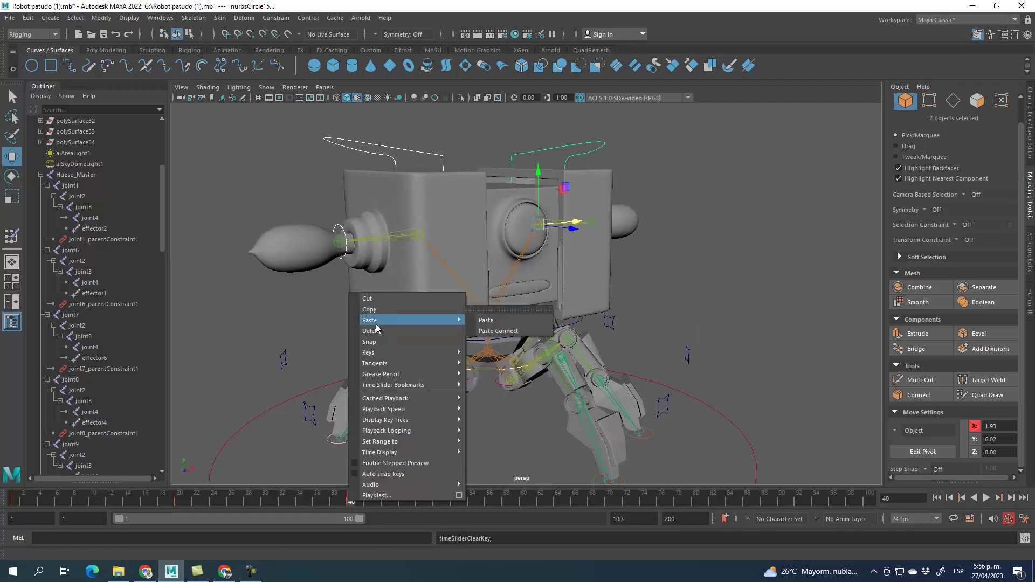
pyautogui.click(381, 331)
pyautogui.click(178, 503)
pyautogui.rightClick(179, 503)
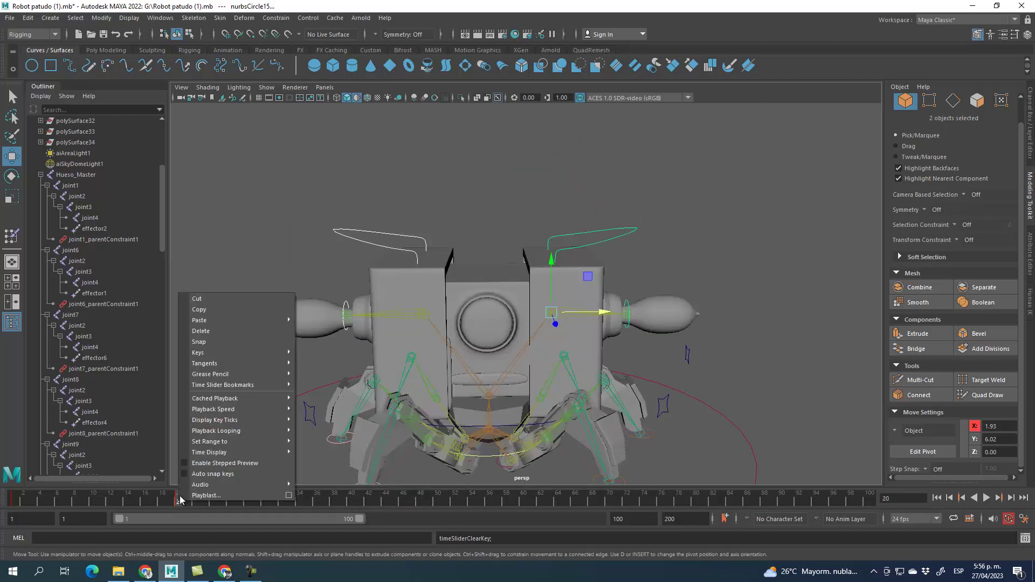
pyautogui.click(215, 332)
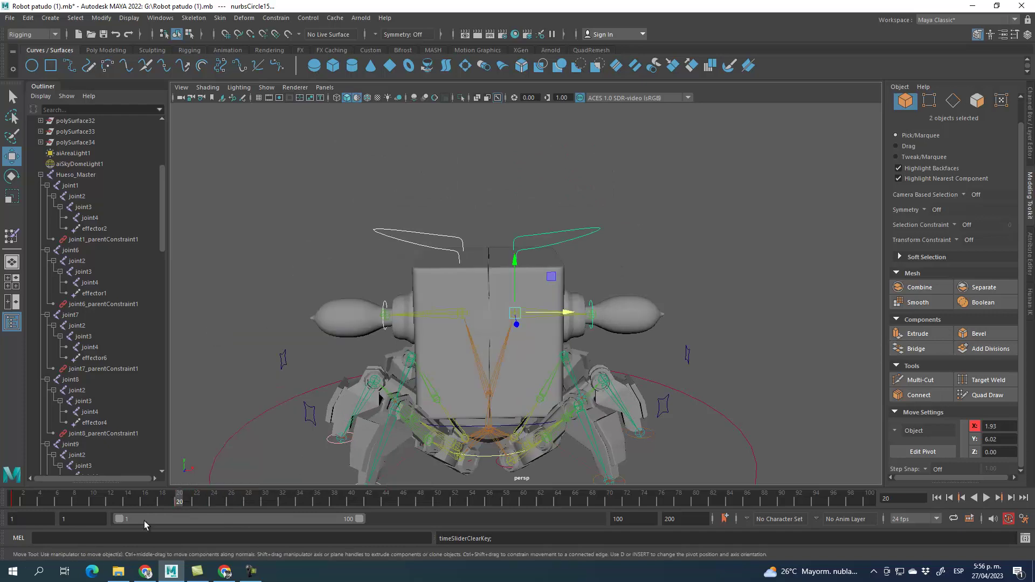
pyautogui.click(14, 499)
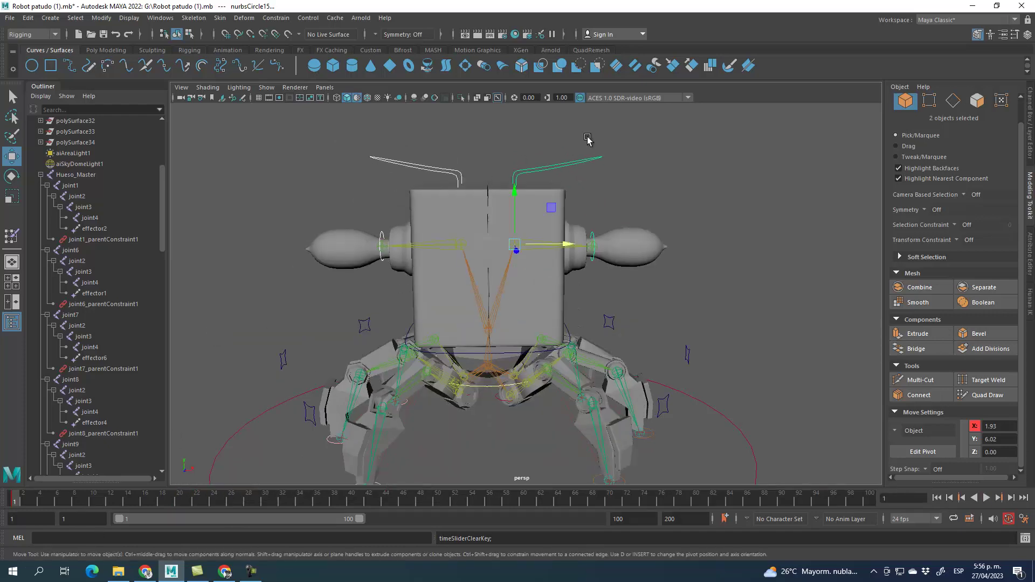
# Step: Key both side shell control curves in their closed position at frame 20, and return to frame 1
pyautogui.click(176, 502)
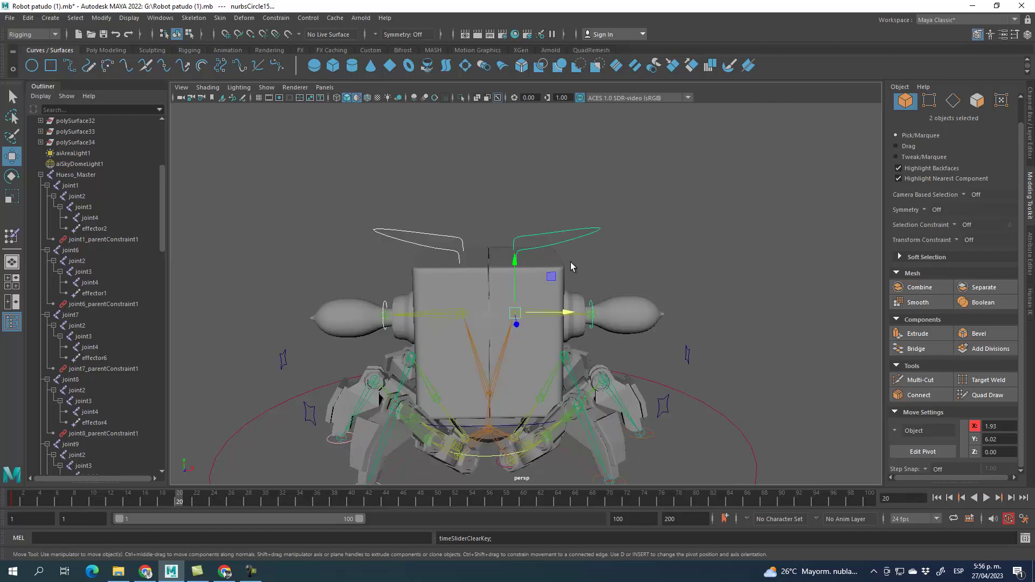
pyautogui.rightClick(181, 501)
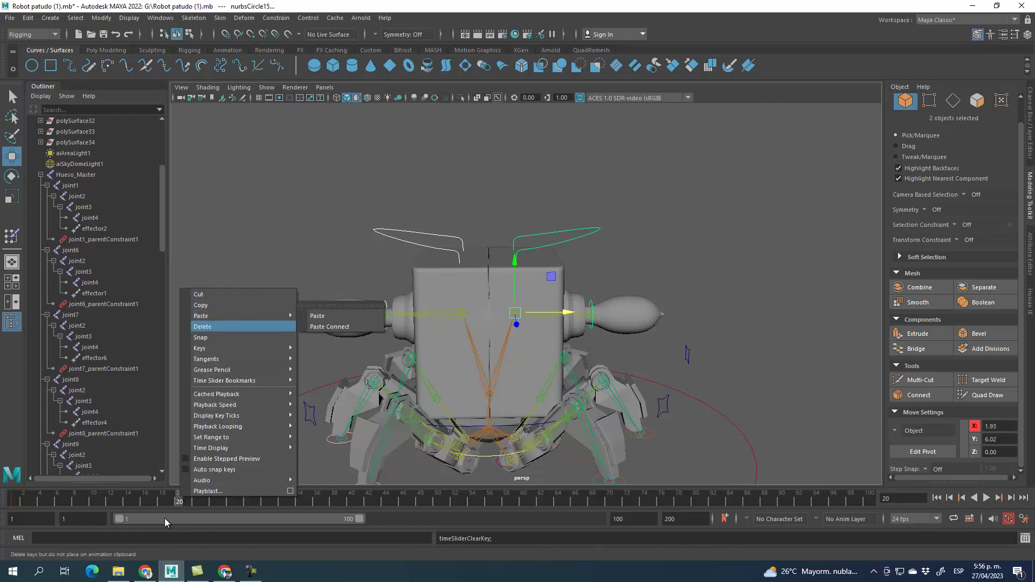
pyautogui.click(181, 504)
pyautogui.moveTo(131, 499); pyautogui.dragTo(14, 499)
# Step: At frame 1, move each side shell control curve outward along its X axis to key the shells open
pyautogui.click(598, 158)
pyautogui.moveTo(556, 247); pyautogui.dragTo(604, 249)
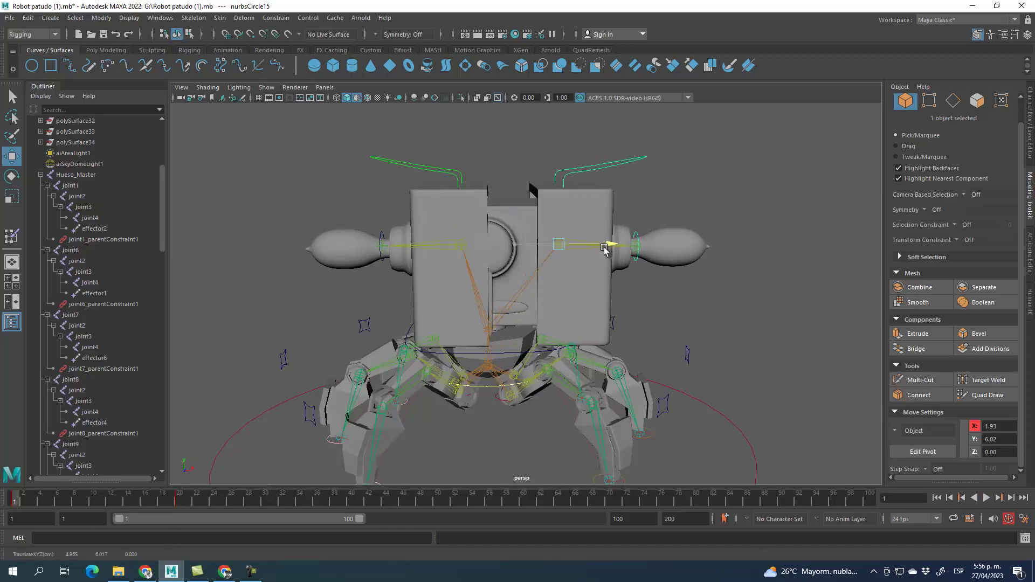
pyautogui.click(386, 161)
pyautogui.moveTo(507, 248); pyautogui.dragTo(462, 249)
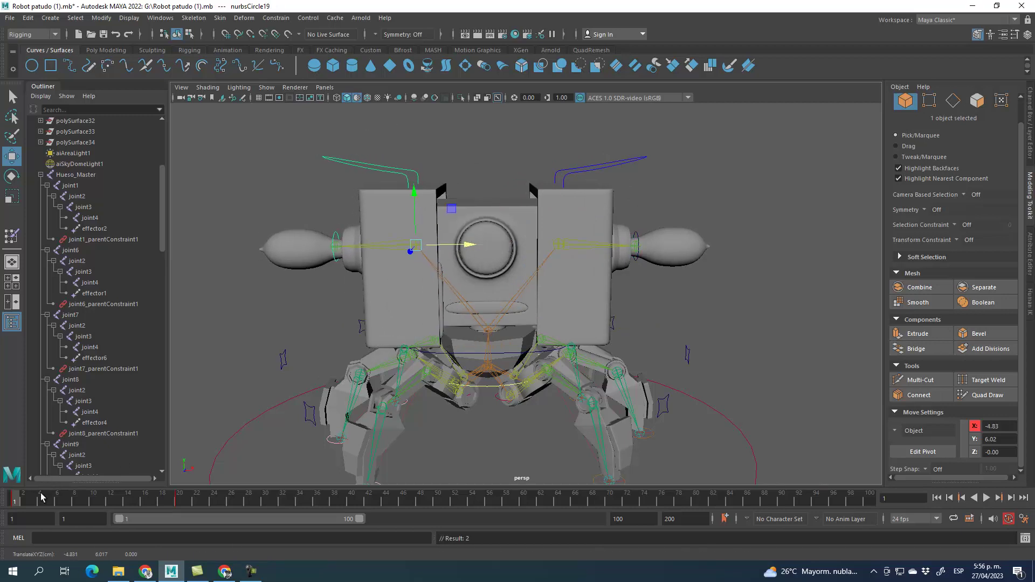
# Step: At frame 40, move each side shell control curve outward along its object X axis to key the shells open again
pyautogui.hotkey('alt', 'v')
pyautogui.moveTo(268, 502); pyautogui.dragTo(353, 506)
pyautogui.keyDown('alt'); pyautogui.moveTo(700, 207); pyautogui.dragTo(708, 238); pyautogui.keyUp('alt')
pyautogui.click(625, 147)
pyautogui.keyDown('alt'); pyautogui.moveTo(647, 157); pyautogui.dragTo(680, 128); pyautogui.keyUp('alt')
pyautogui.moveTo(570, 226); pyautogui.dragTo(607, 227)
pyautogui.click(400, 145)
pyautogui.moveTo(509, 227); pyautogui.dragTo(475, 231)
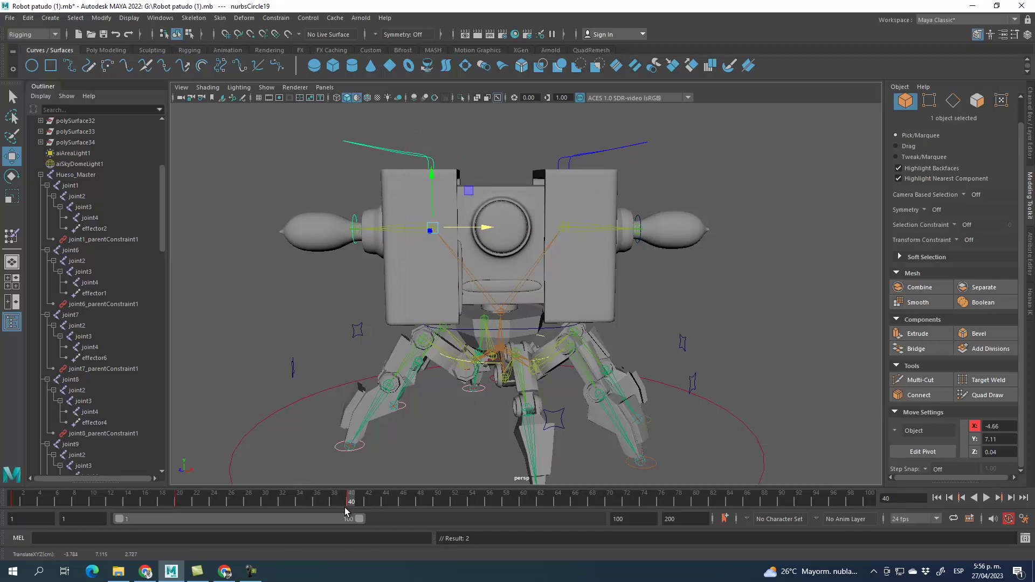
# Step: Copy the nurbsCircle19 shell curve's closed key from frame 20 and paste it at frame 60
pyautogui.hotkey('alt', 'v')
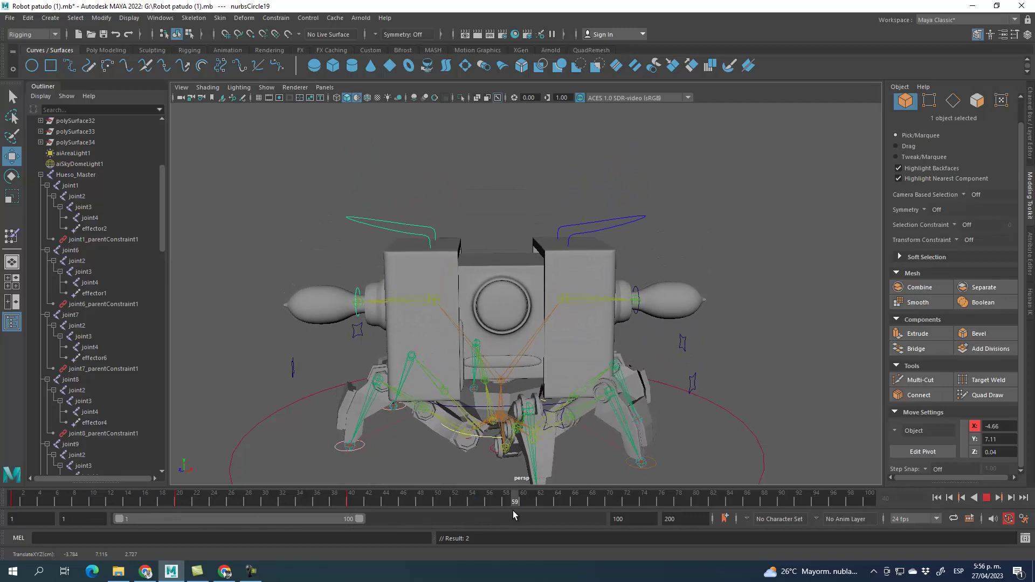
pyautogui.hotkey('alt', 'v')
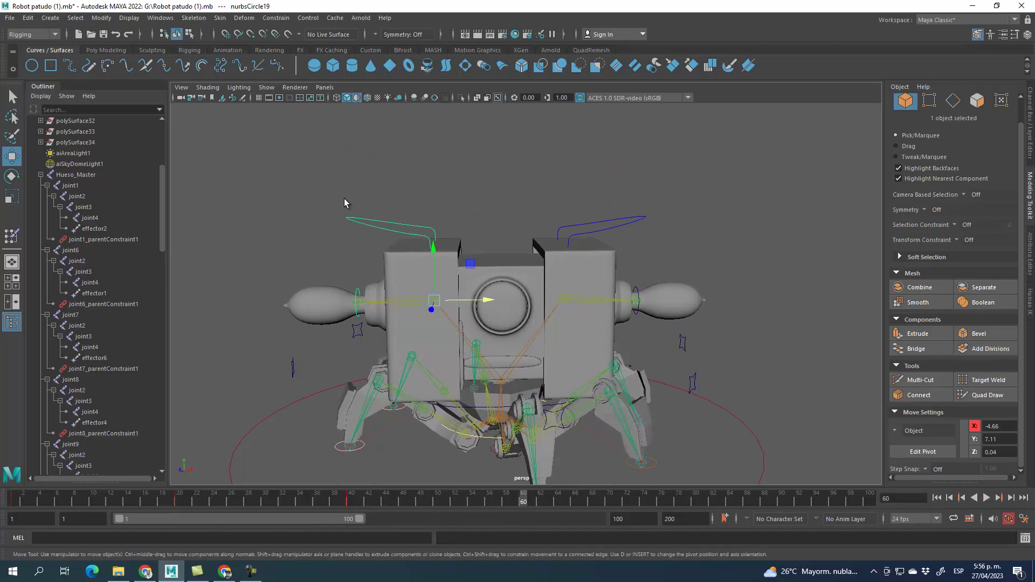
pyautogui.click(178, 506)
pyautogui.rightClick(178, 504)
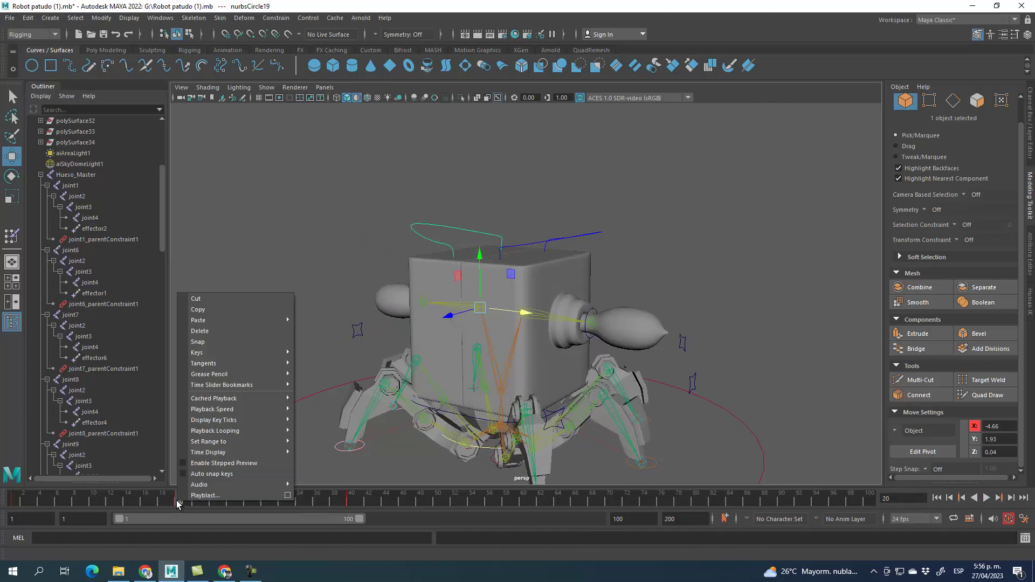
pyautogui.click(206, 310)
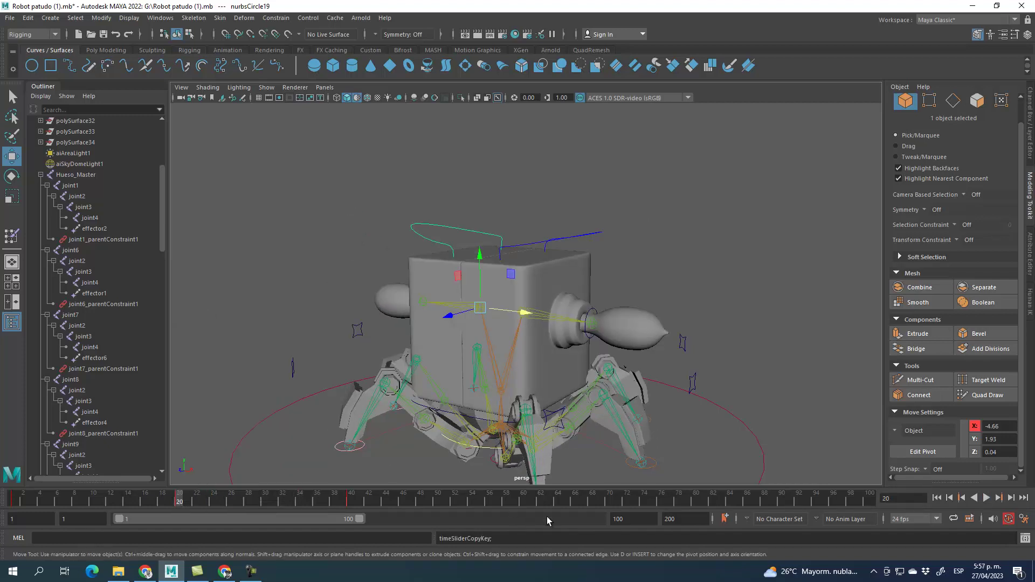
pyautogui.click(521, 500)
pyautogui.rightClick(522, 505)
pyautogui.moveTo(551, 322)
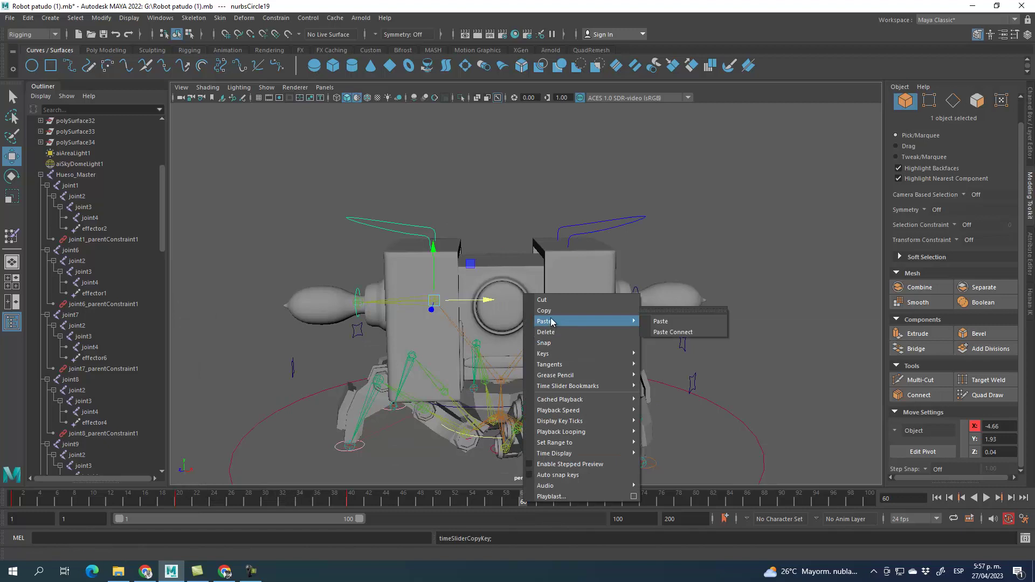
pyautogui.click(661, 321)
# Step: Select the opposite shell curve, nurbsCircle15, and copy its closed key from frame 20 to frame 60
pyautogui.moveTo(642, 204); pyautogui.dragTo(663, 233)
pyautogui.click(179, 501)
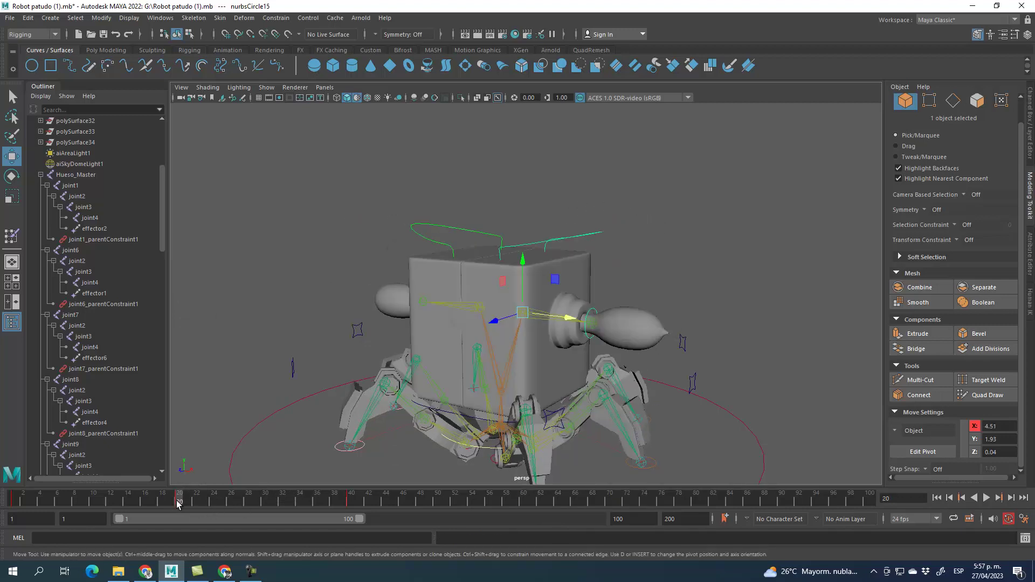
pyautogui.rightClick(179, 503)
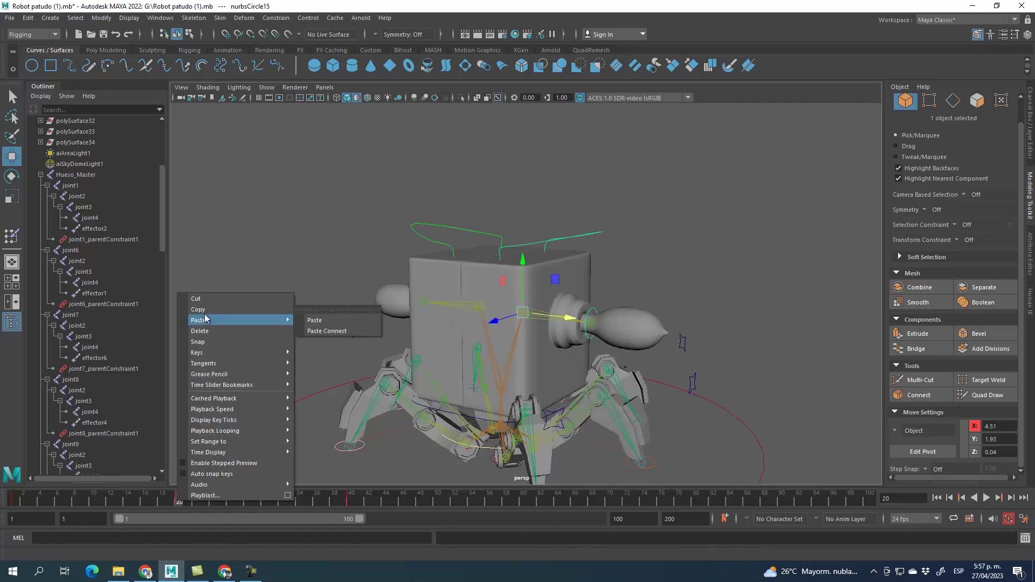
pyautogui.click(524, 502)
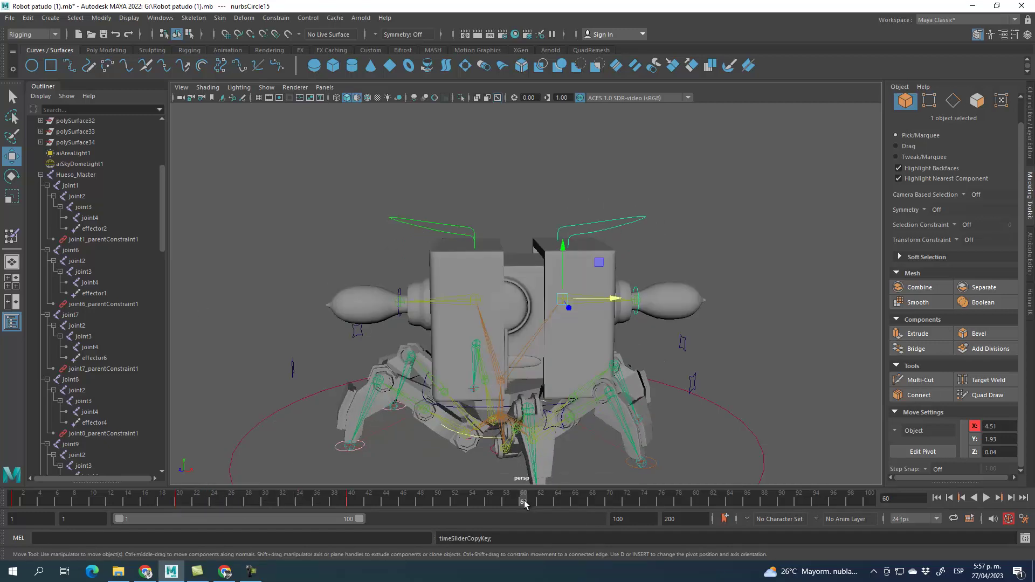
pyautogui.rightClick(524, 503)
pyautogui.moveTo(569, 318)
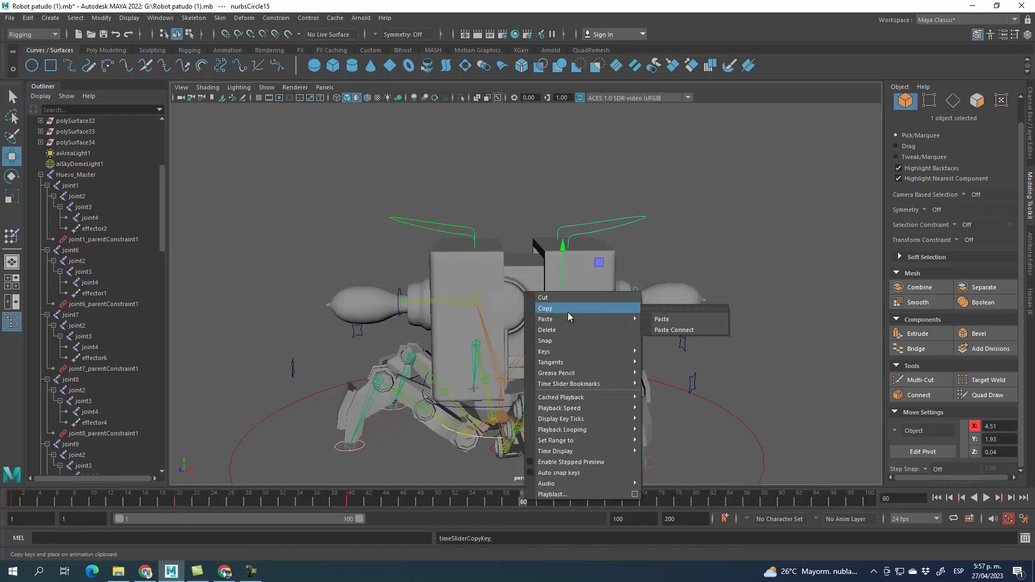
pyautogui.click(682, 319)
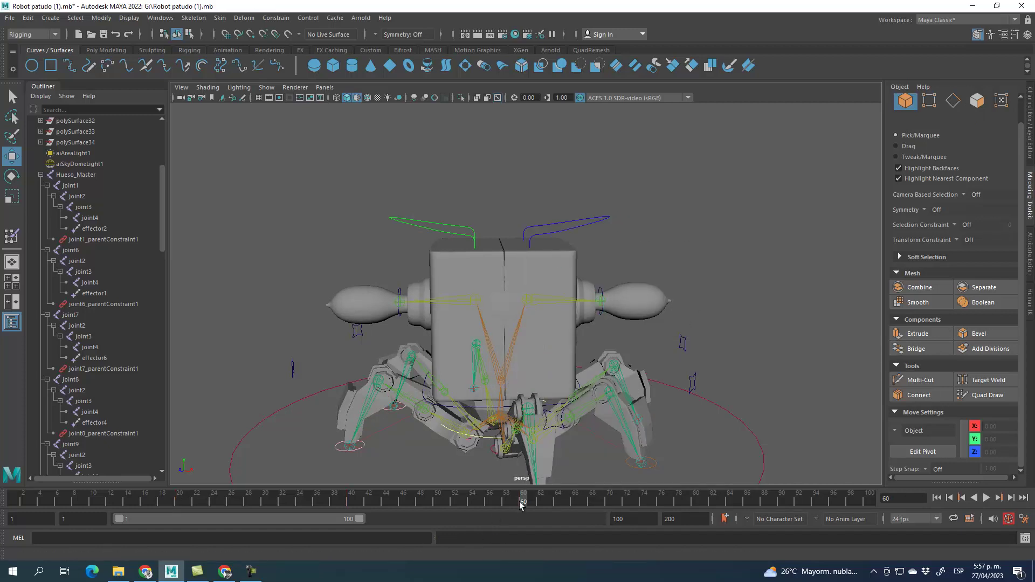
# Step: Copy both side shell curves' open keys from frame 40 to frame 80, and play back the animation
pyautogui.hotkey('alt', 'v')
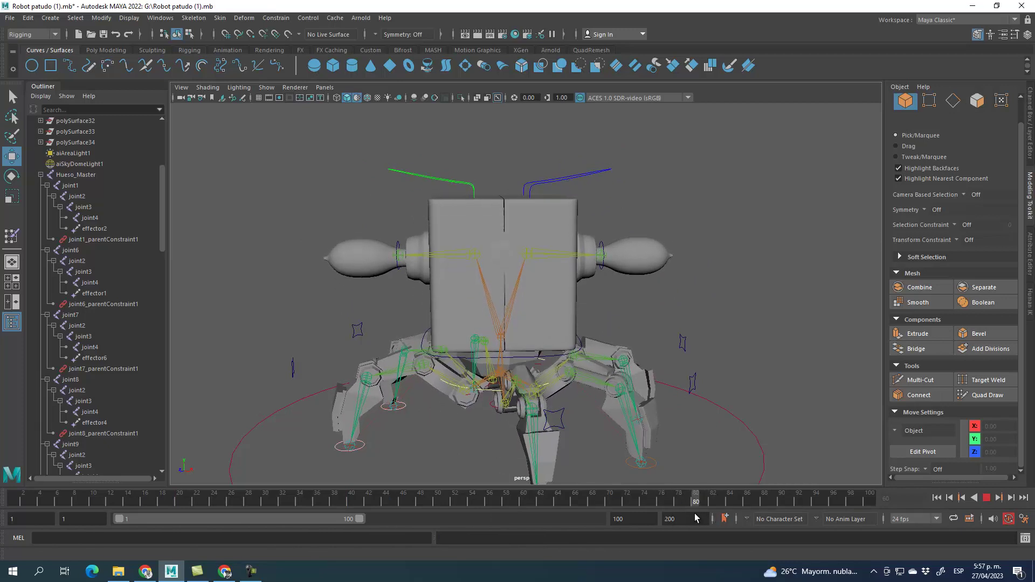
pyautogui.moveTo(592, 151); pyautogui.dragTo(630, 189)
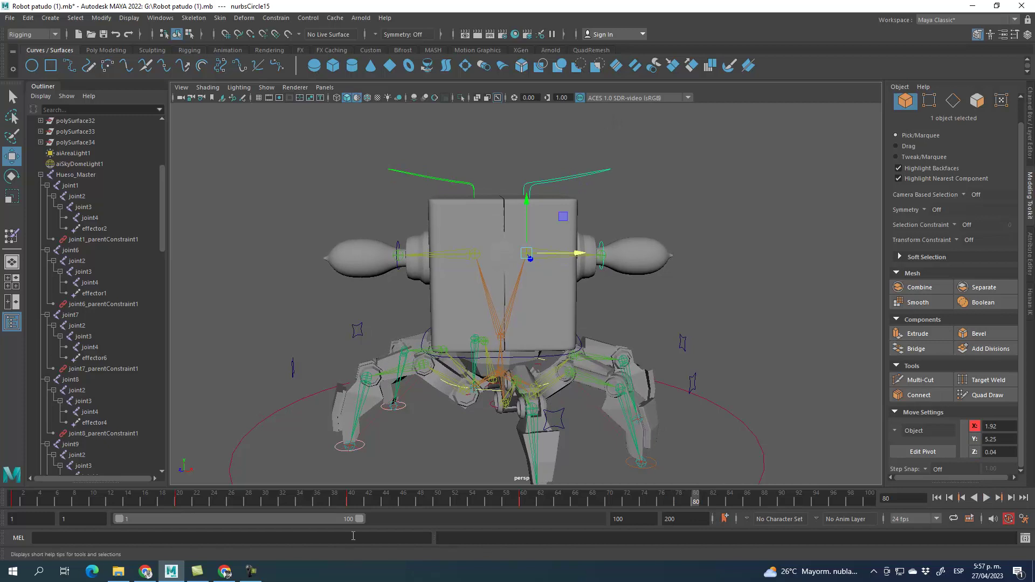
pyautogui.click(349, 499)
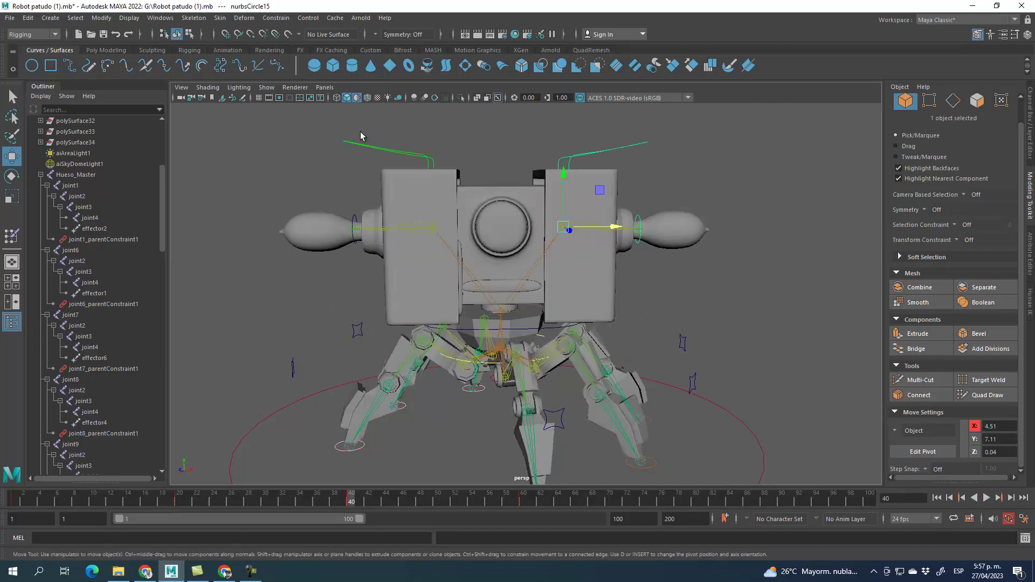
pyautogui.rightClick(354, 504)
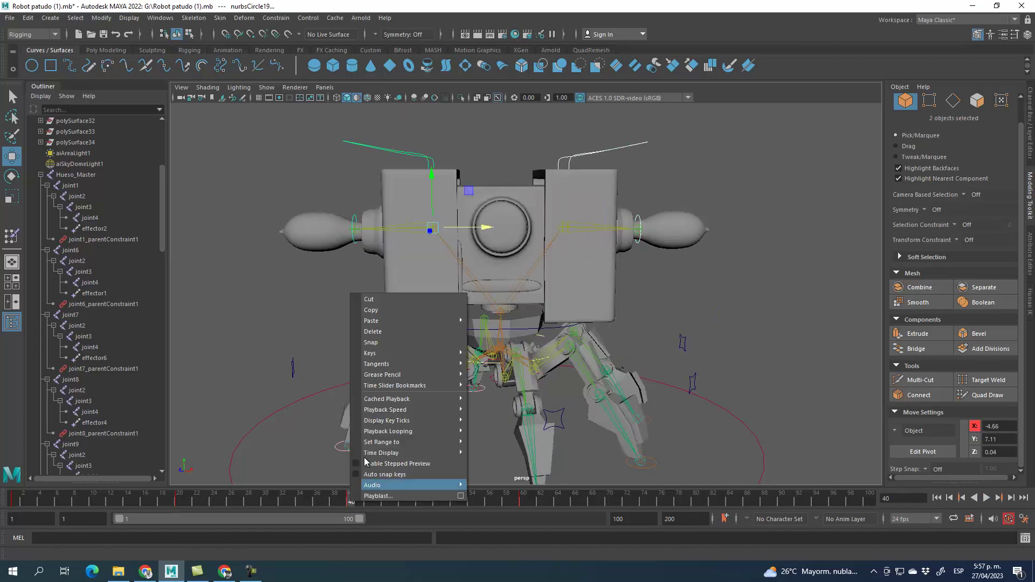
pyautogui.click(372, 310)
pyautogui.click(695, 499)
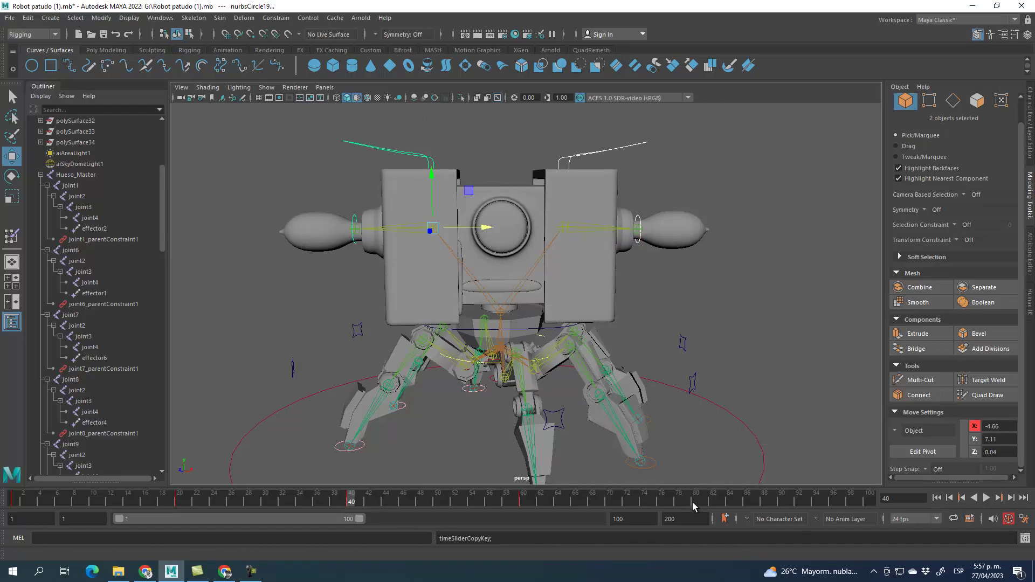
pyautogui.rightClick(695, 505)
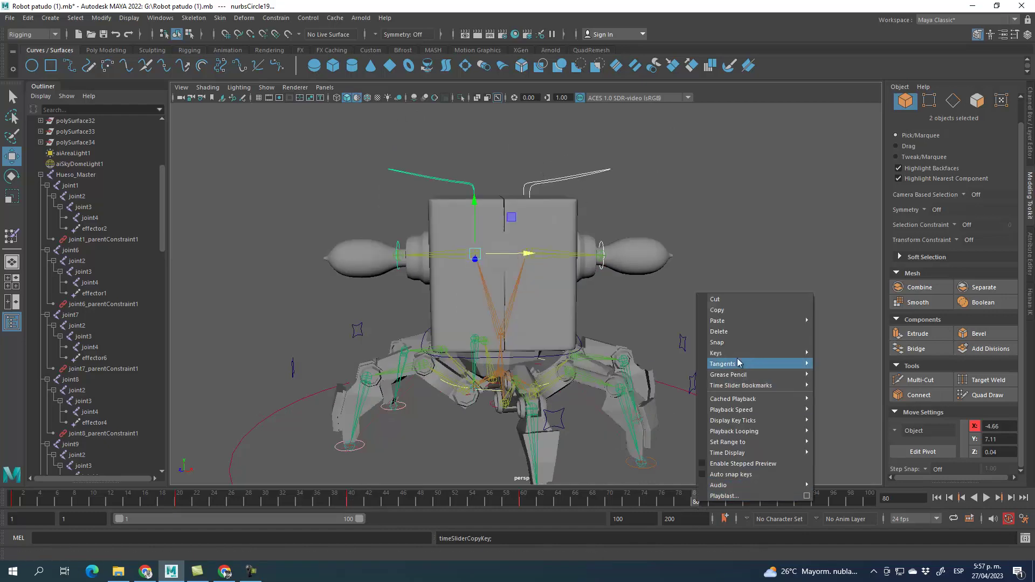
pyautogui.moveTo(740, 321)
pyautogui.click(861, 322)
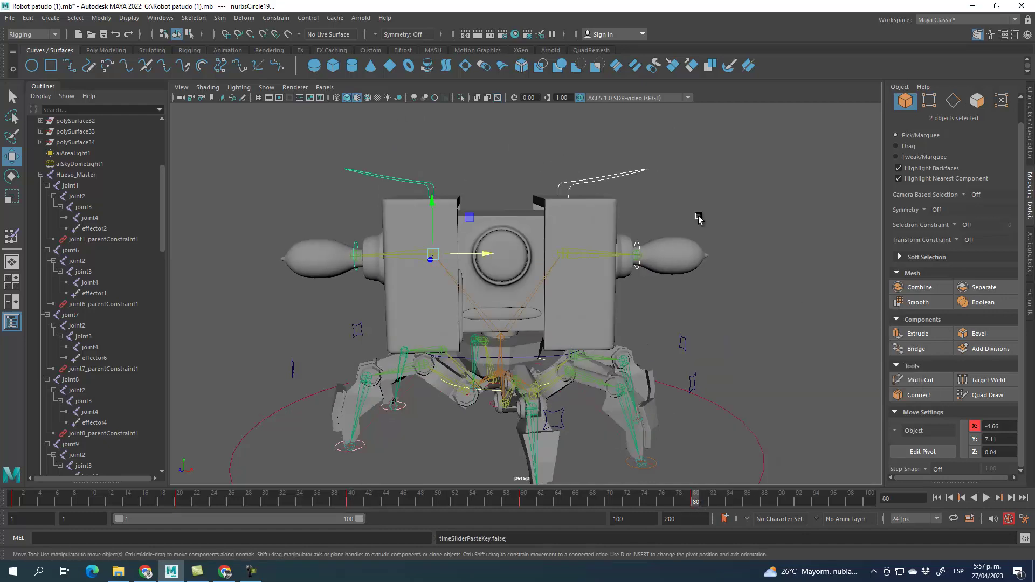
pyautogui.hotkey('alt', 'v')
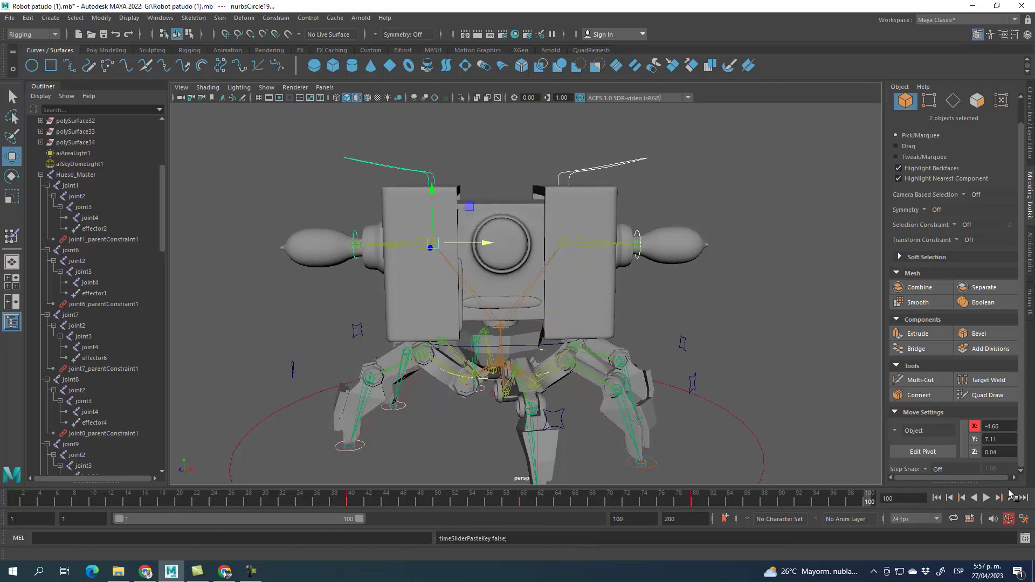
pyautogui.click(988, 498)
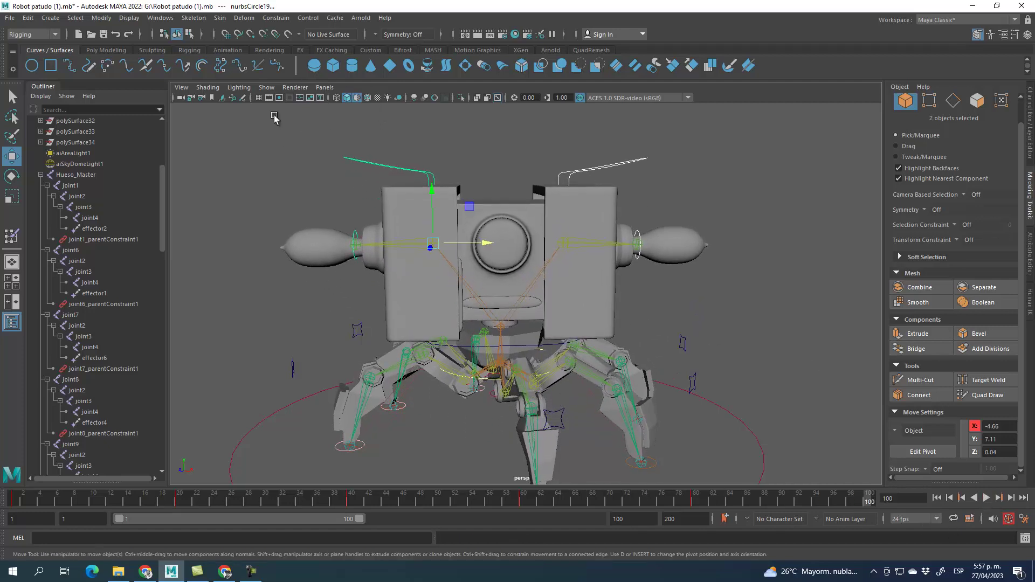
# Step: Hide the NURBS curves, joints and IK handles in the perspective view
pyautogui.click(267, 88)
pyautogui.click(263, 156)
pyautogui.click(267, 87)
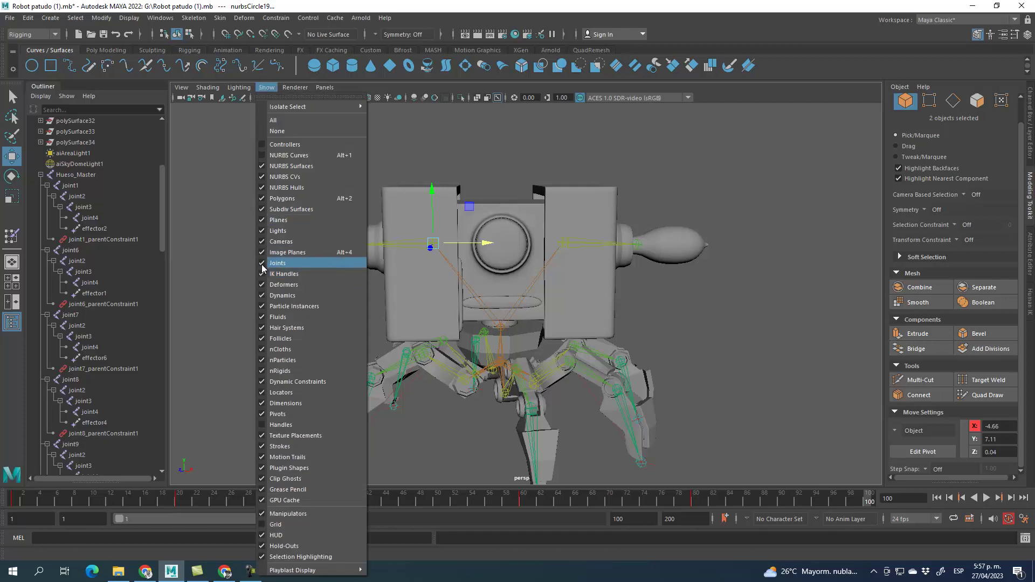
pyautogui.click(262, 264)
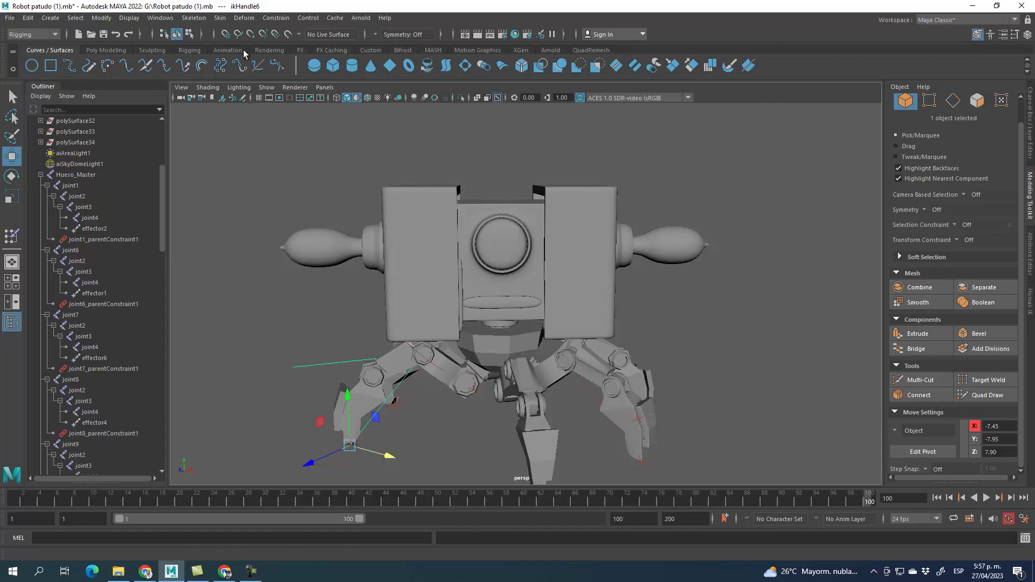
pyautogui.click(267, 88)
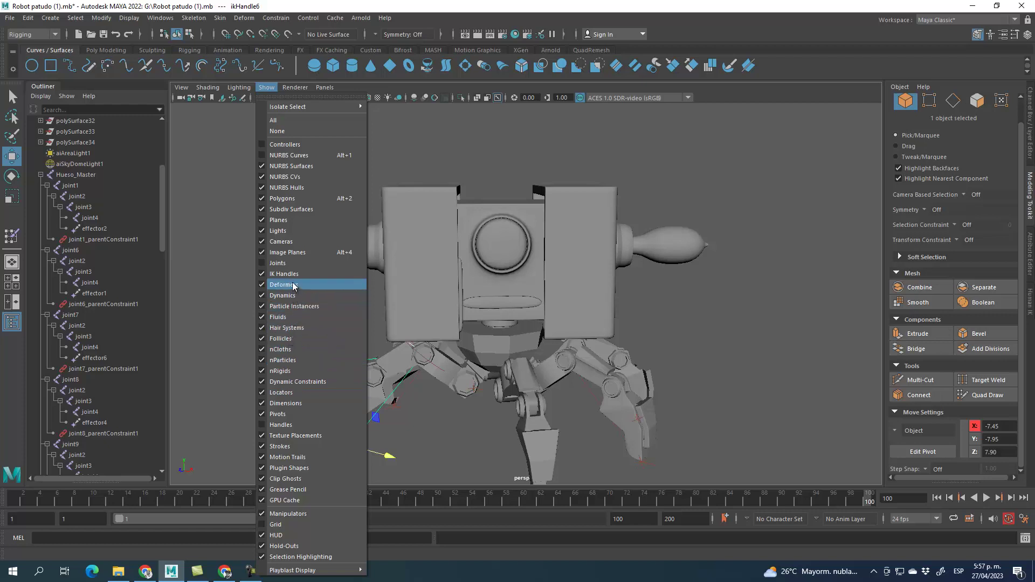
pyautogui.click(264, 272)
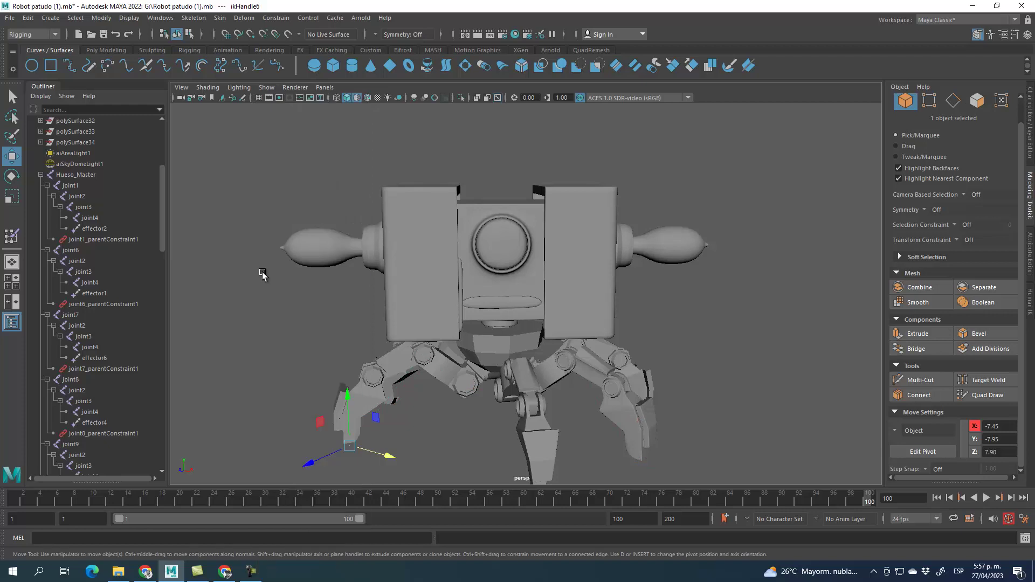
# Step: Clear the selection and turn off the default material in the viewport to display the robot's own material colours
pyautogui.click(751, 318)
pyautogui.keyDown('alt'); pyautogui.moveTo(739, 377); pyautogui.dragTo(695, 377); pyautogui.keyUp('alt')
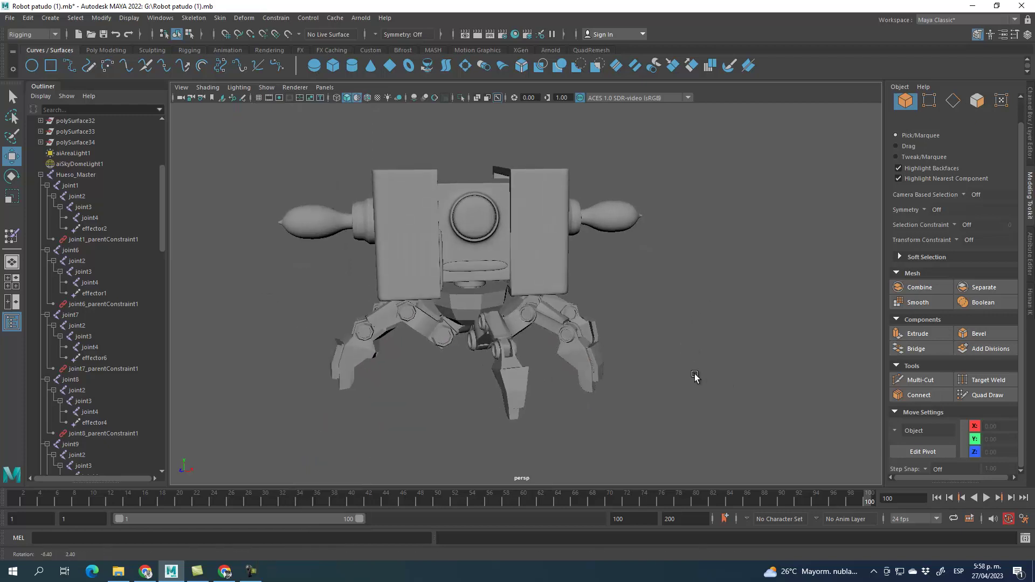
pyautogui.click(357, 99)
pyautogui.moveTo(670, 272)
pyautogui.keyDown('alt'); pyautogui.mouseDown()
pyautogui.moveTo(649, 270)
pyautogui.moveTo(665, 274)
pyautogui.mouseUp(); pyautogui.keyUp('alt')
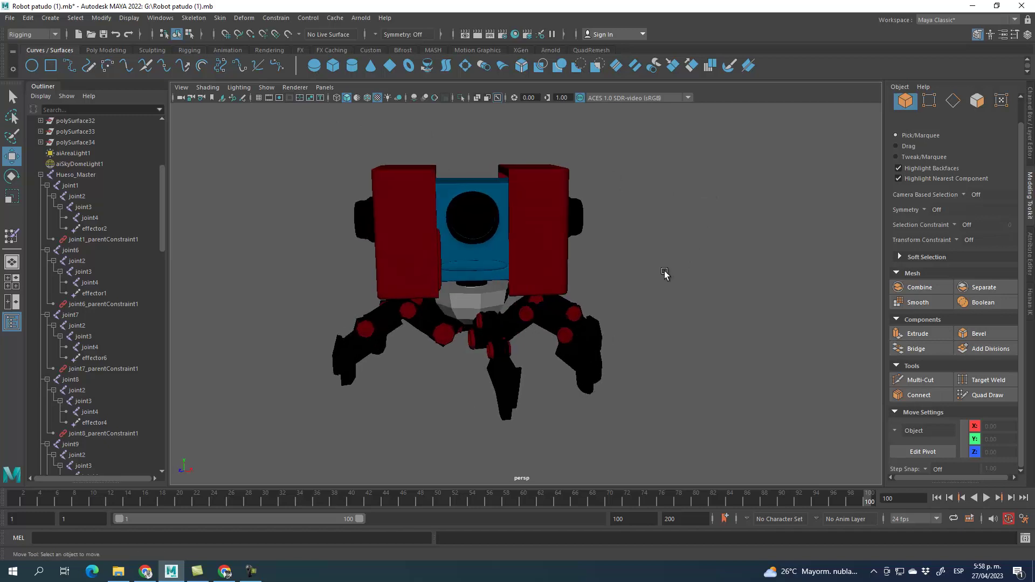
# Step: Turn on wireframe on shaded and play back the robot's animation from frame 1, viewing it from several angles
pyautogui.moveTo(870, 505); pyautogui.dragTo(14, 510)
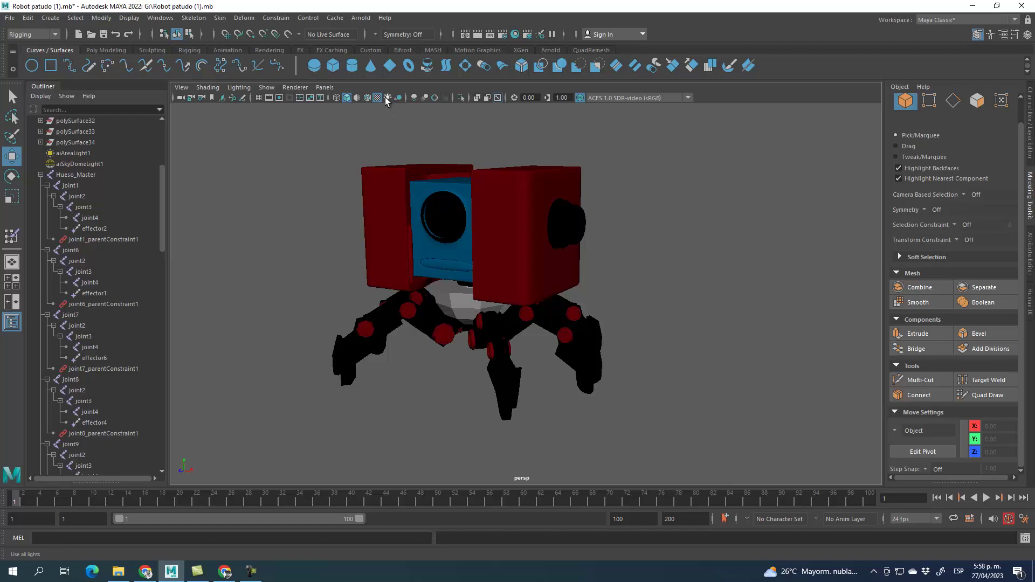
pyautogui.click(367, 98)
pyautogui.keyDown('alt'); pyautogui.moveTo(737, 334); pyautogui.dragTo(751, 335); pyautogui.keyUp('alt')
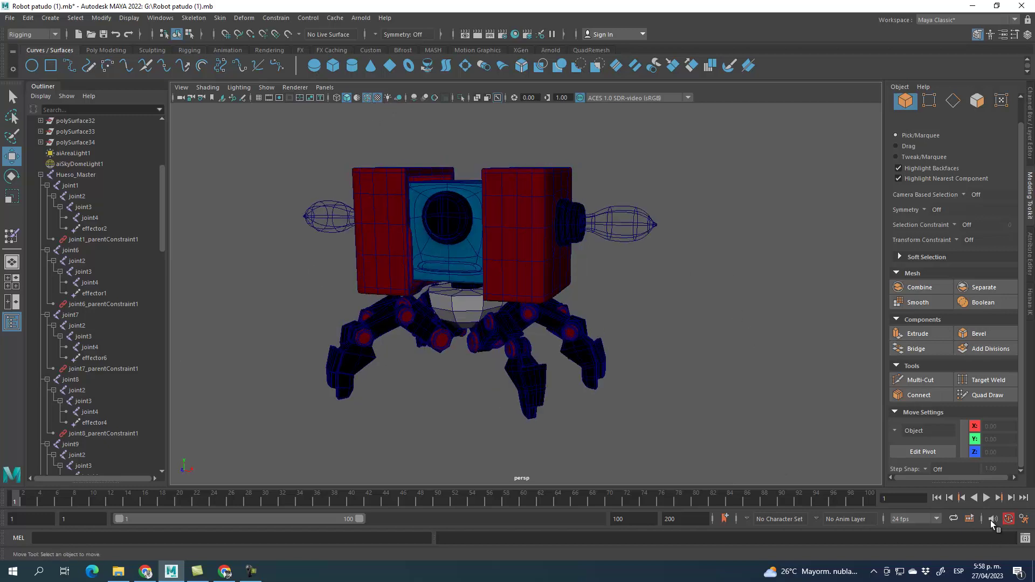
pyautogui.click(986, 500)
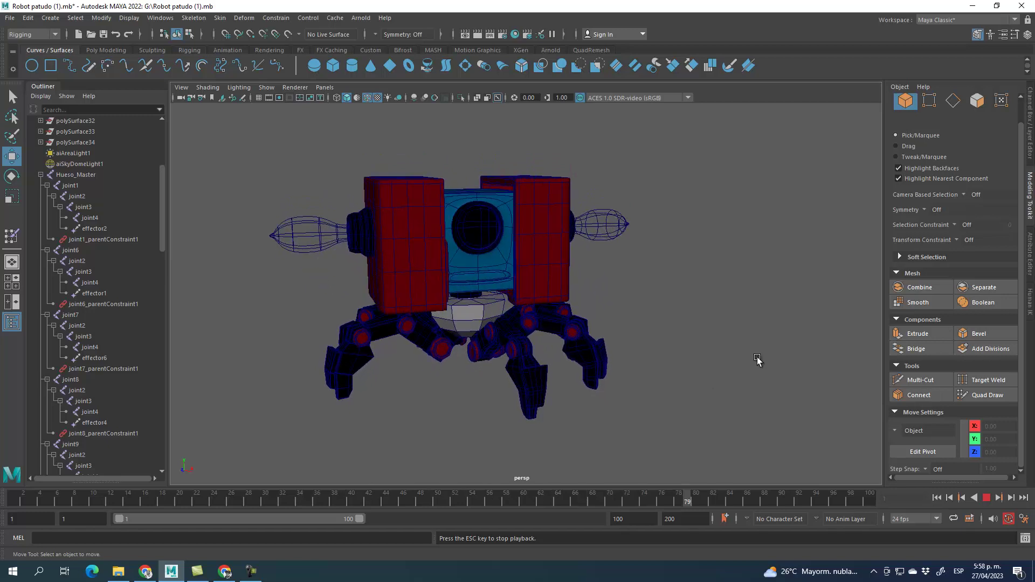
pyautogui.keyDown('alt'); pyautogui.moveTo(757, 359); pyautogui.dragTo(731, 362); pyautogui.keyUp('alt')
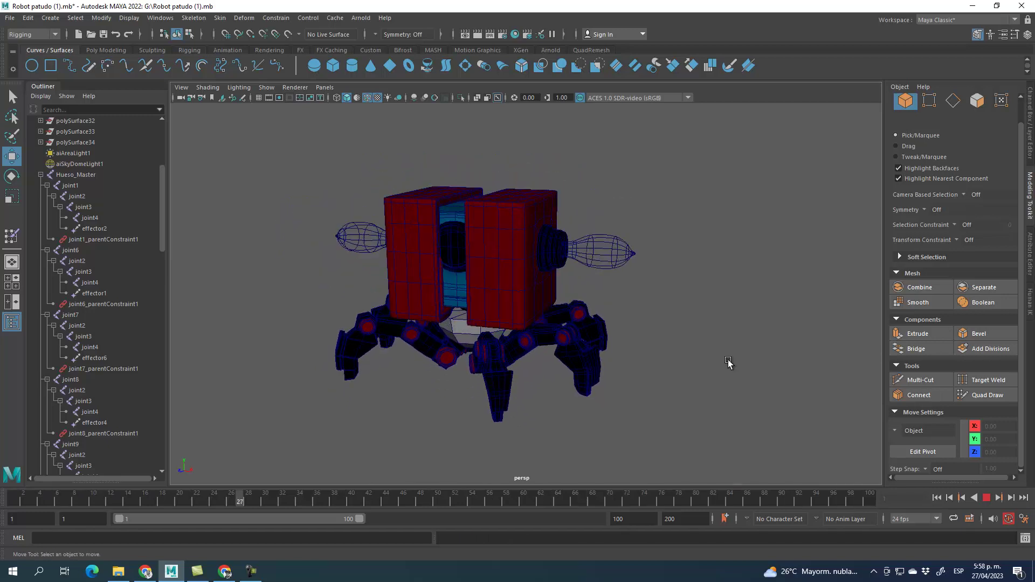